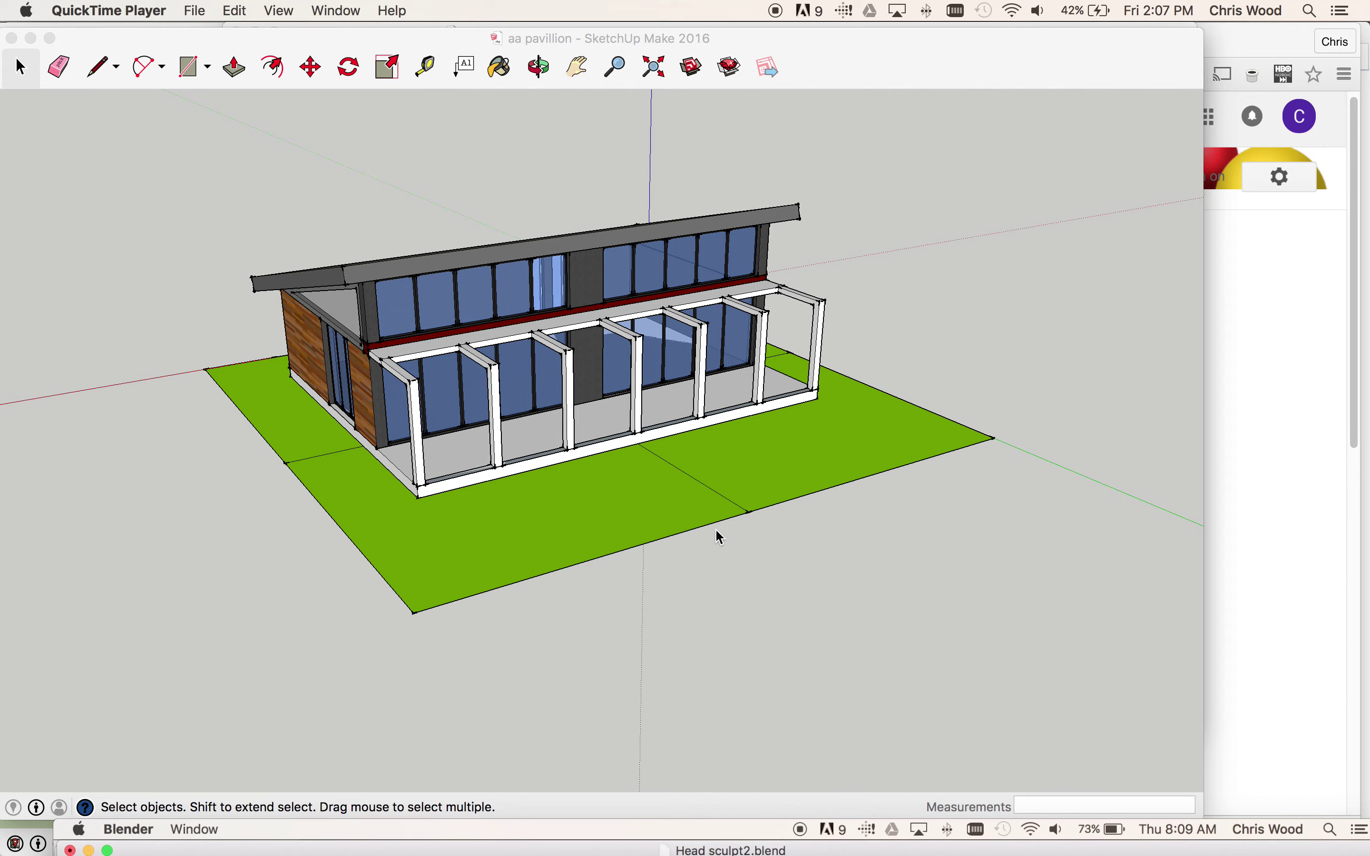
# Switch from SketchUp to the web browser with the app switcher.
pyautogui.press('super+Tab')
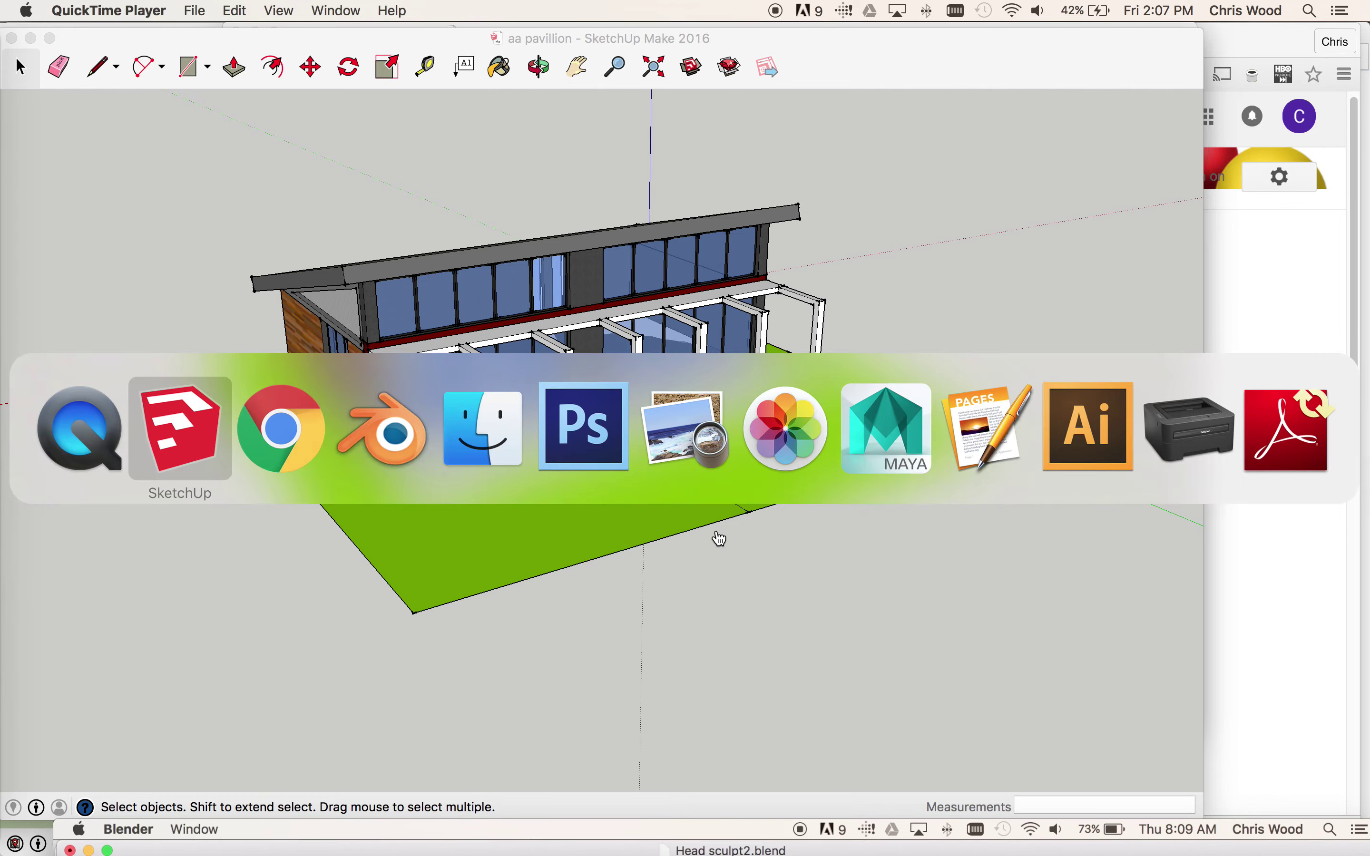
pyautogui.press('super+Tab')
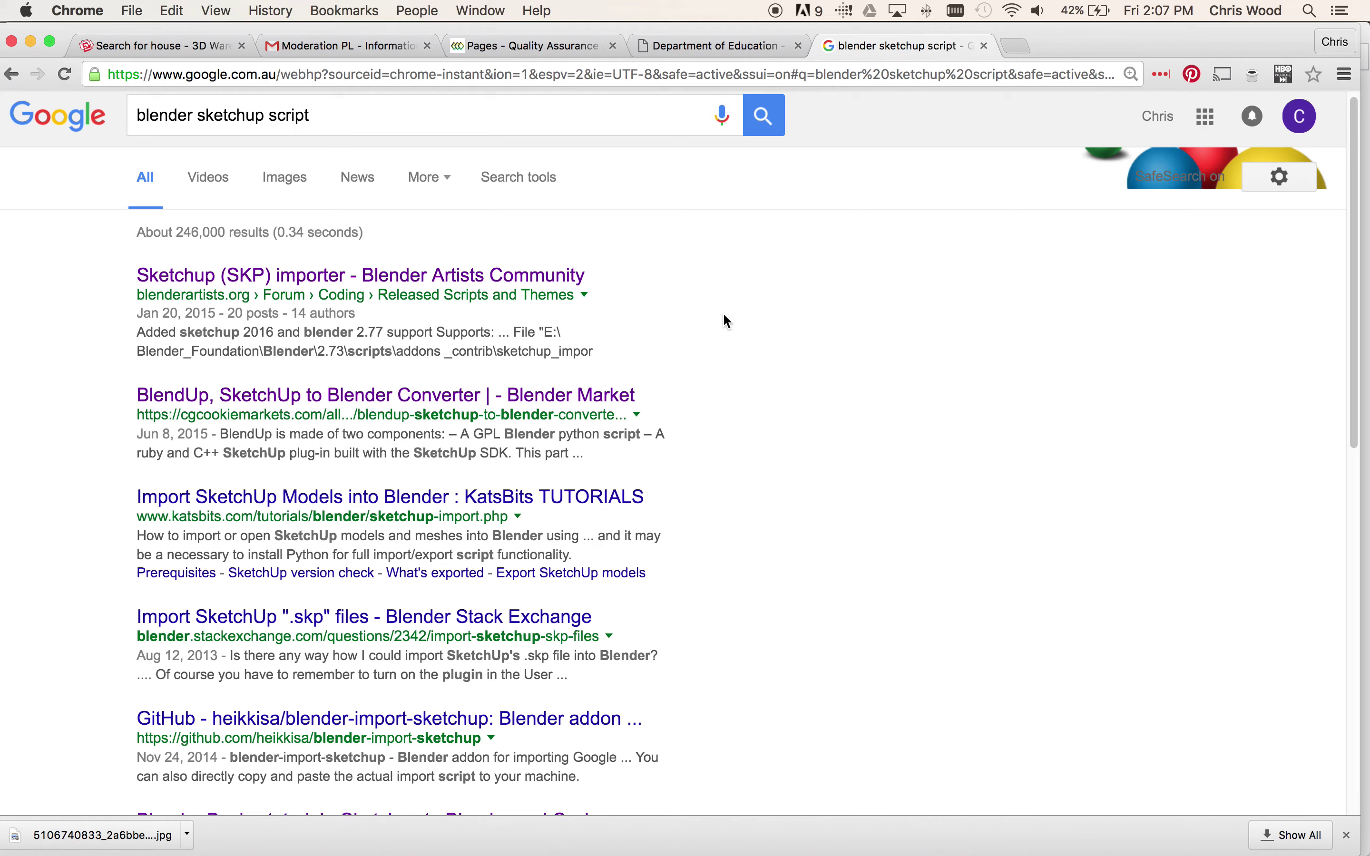
# Back in SketchUp, orbit the pavilion to view its side wall and front façade.
pyautogui.press('super+Tab')
pyautogui.press('super+Tab')
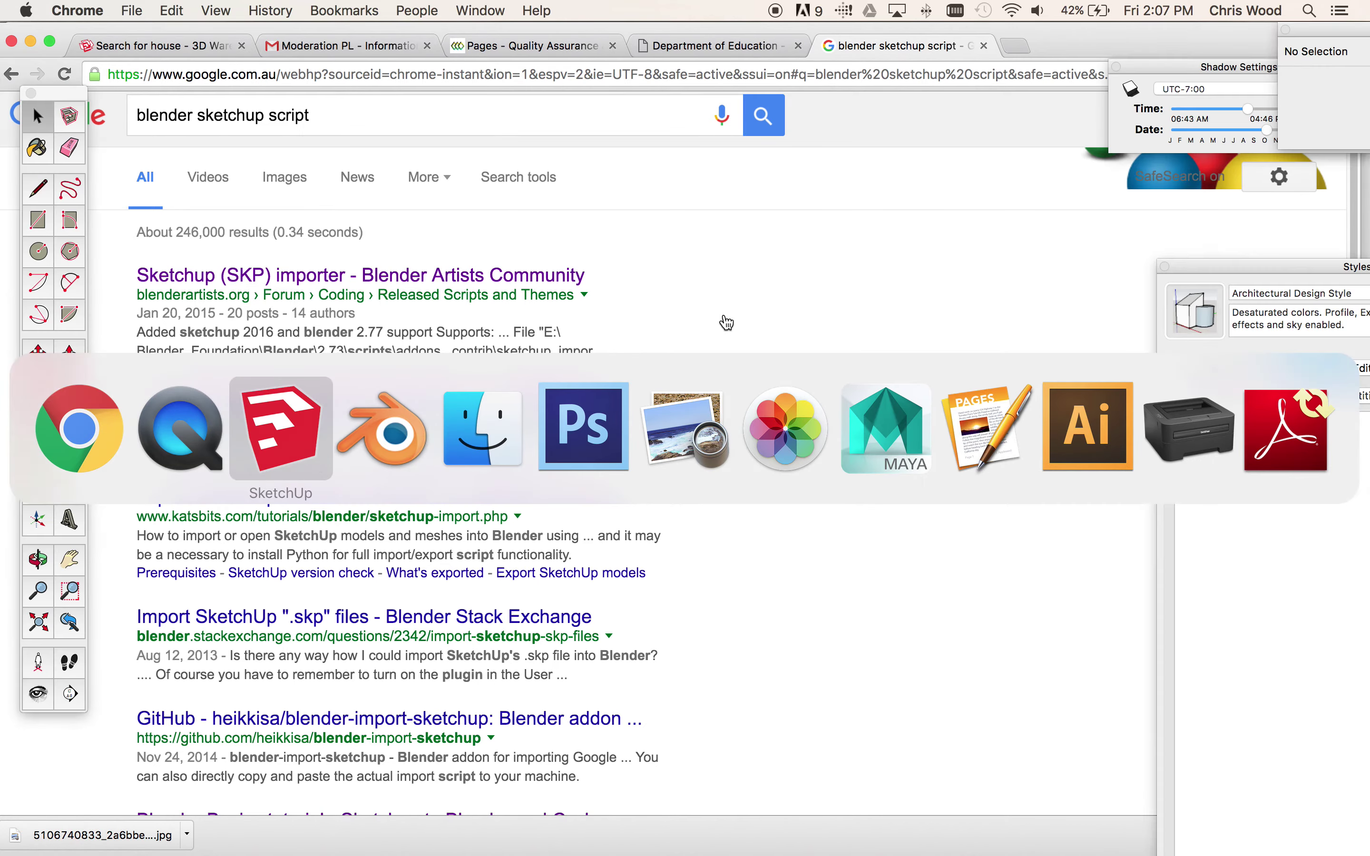
pyautogui.moveTo(352, 381); pyautogui.dragTo(214, 318, button='middle')
pyautogui.moveTo(1049, 480); pyautogui.dragTo(476, 468, button='middle')
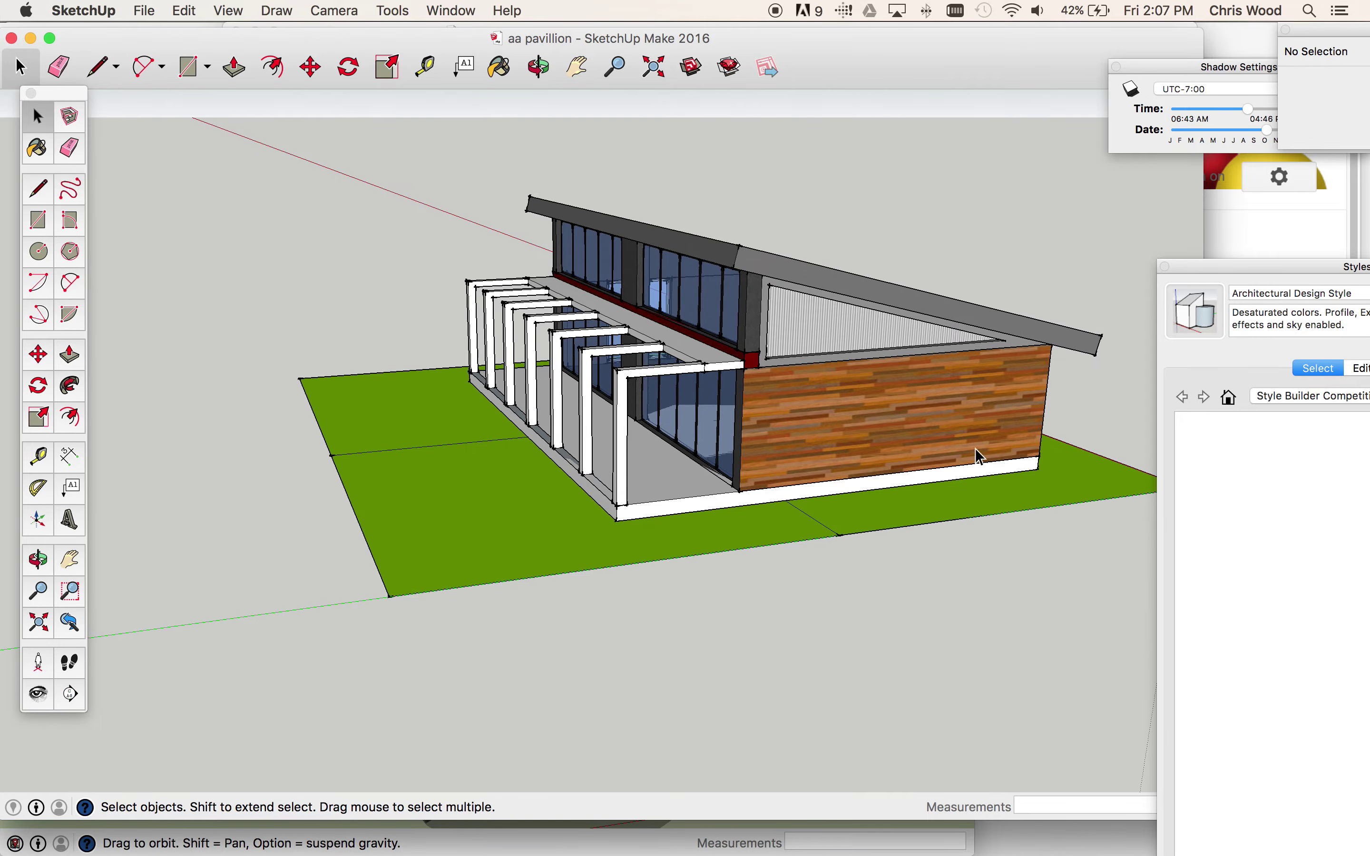
pyautogui.moveTo(979, 456); pyautogui.dragTo(1088, 460, button='middle')
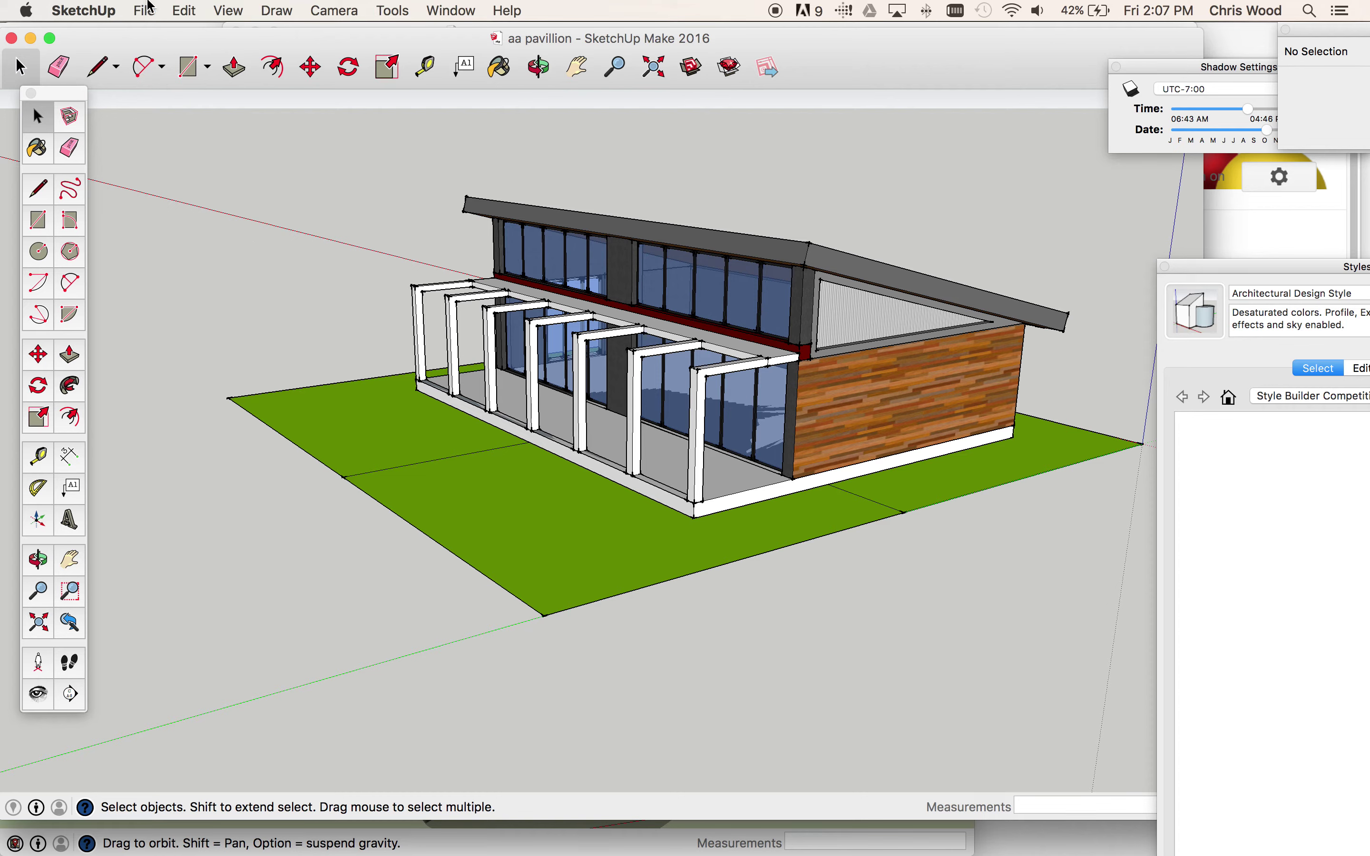
# Save the pavilion model, then switch over to Blender.
pyautogui.click(148, 7)
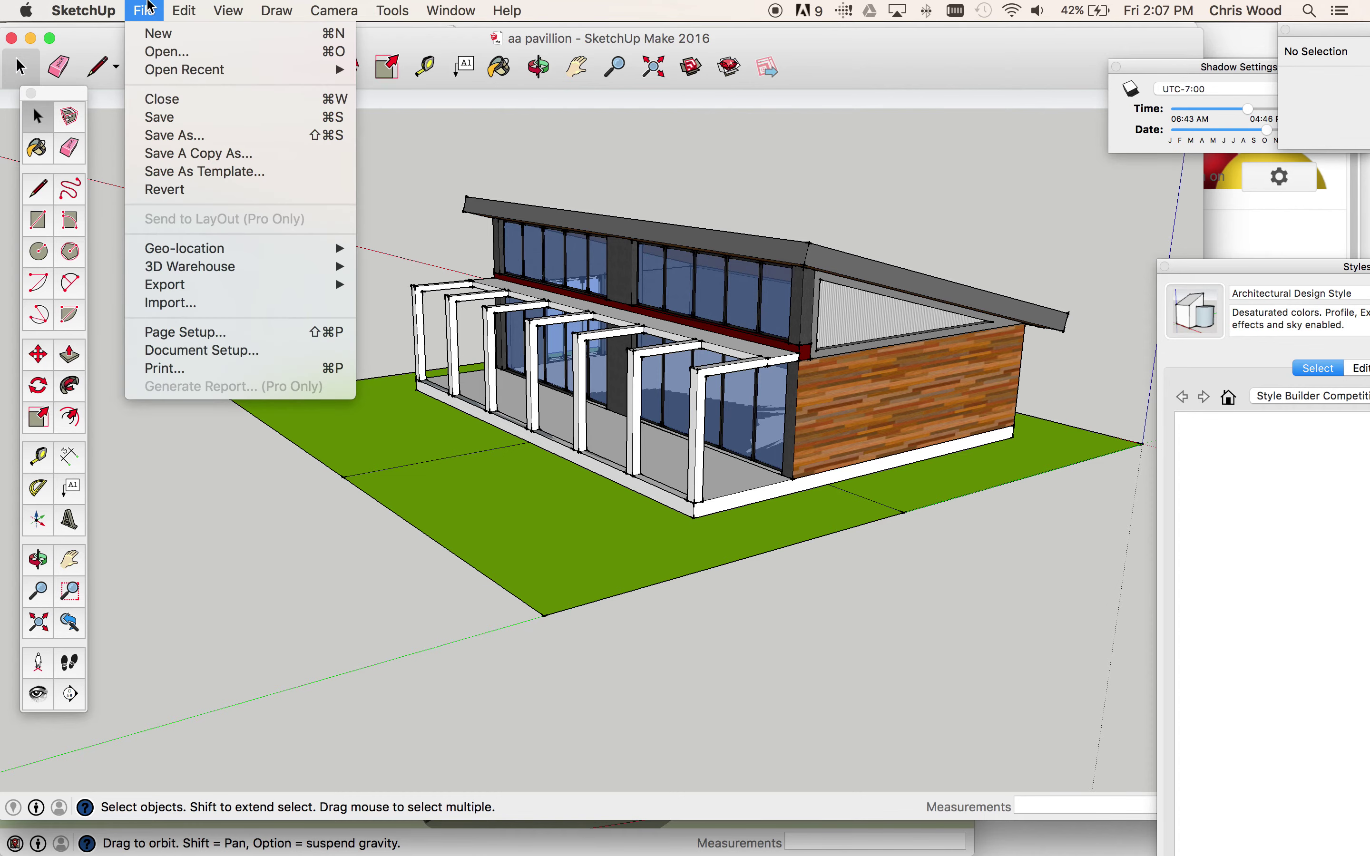
pyautogui.click(165, 117)
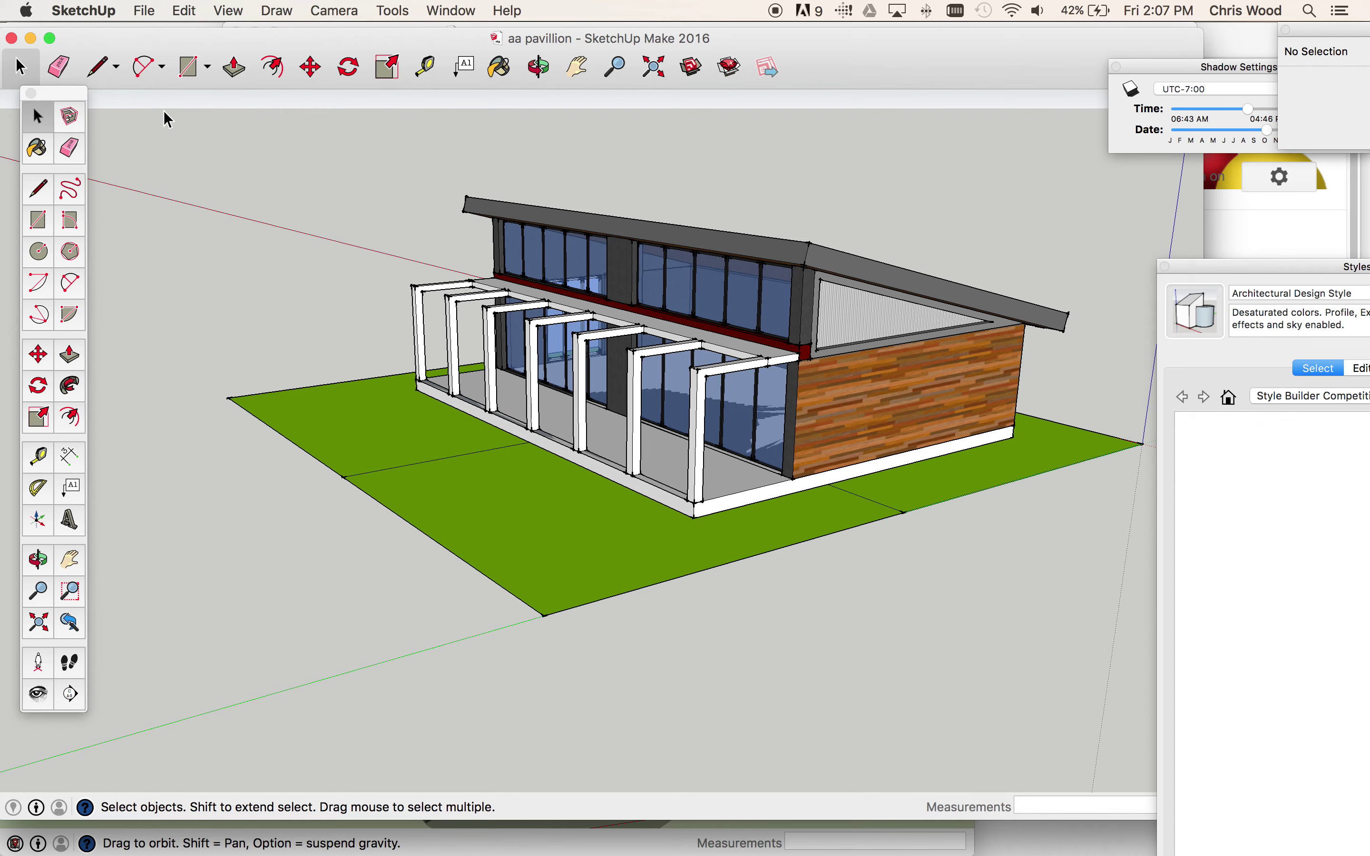
pyautogui.press('super+Tab')
pyautogui.press('super+Tab')
pyautogui.press('super+Tab')
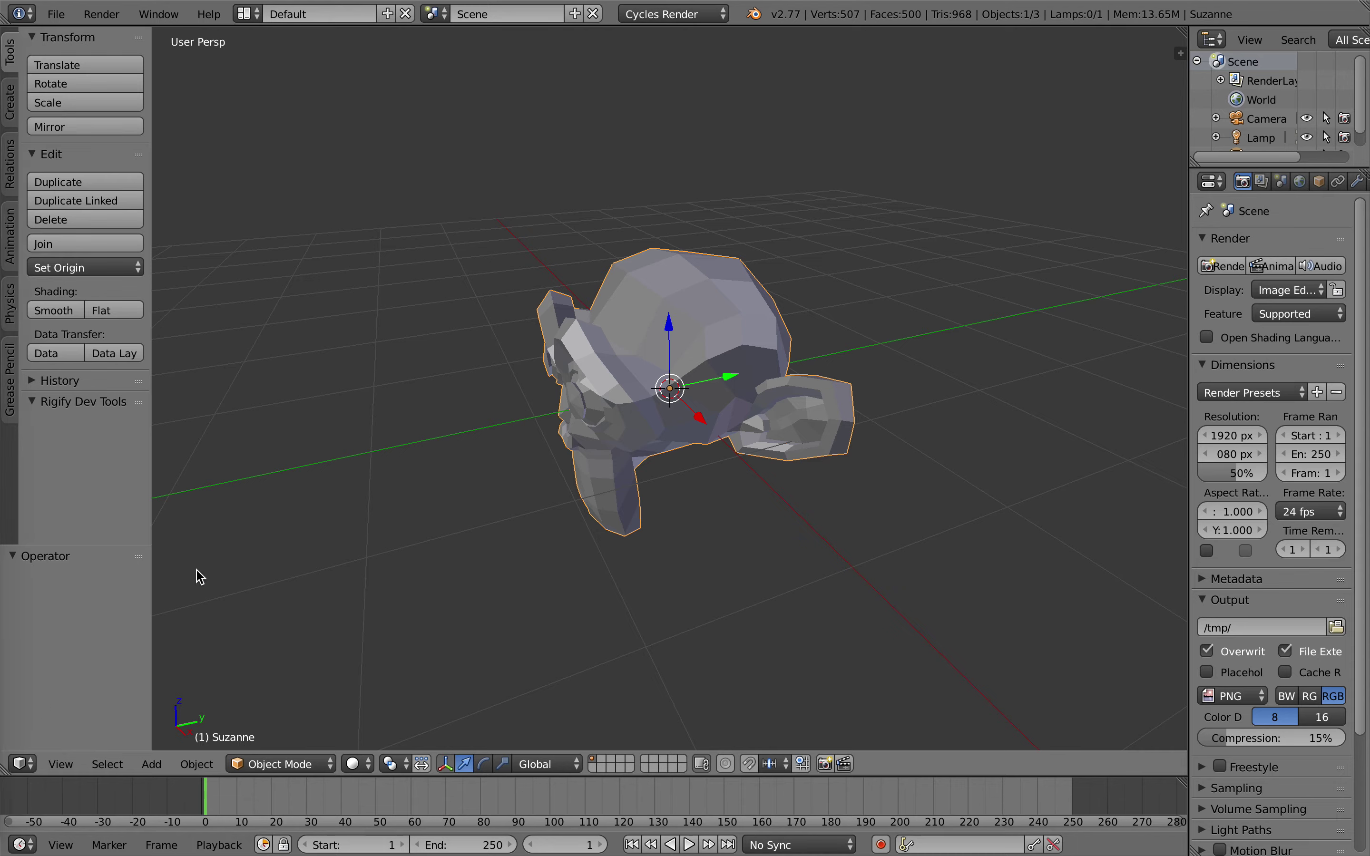
# Change the main 3D View area into the User Preferences editor.
pyautogui.click(22, 764)
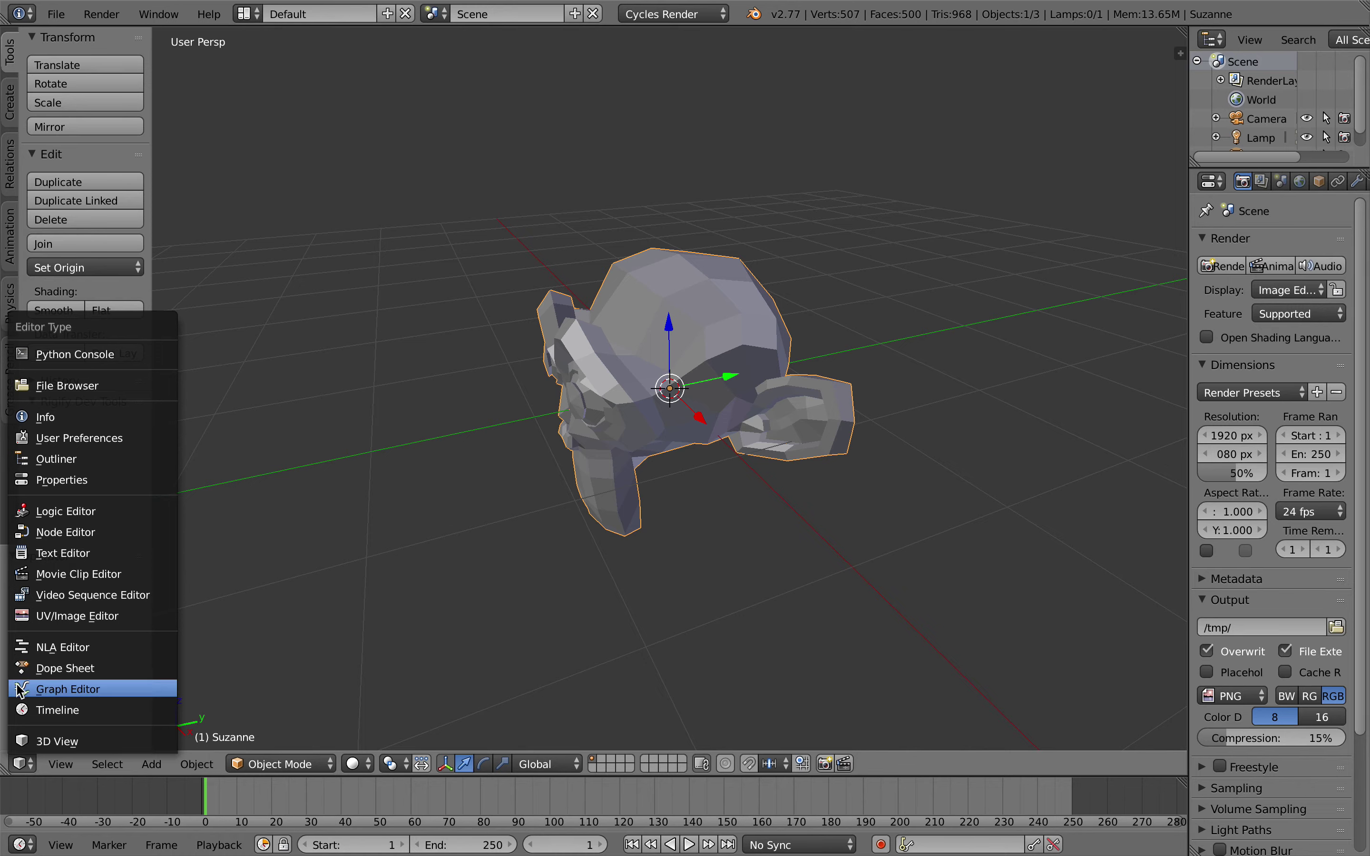
pyautogui.click(18, 766)
pyautogui.click(22, 766)
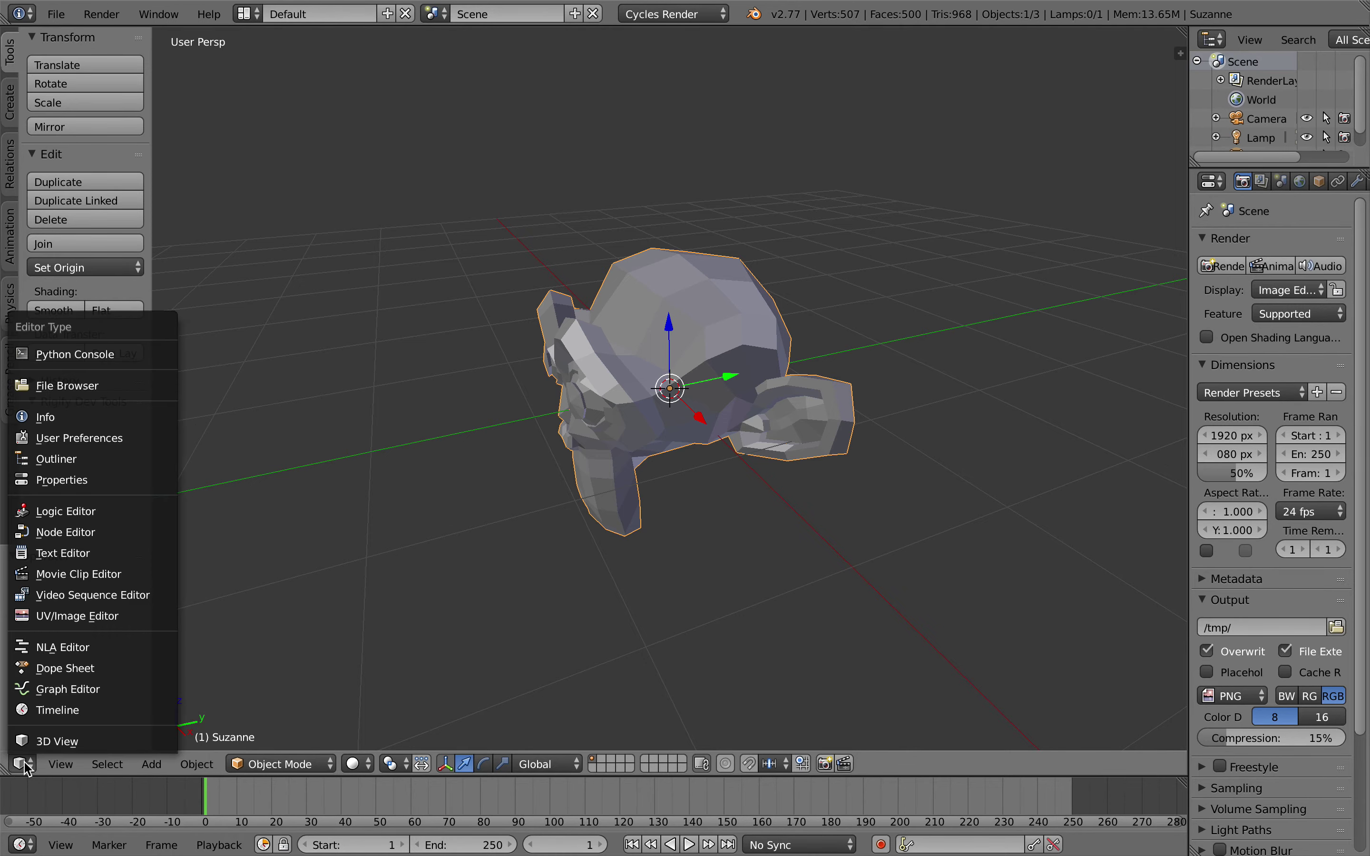
pyautogui.click(74, 438)
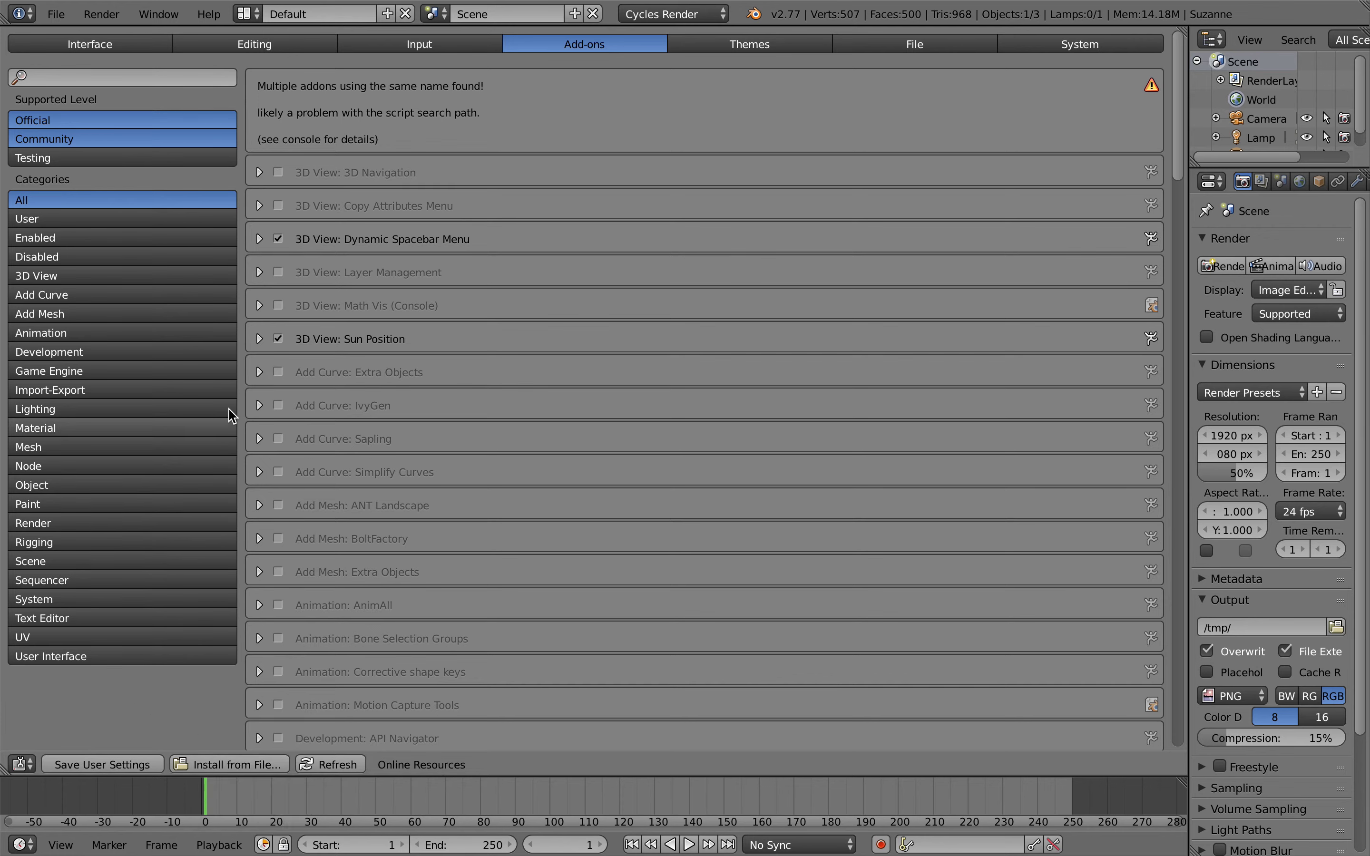
# Filter the add-ons by 'sket' and enable the Import-Export: Sketchup importer.
pyautogui.click(34, 78)
pyautogui.write('sketch')
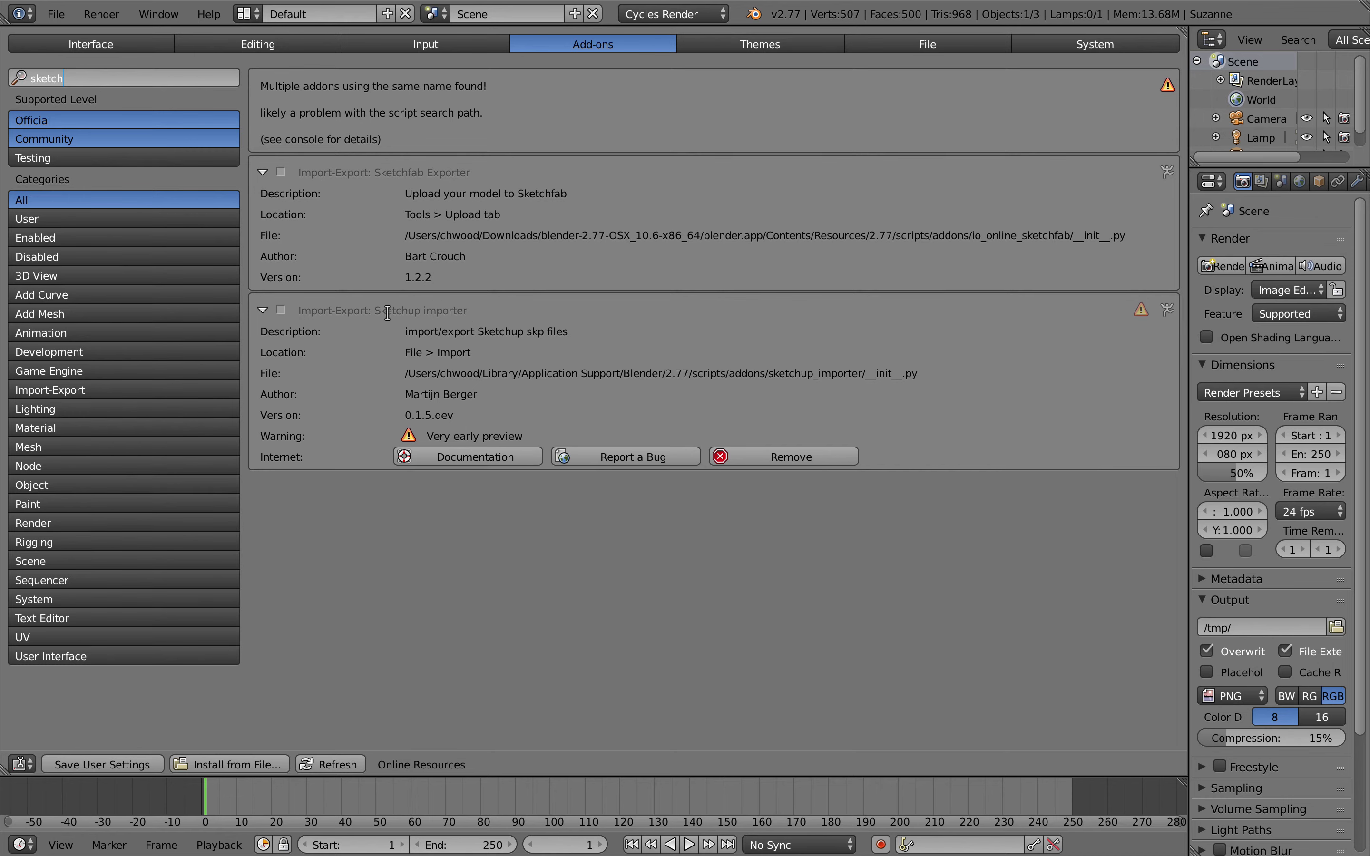
pyautogui.click(286, 309)
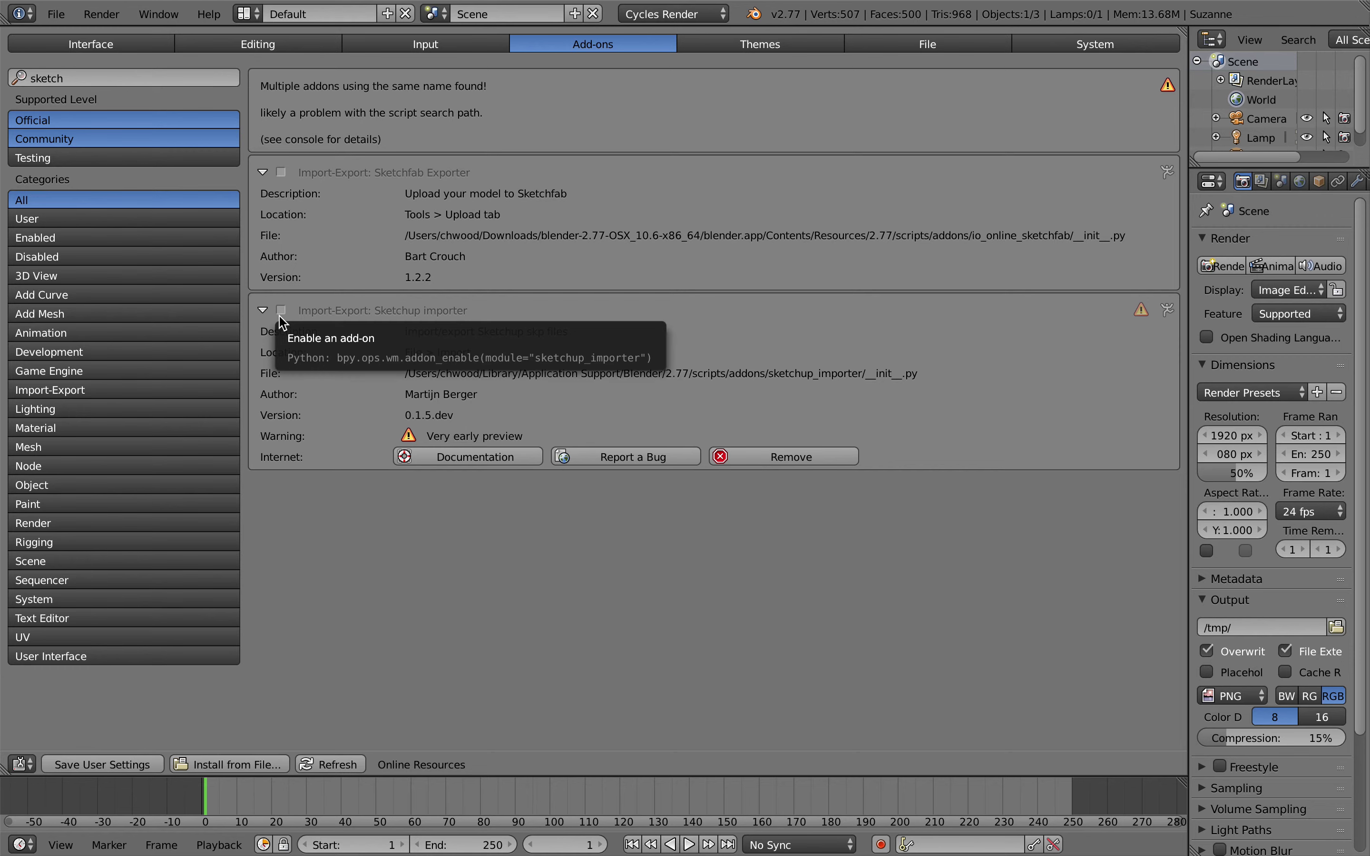
pyautogui.click(280, 317)
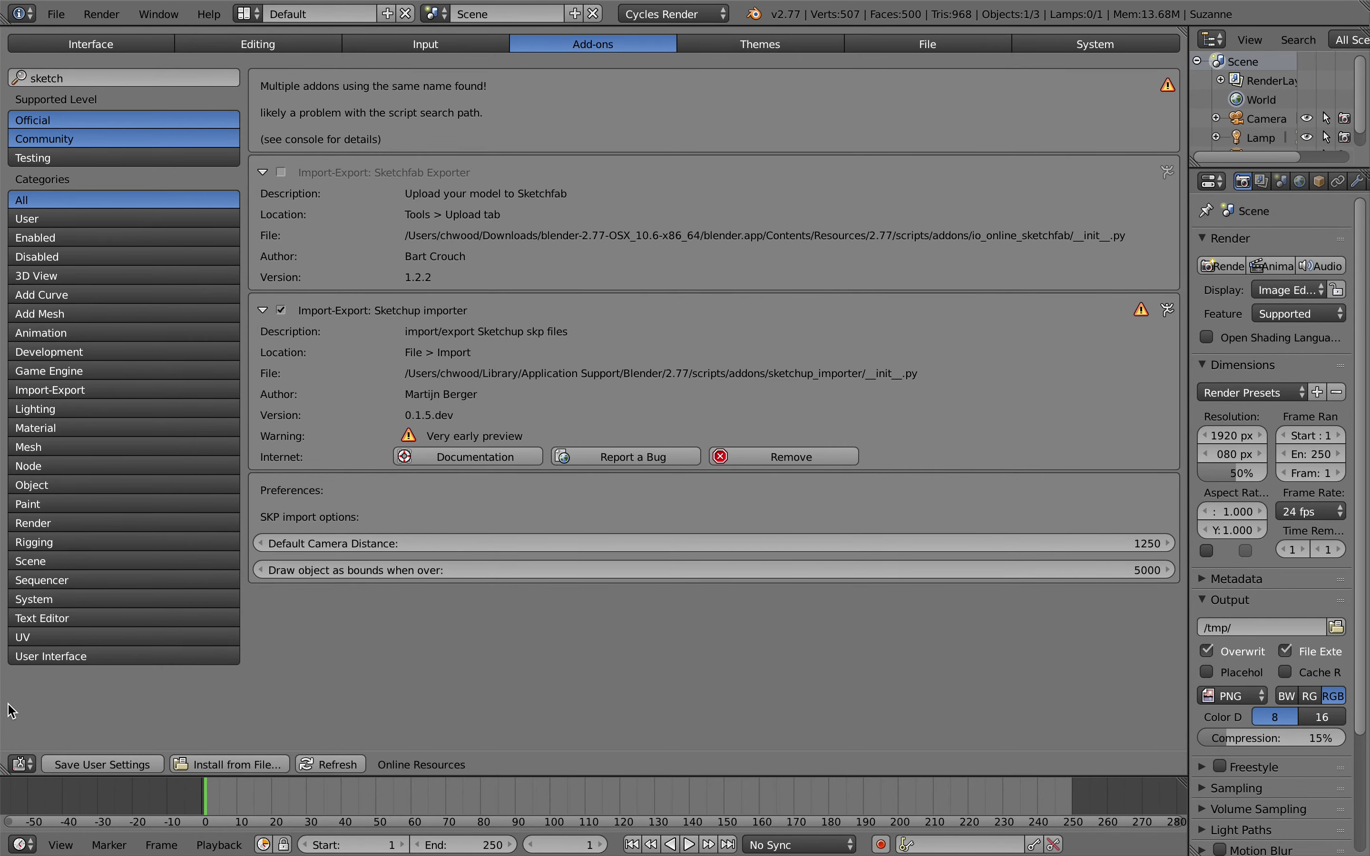
# Return the area to 3D View and delete Suzanne, leaving only camera and lamp.
pyautogui.click(19, 764)
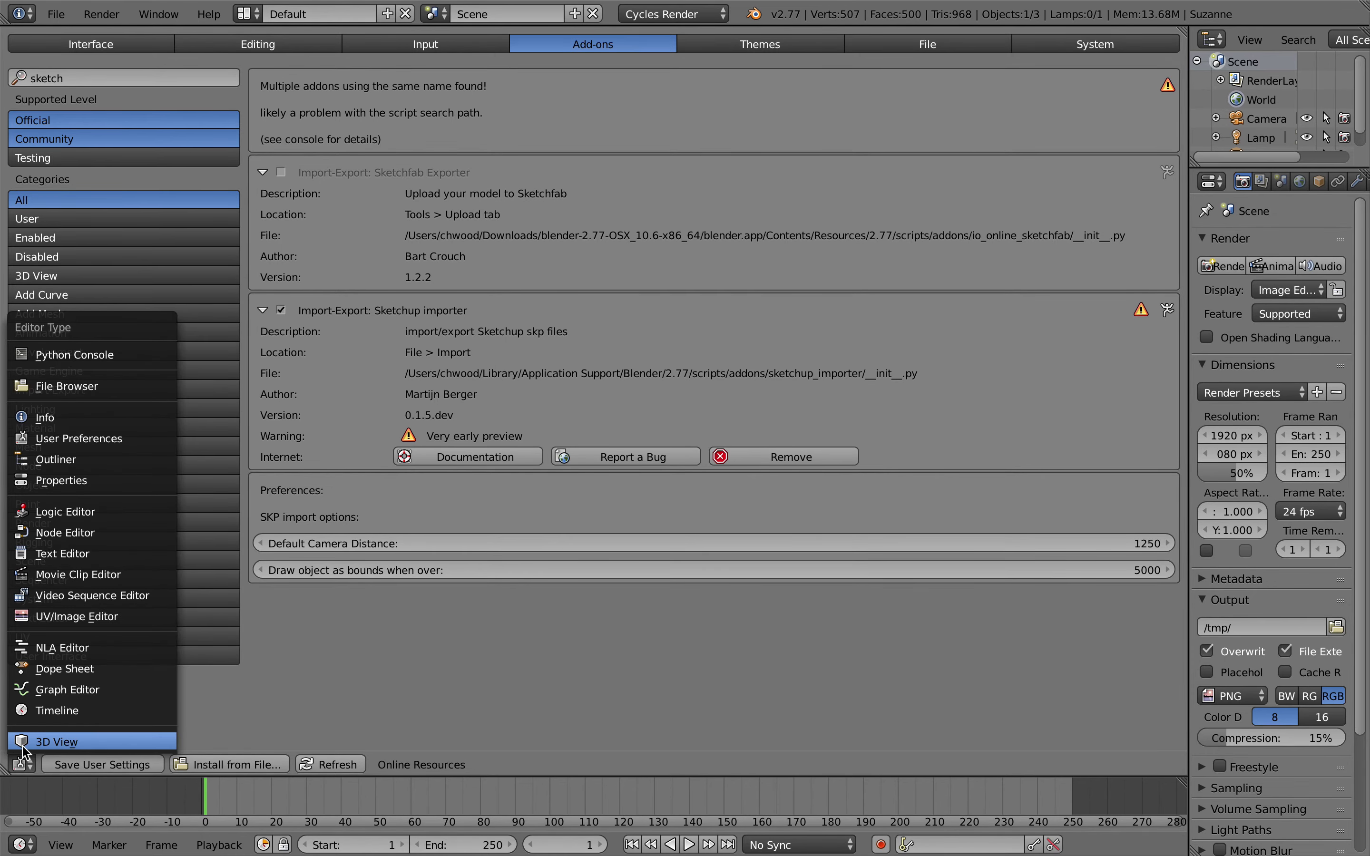
pyautogui.click(36, 739)
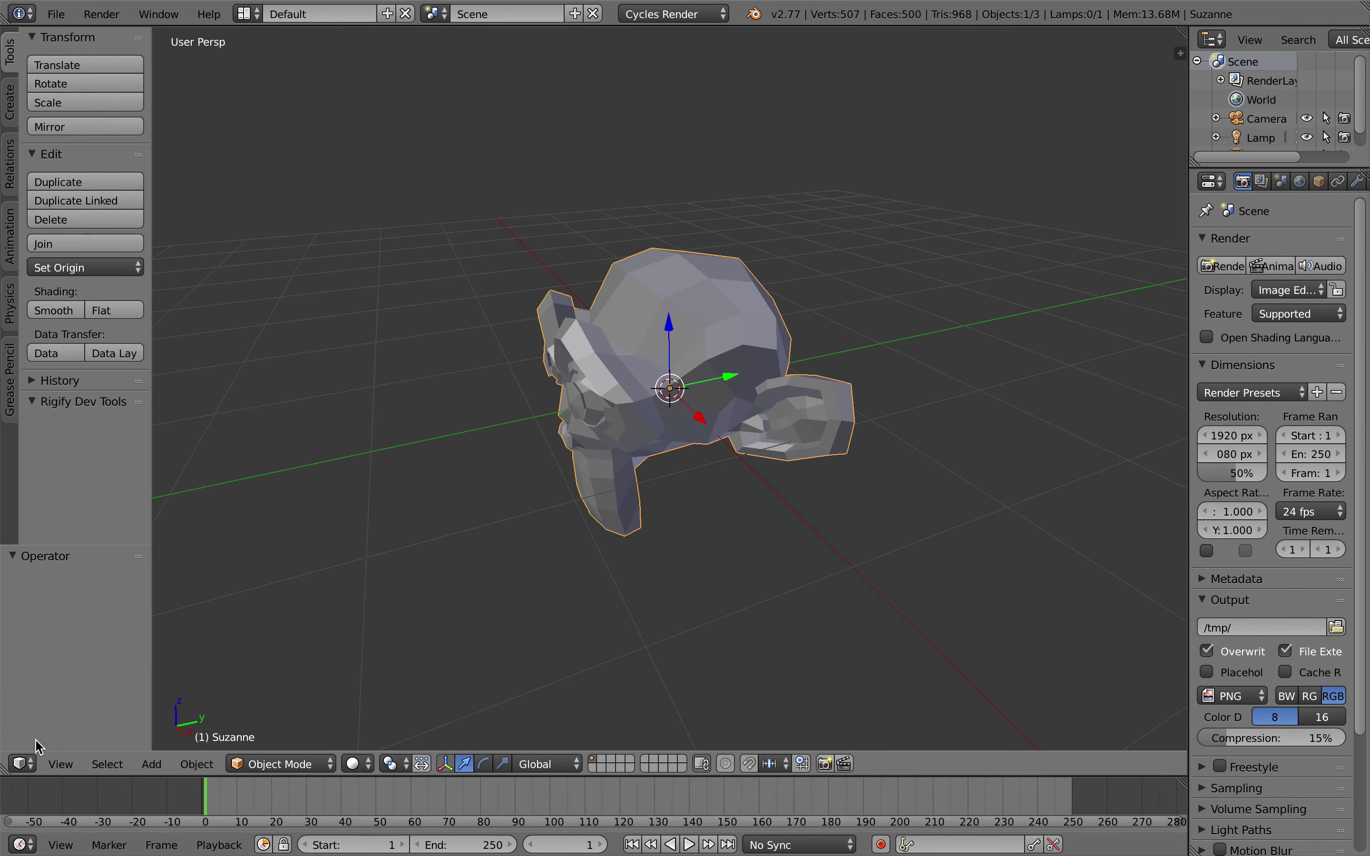
pyautogui.press('x')
pyautogui.click(700, 286)
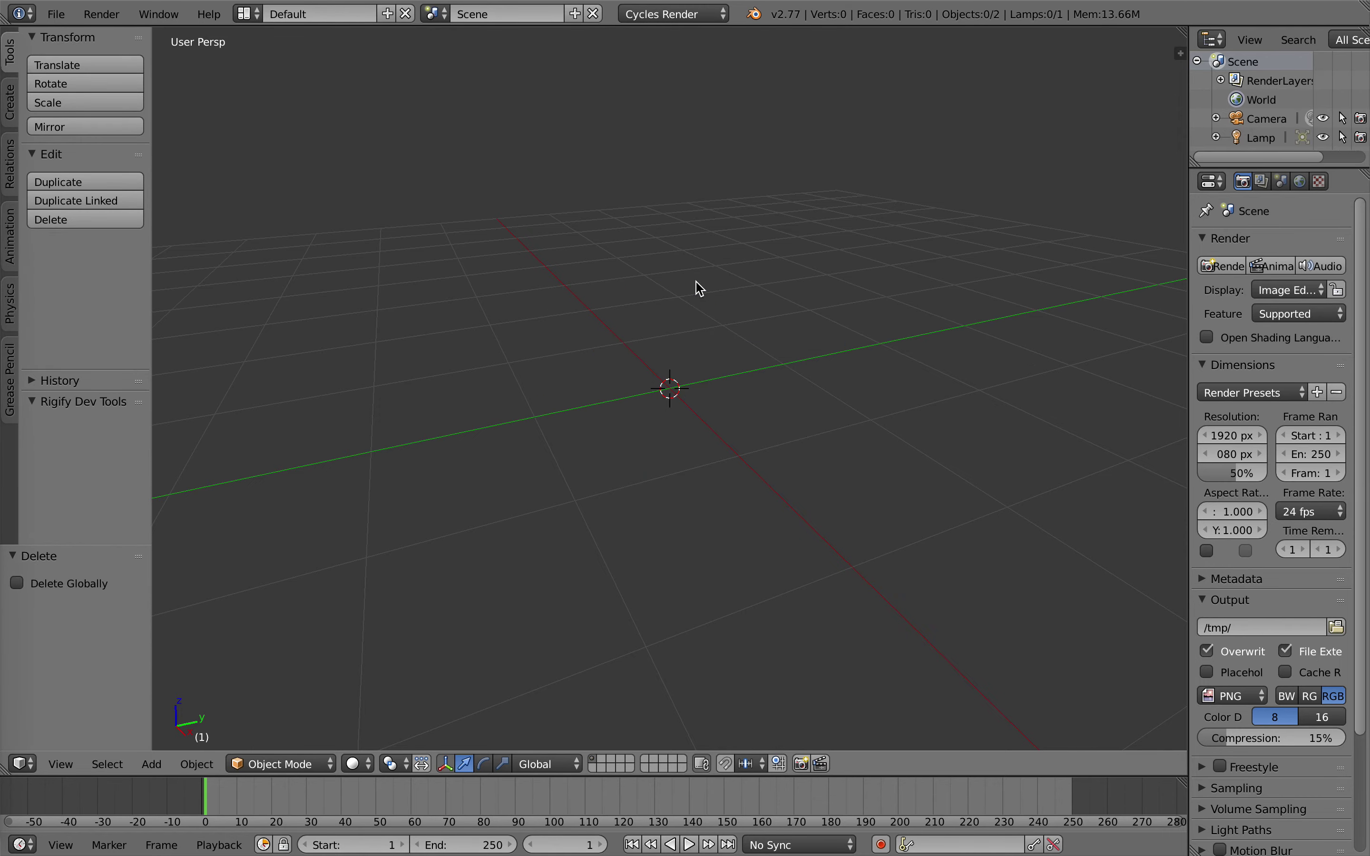
pyautogui.scroll(-6, 700, 286)
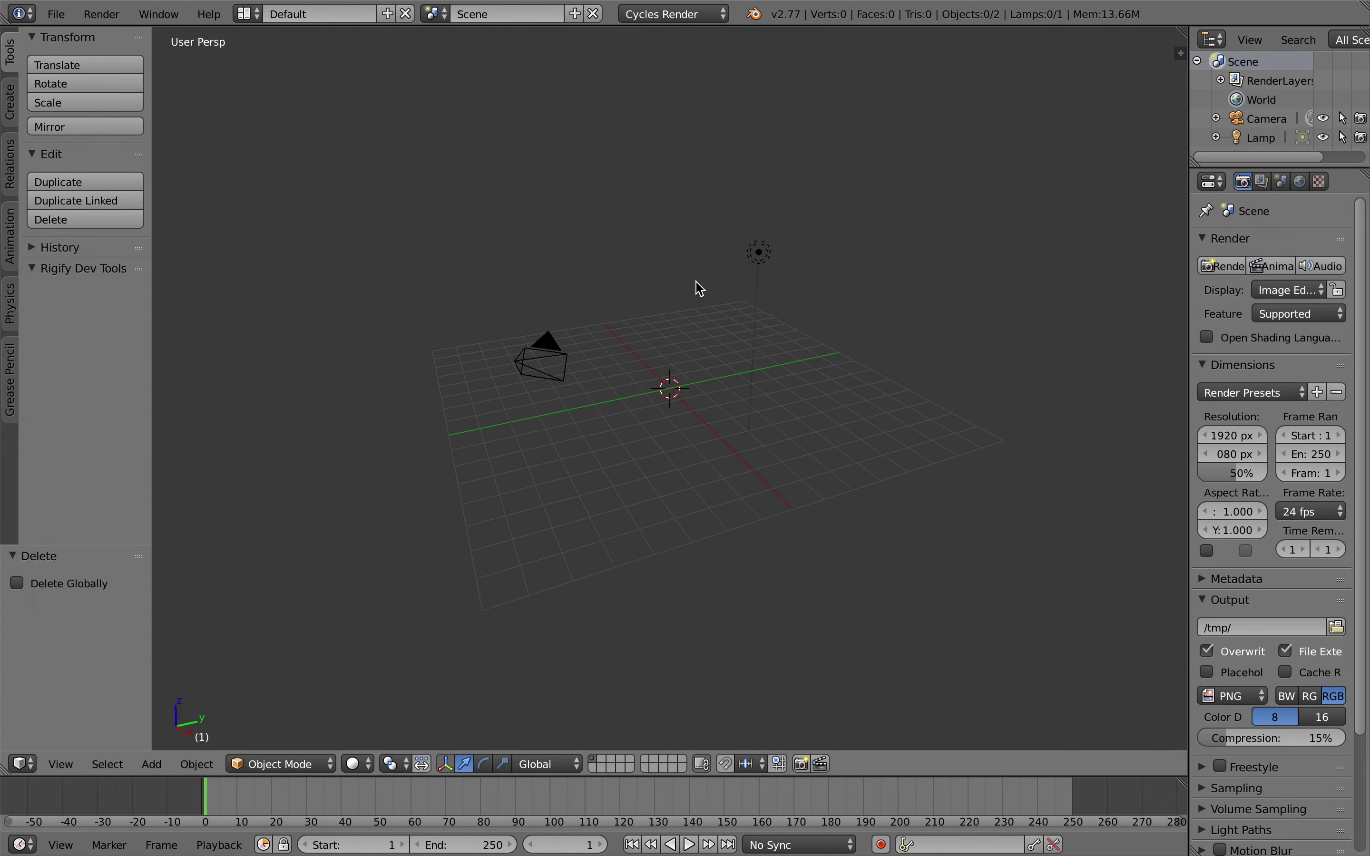
pyautogui.scroll(3, 695, 293)
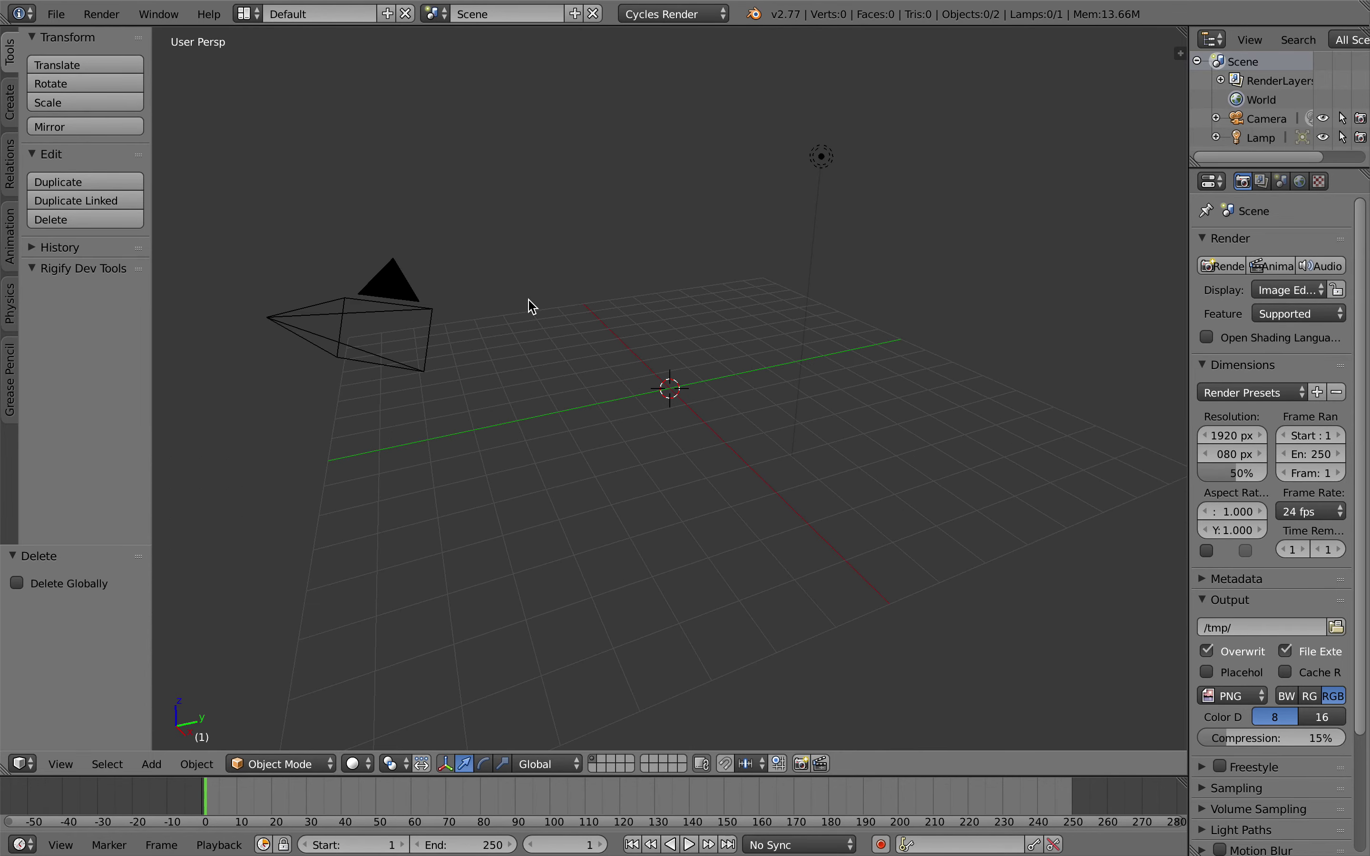
pyautogui.scroll(-5, 530, 304)
pyautogui.scroll(7, 530, 306)
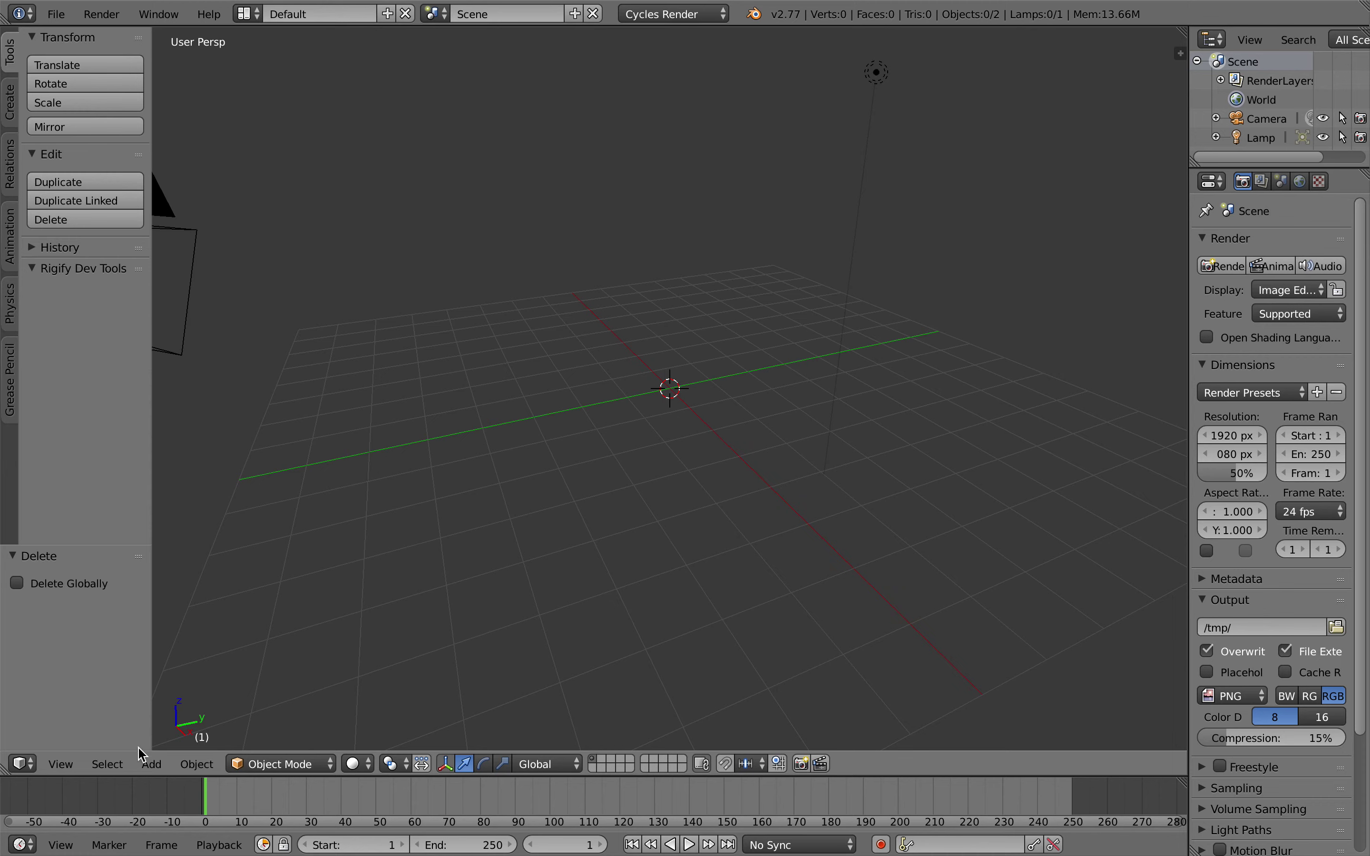
# Start an Import Sketchup Scene (.skp) and pick aa pavillion.skp from the Desktop.
pyautogui.click(56, 14)
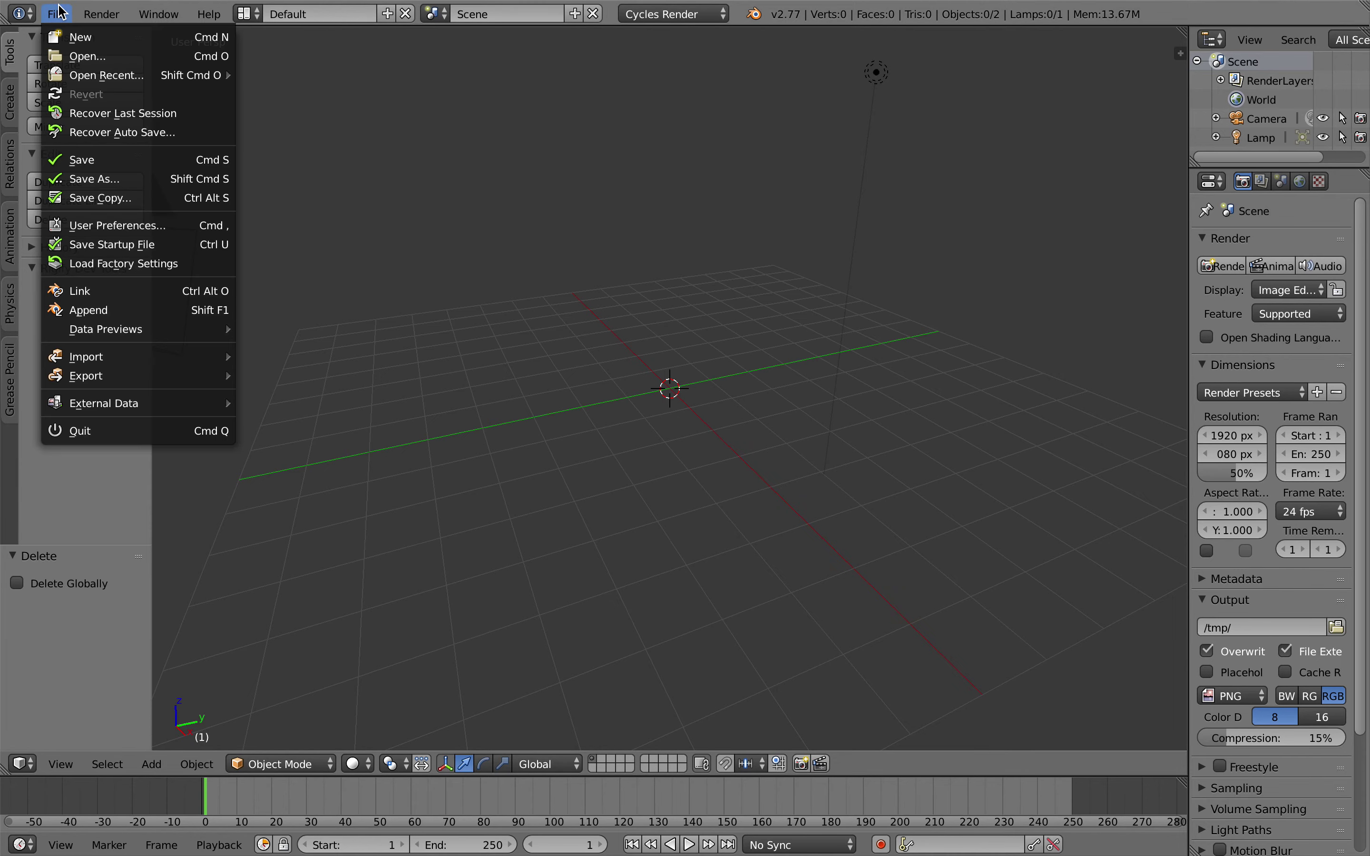
pyautogui.moveTo(145, 354)
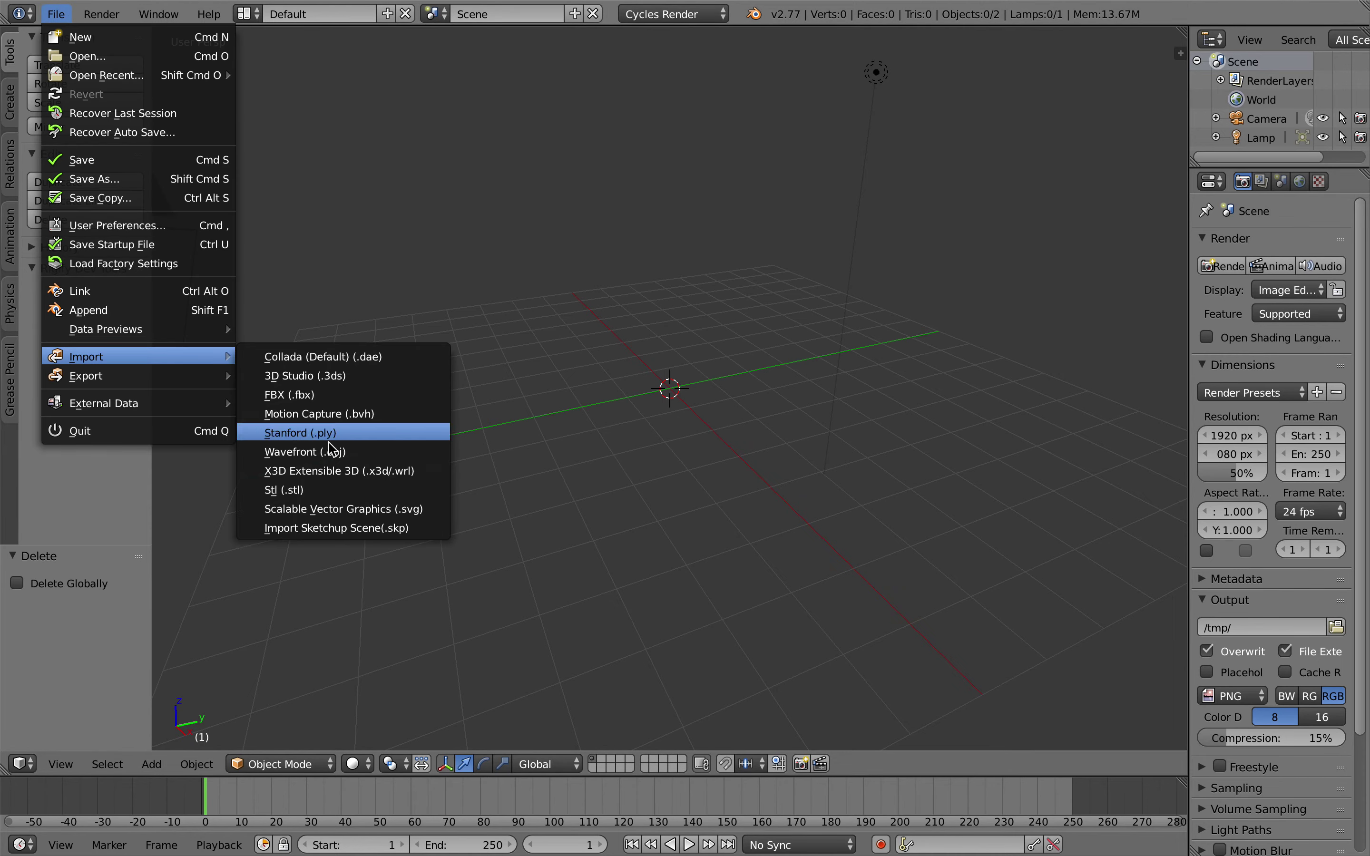
pyautogui.click(352, 529)
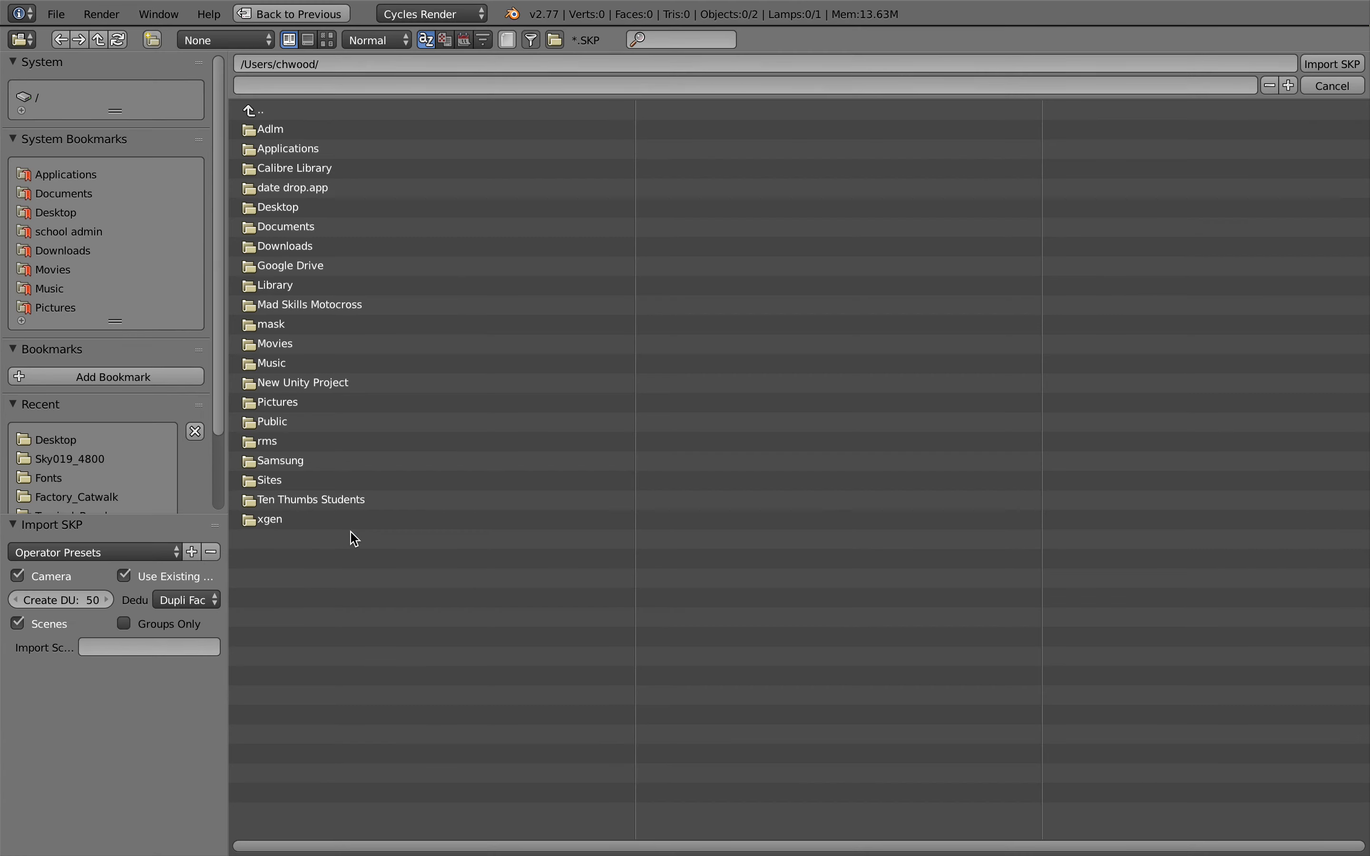
pyautogui.click(56, 213)
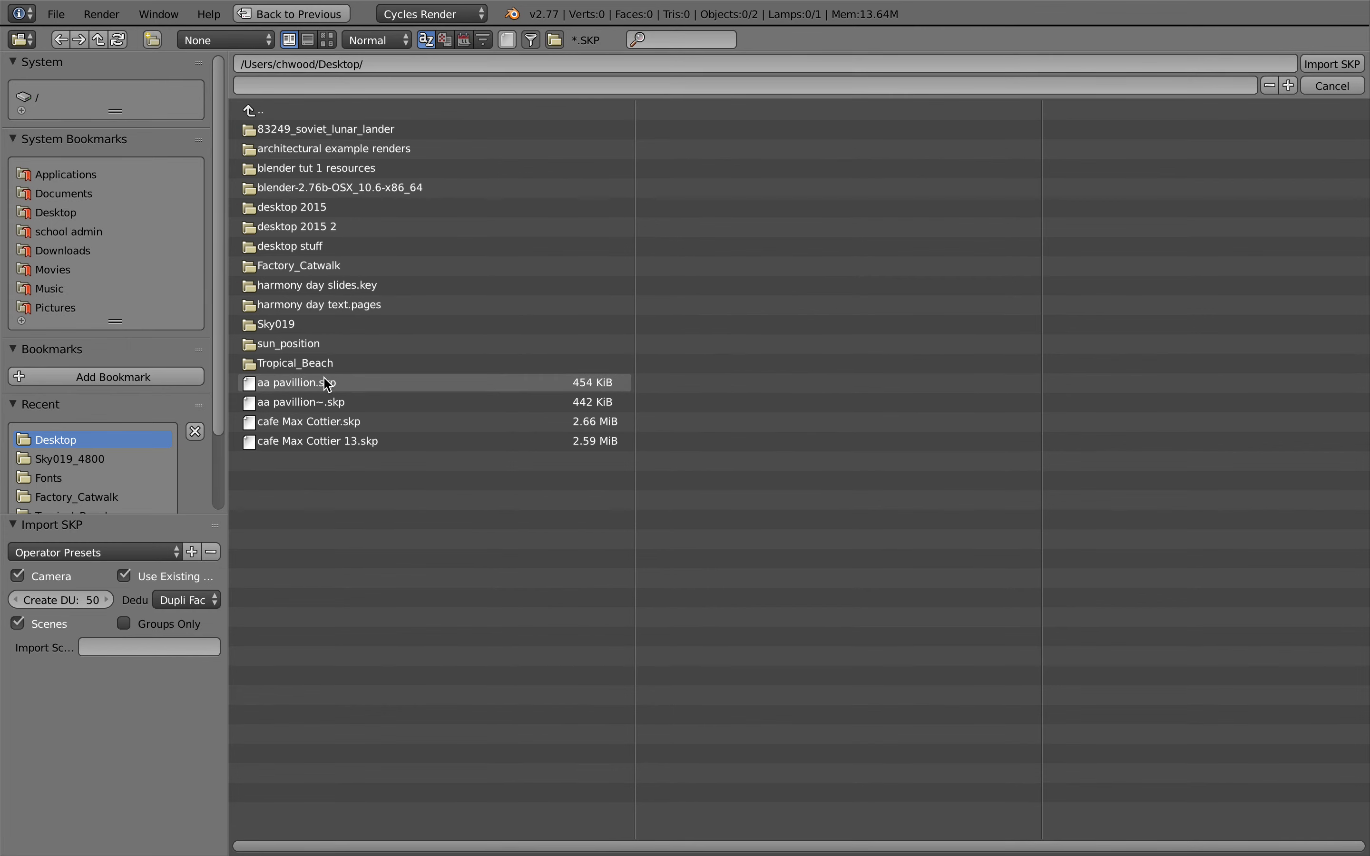
pyautogui.click(319, 387)
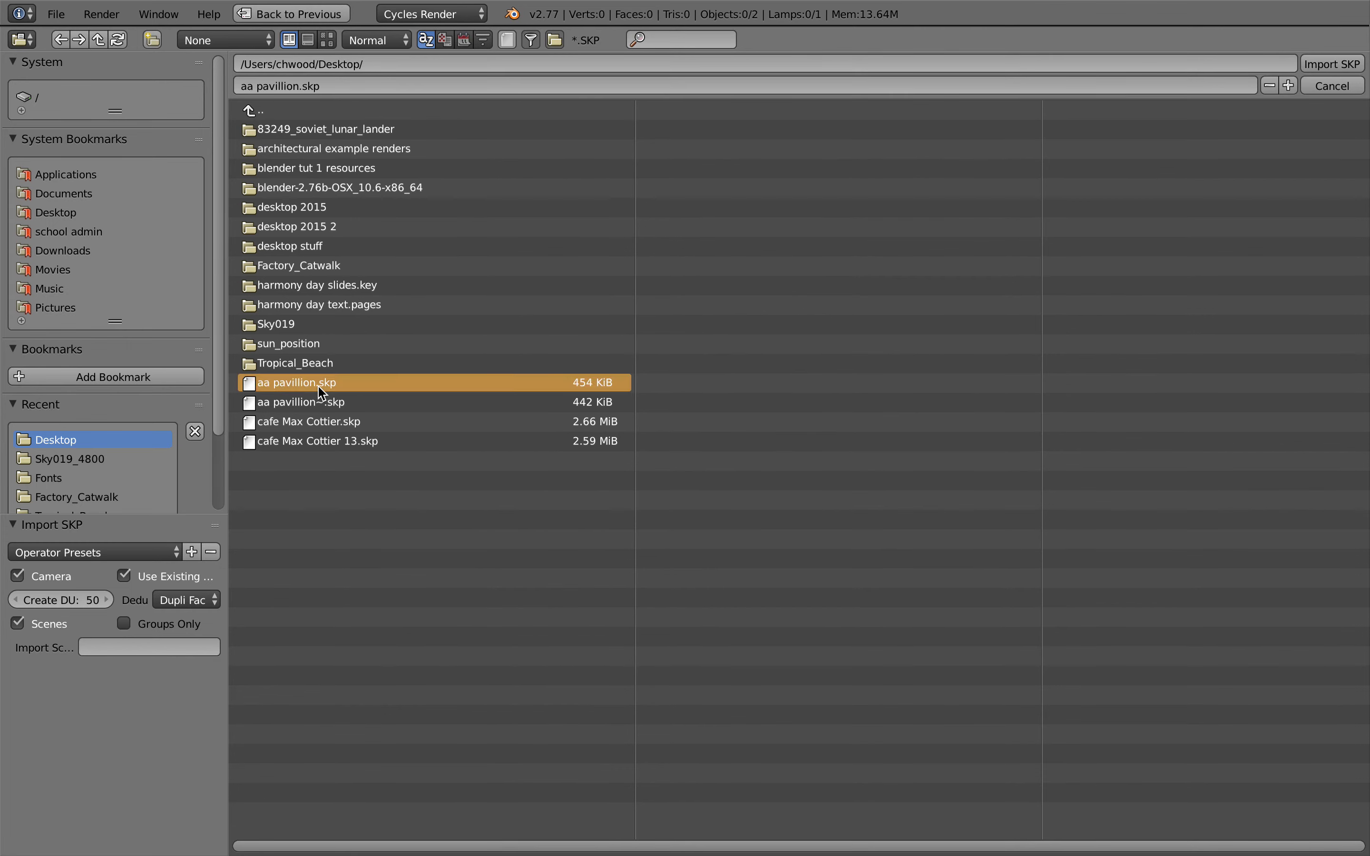
# Import aa pavillion.skp and zoom out and orbit to frame the whole two-storey pavilion.
pyautogui.click(1329, 64)
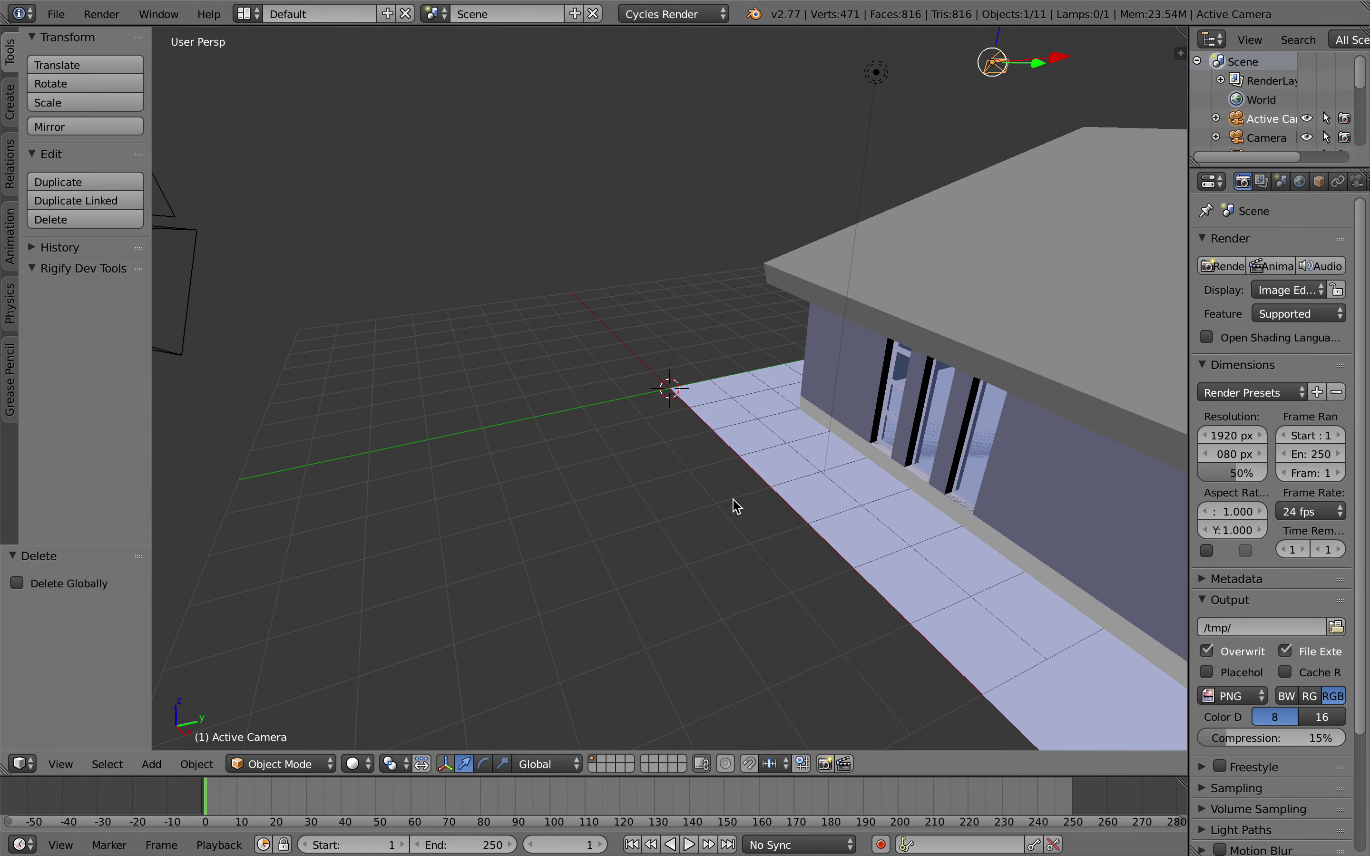
pyautogui.scroll(-4, 881, 527)
pyautogui.moveTo(880, 526); pyautogui.dragTo(781, 505, button='middle')
pyautogui.scroll(-3, 781, 505)
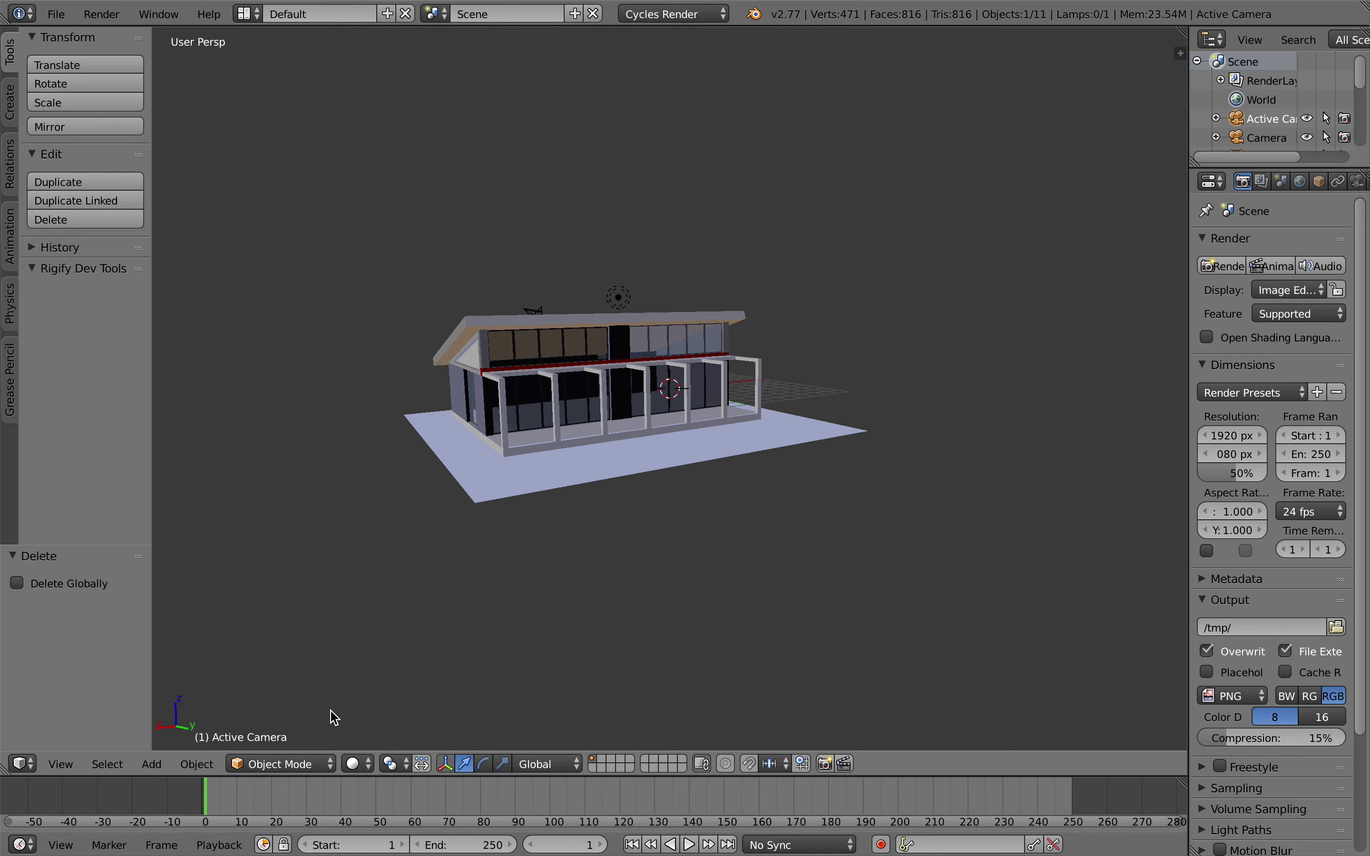
# Select the lamp, raise it above the pavilion, and change it to a Sun lamp.
pyautogui.rightClick(633, 304)
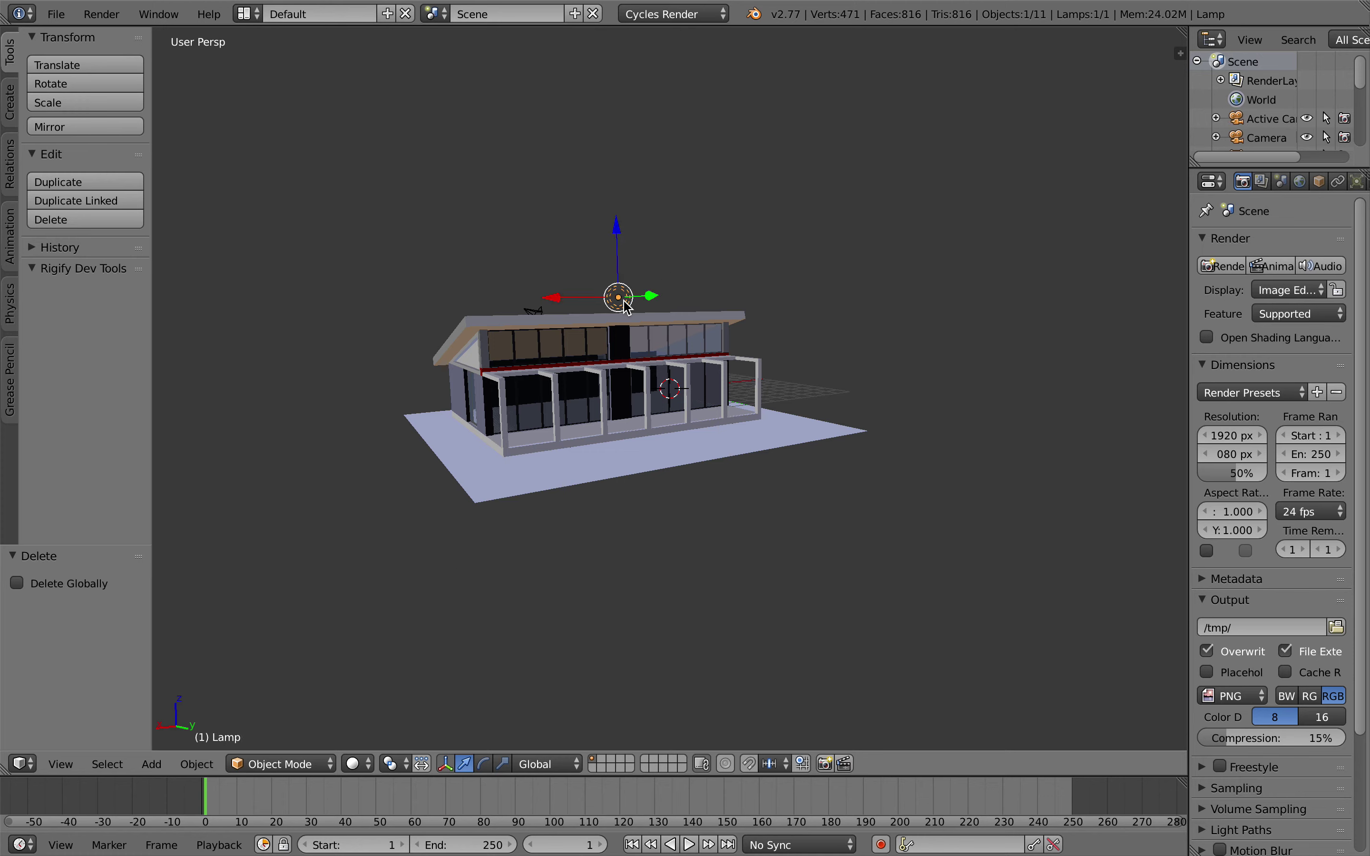
pyautogui.moveTo(622, 225); pyautogui.dragTo(622, 112)
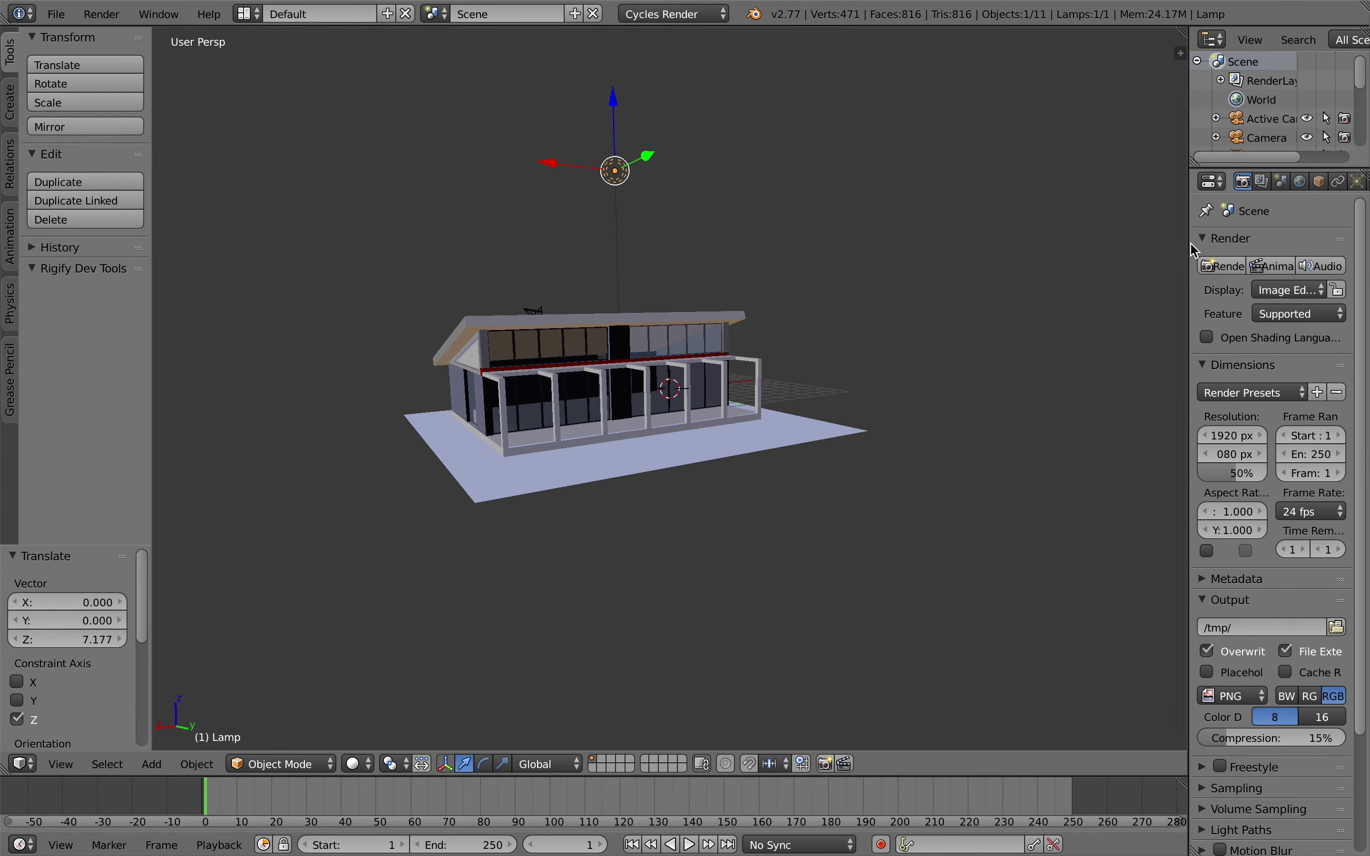
pyautogui.moveTo(1189, 186); pyautogui.dragTo(1040, 193)
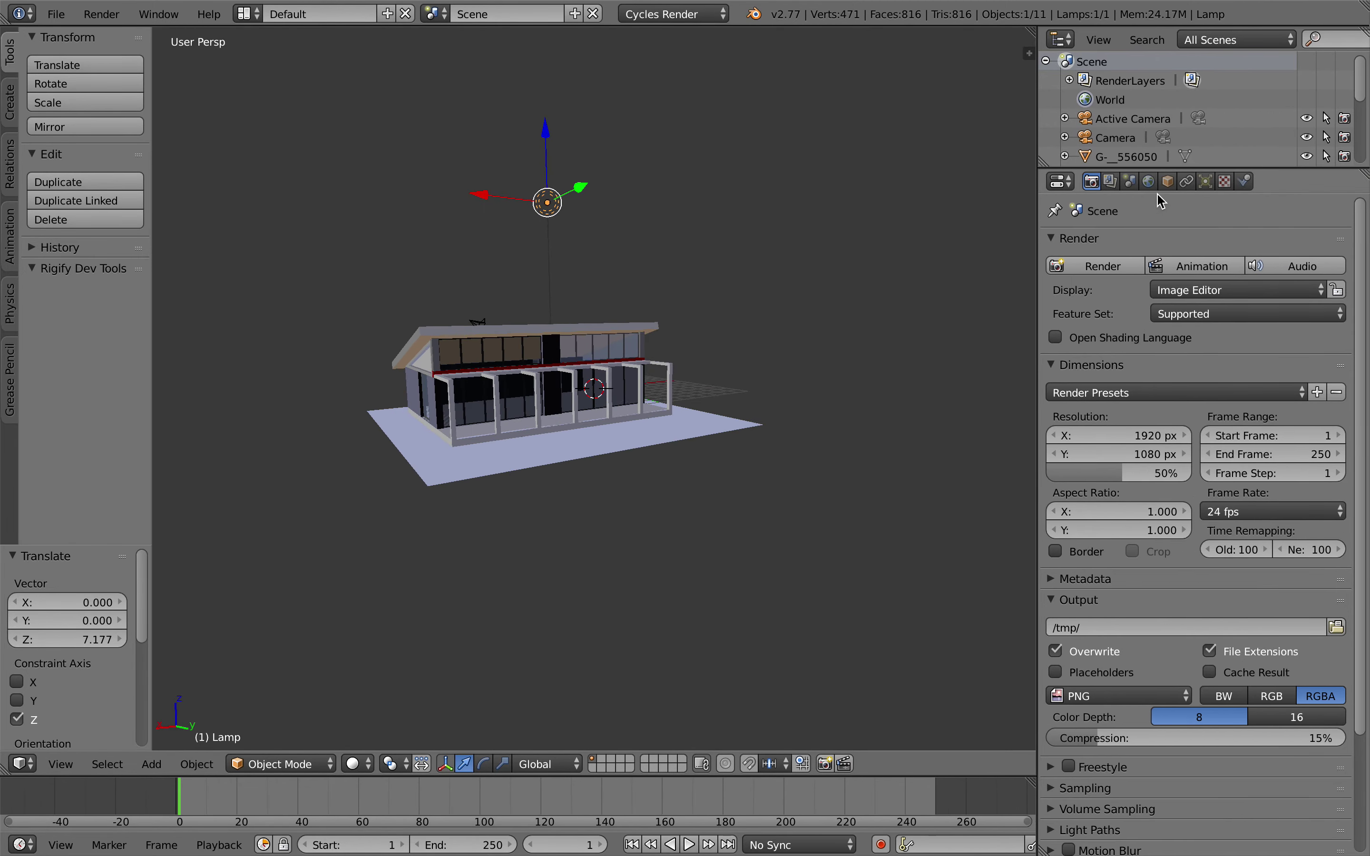
pyautogui.click(1206, 182)
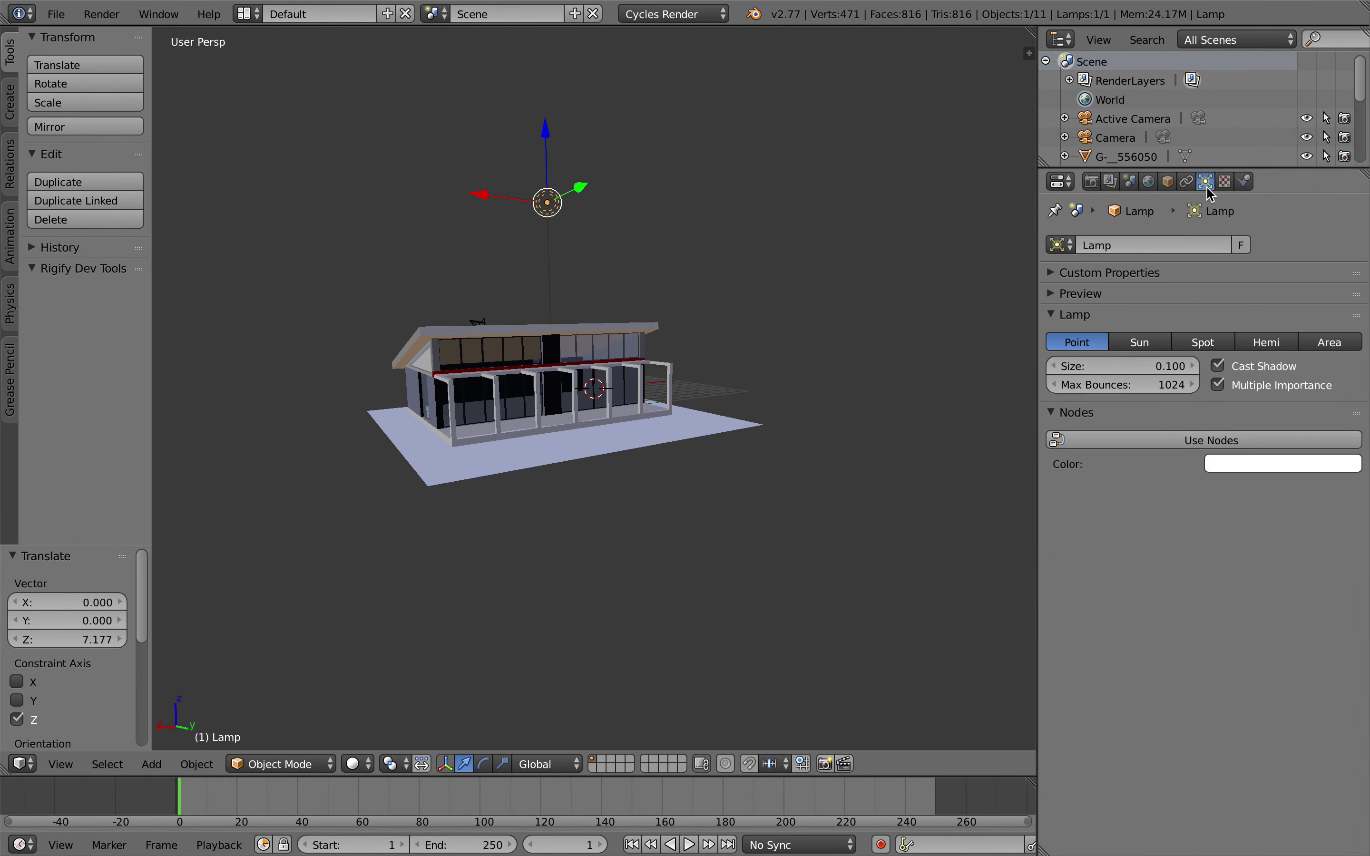
pyautogui.click(1143, 343)
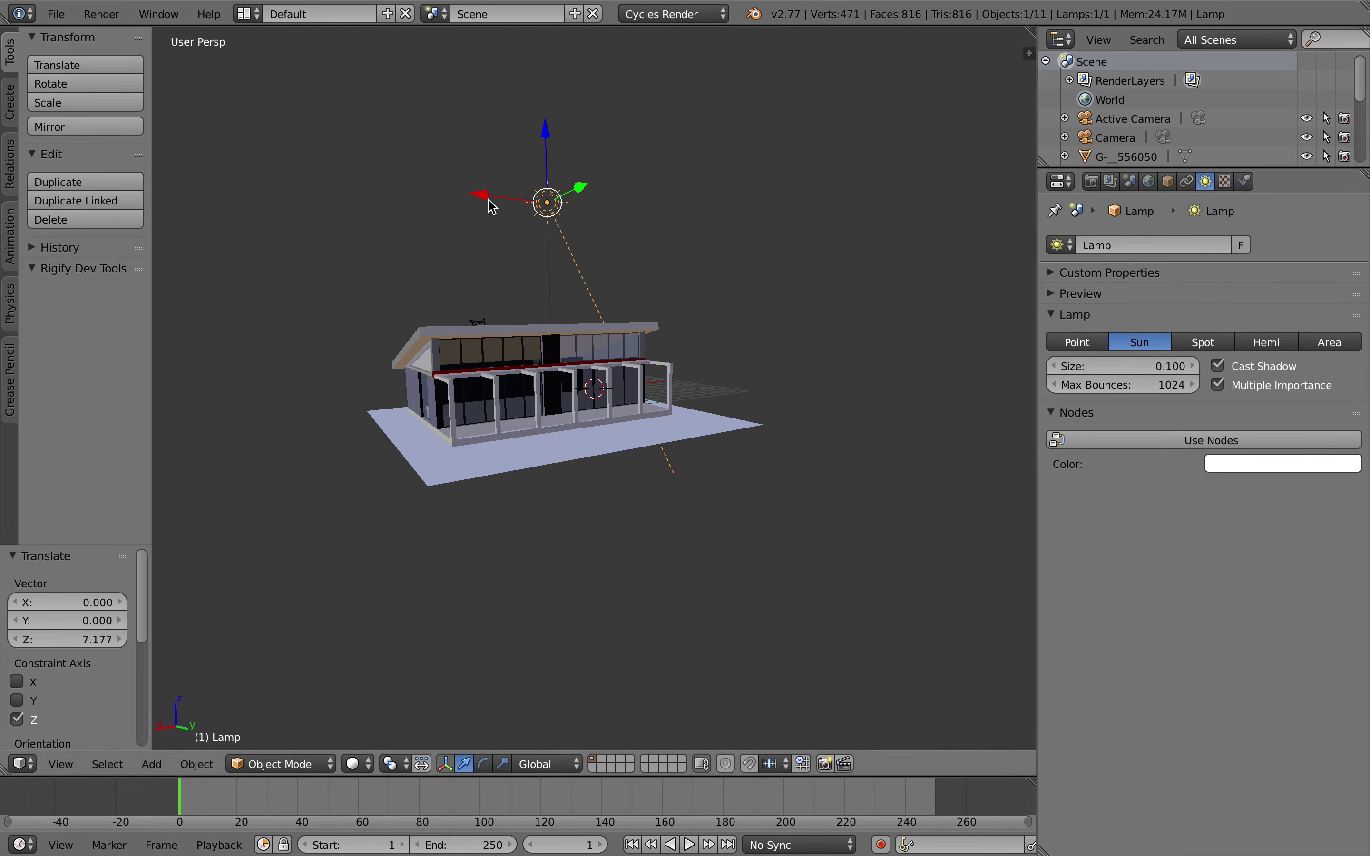
# Move the sun along X, rotate it 108.55° about Z, and shift it 17.347 along Y.
pyautogui.moveTo(484, 196); pyautogui.dragTo(656, 199)
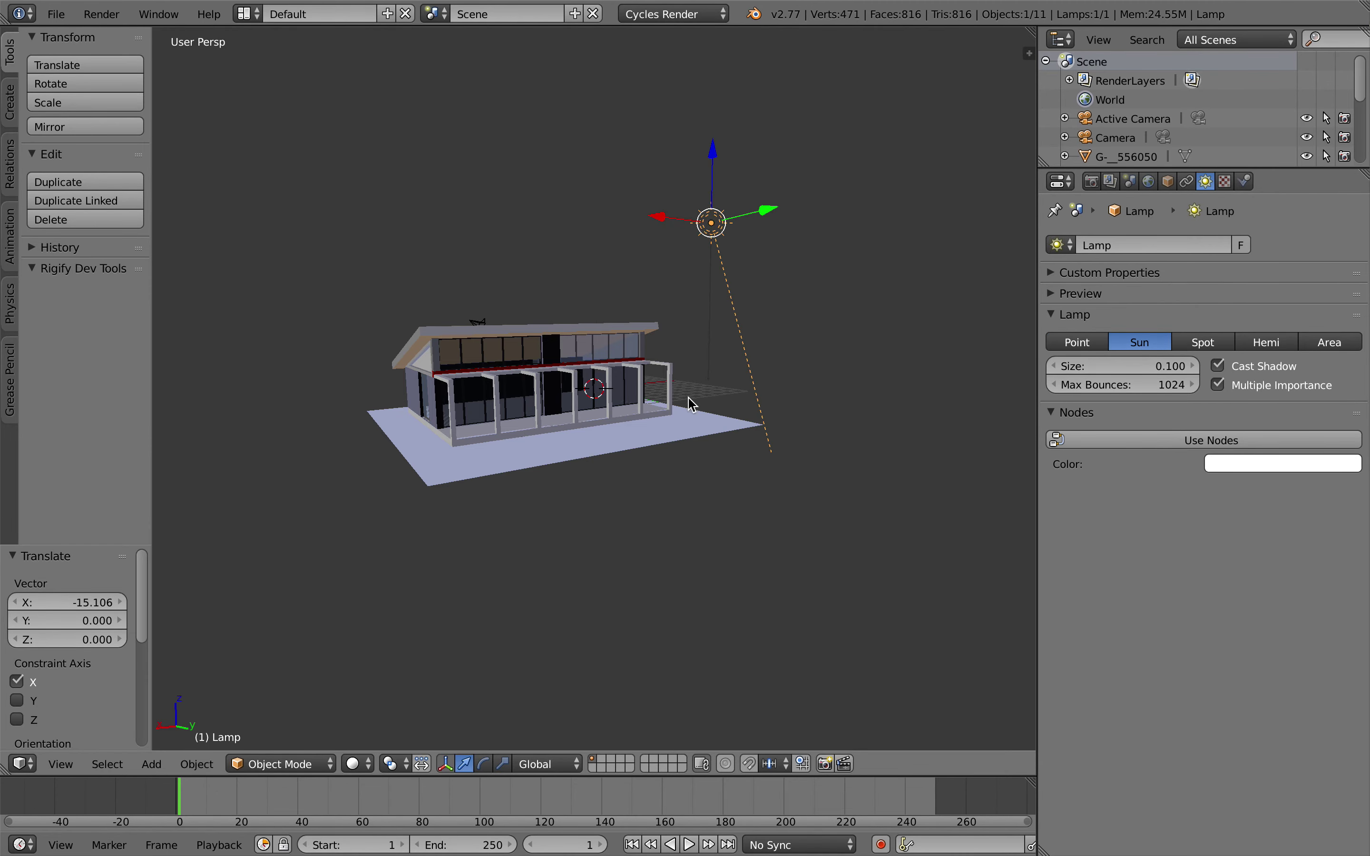
pyautogui.moveTo(691, 405); pyautogui.dragTo(684, 452, button='middle')
pyautogui.click(485, 764)
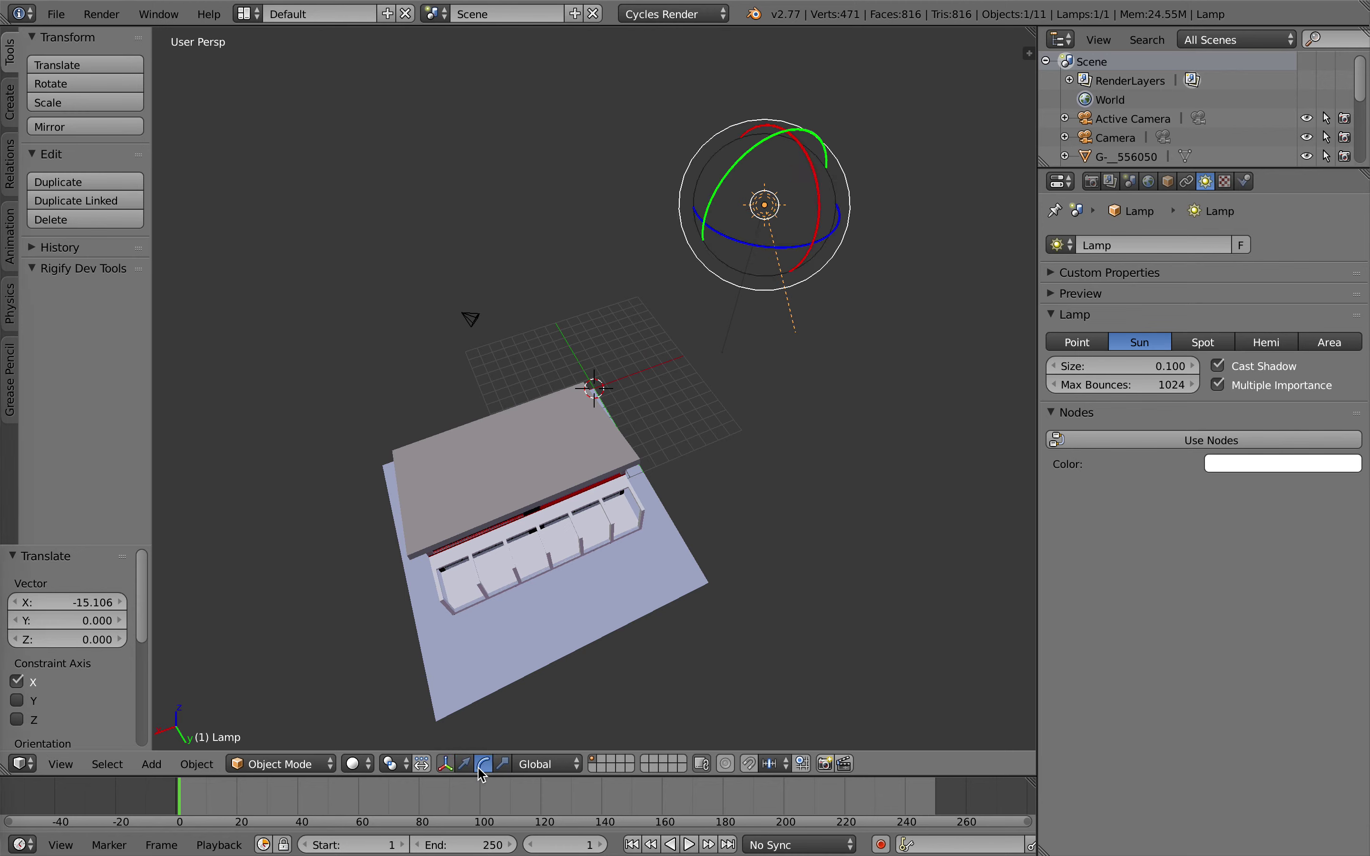
pyautogui.moveTo(734, 243); pyautogui.dragTo(833, 245)
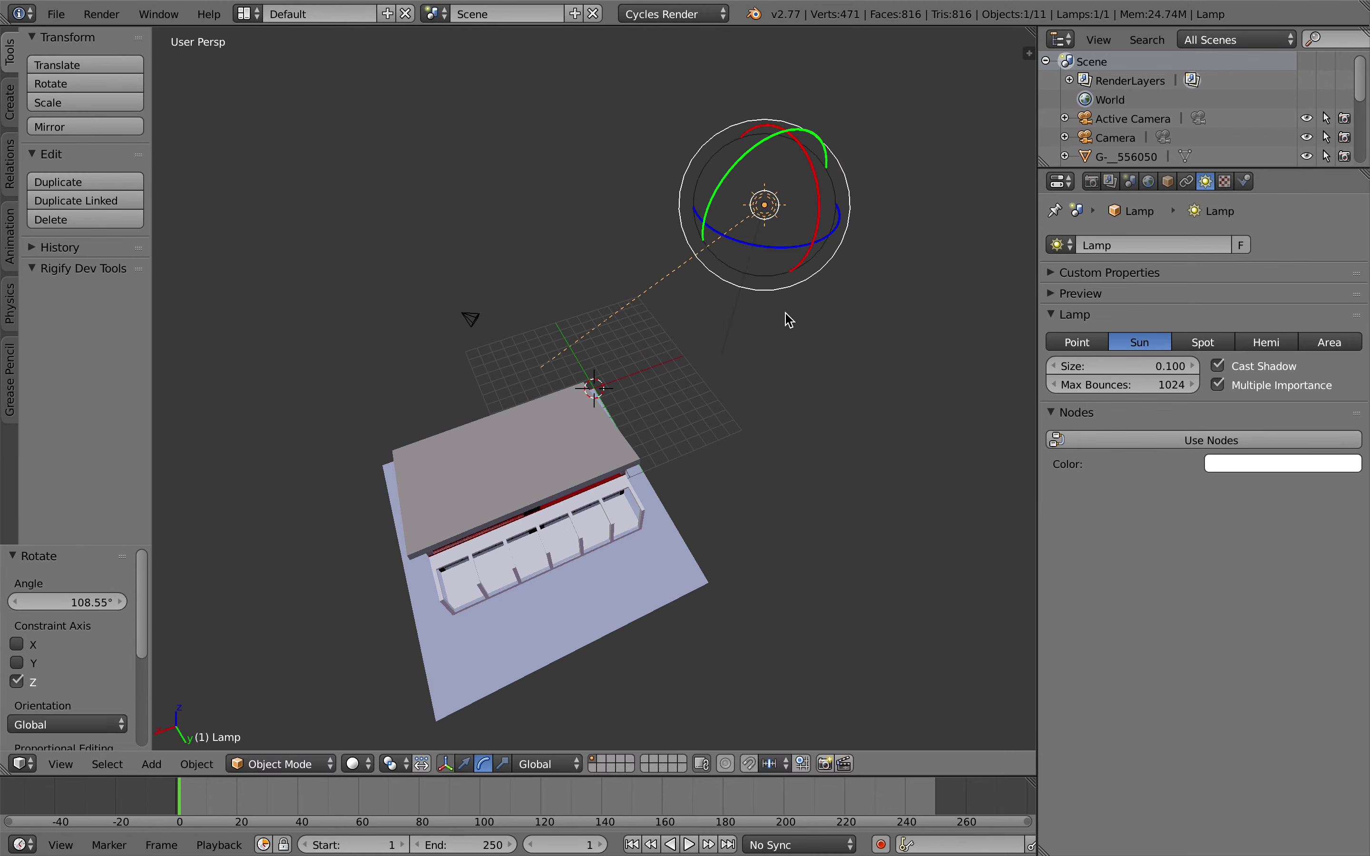
pyautogui.click(467, 766)
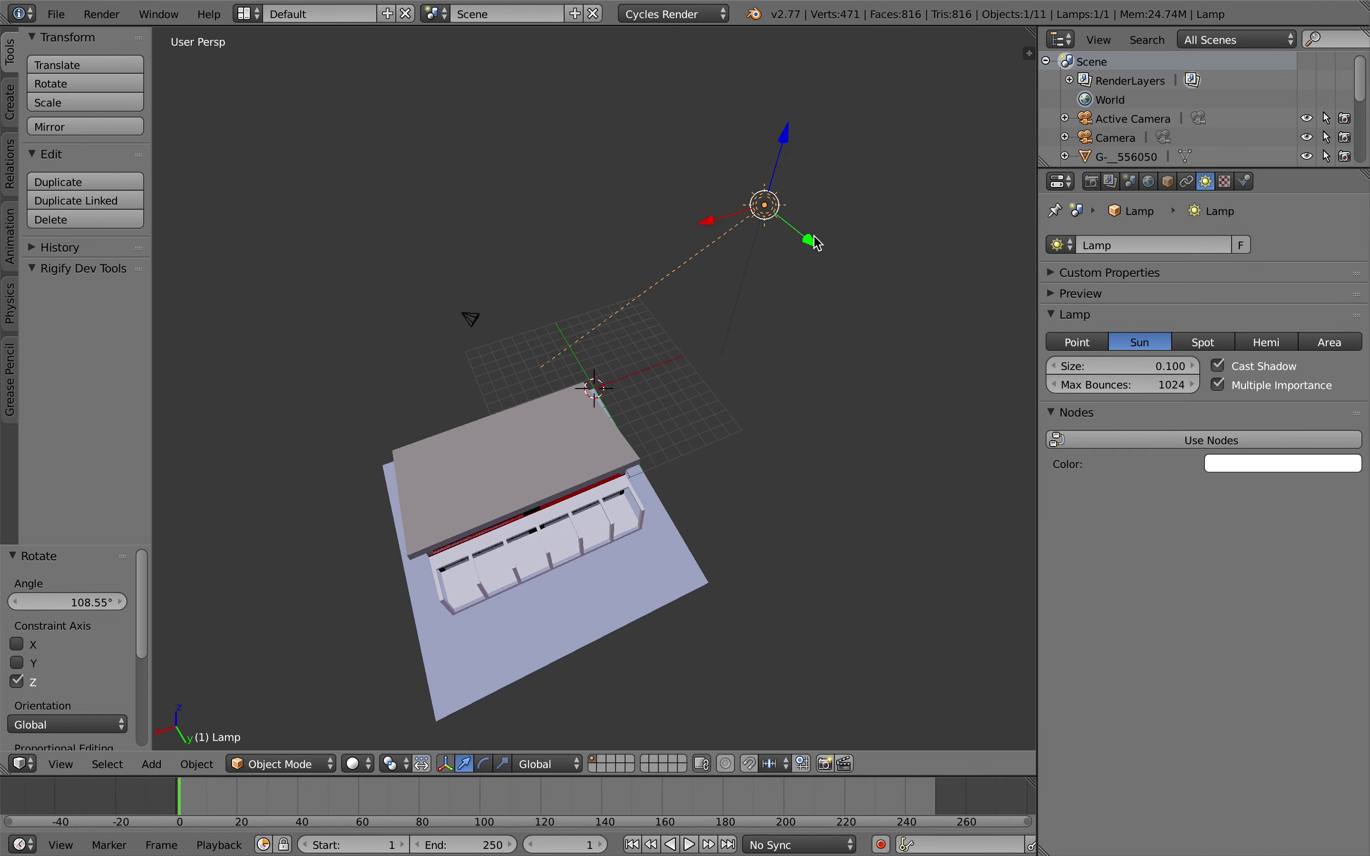
pyautogui.moveTo(819, 243); pyautogui.dragTo(933, 556)
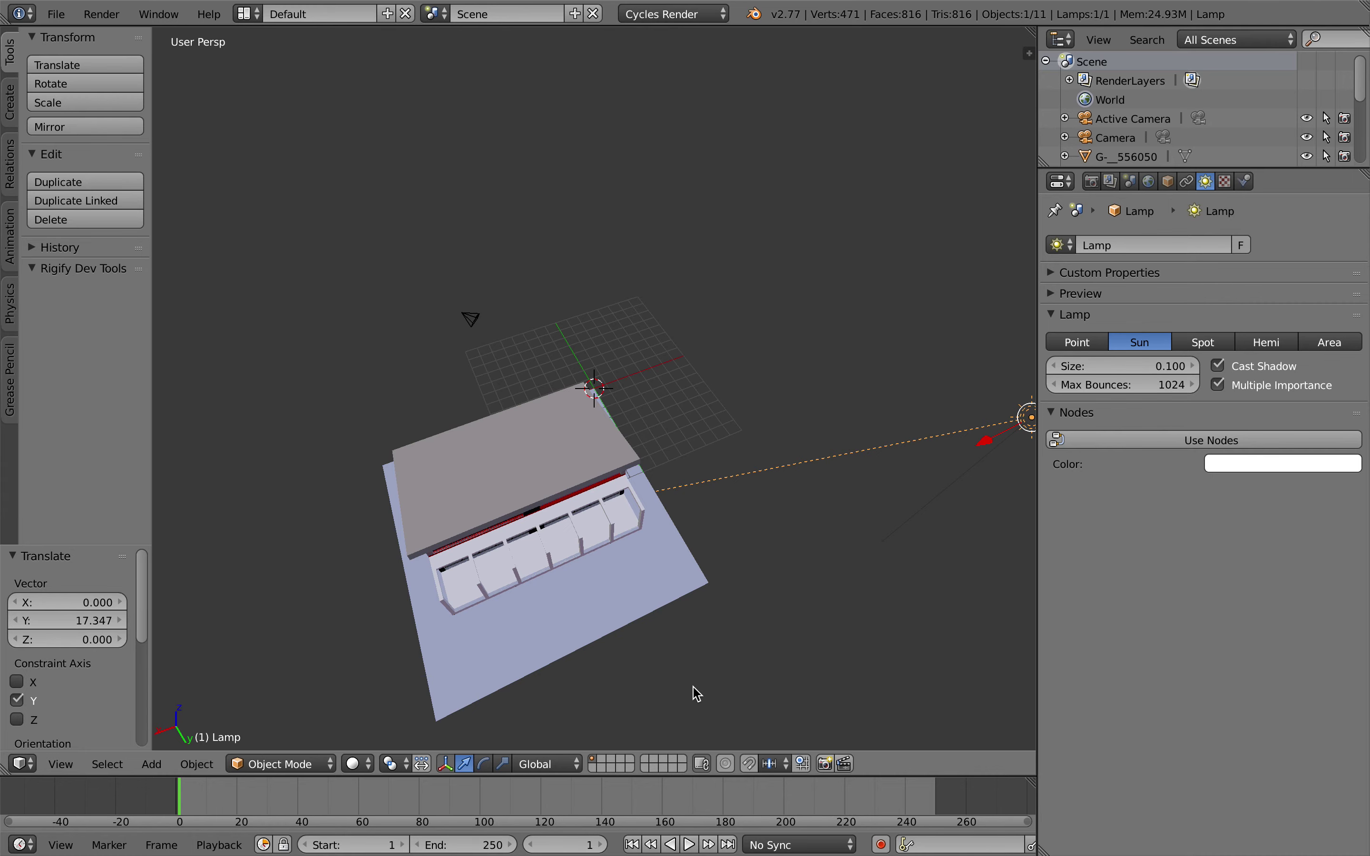
pyautogui.moveTo(619, 684); pyautogui.dragTo(626, 630, button='middle')
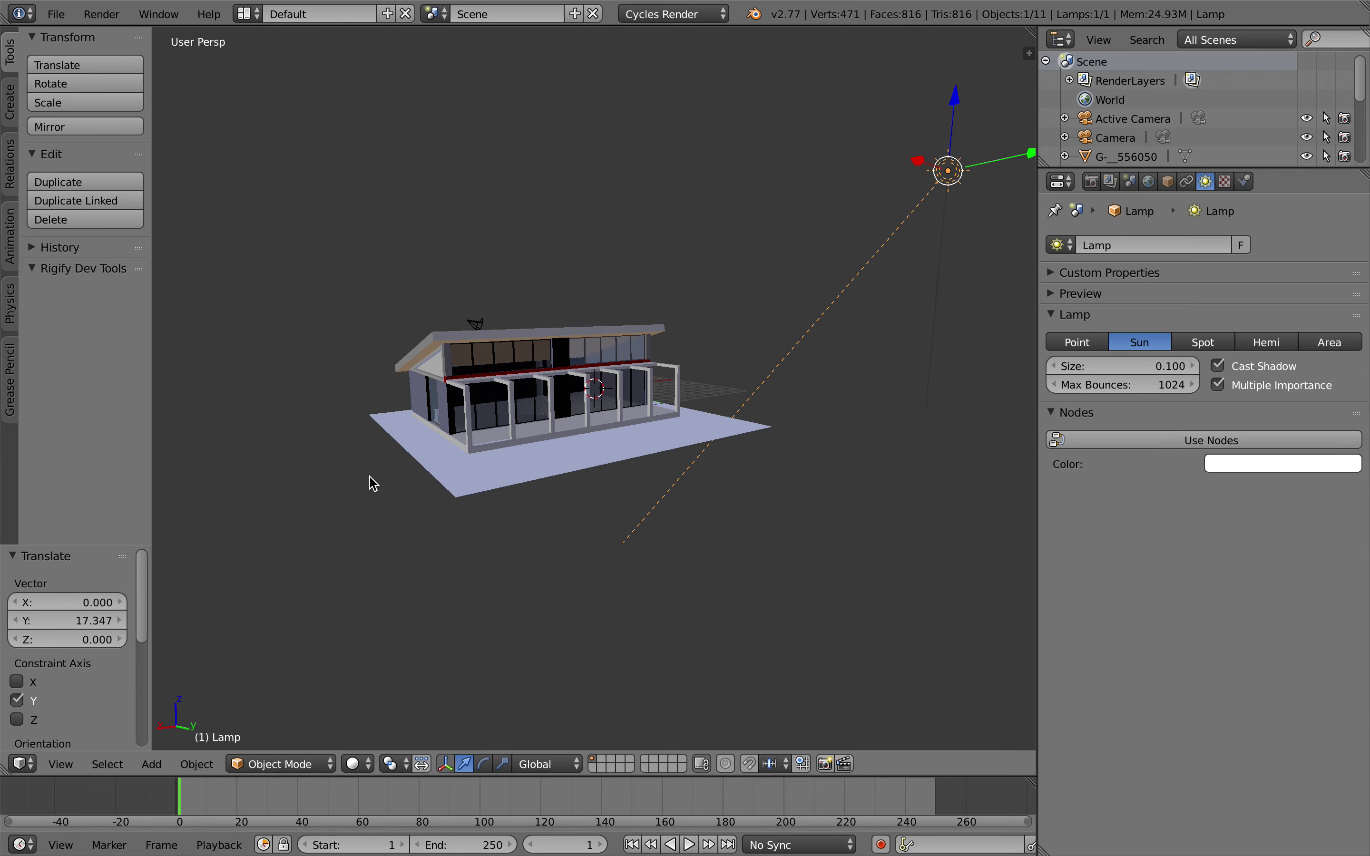
pyautogui.hotkey('shift', 'a')
# Add a plane, scale it to ground size around the pavilion, and raise it 0.073 on Z.
pyautogui.moveTo(373, 478)
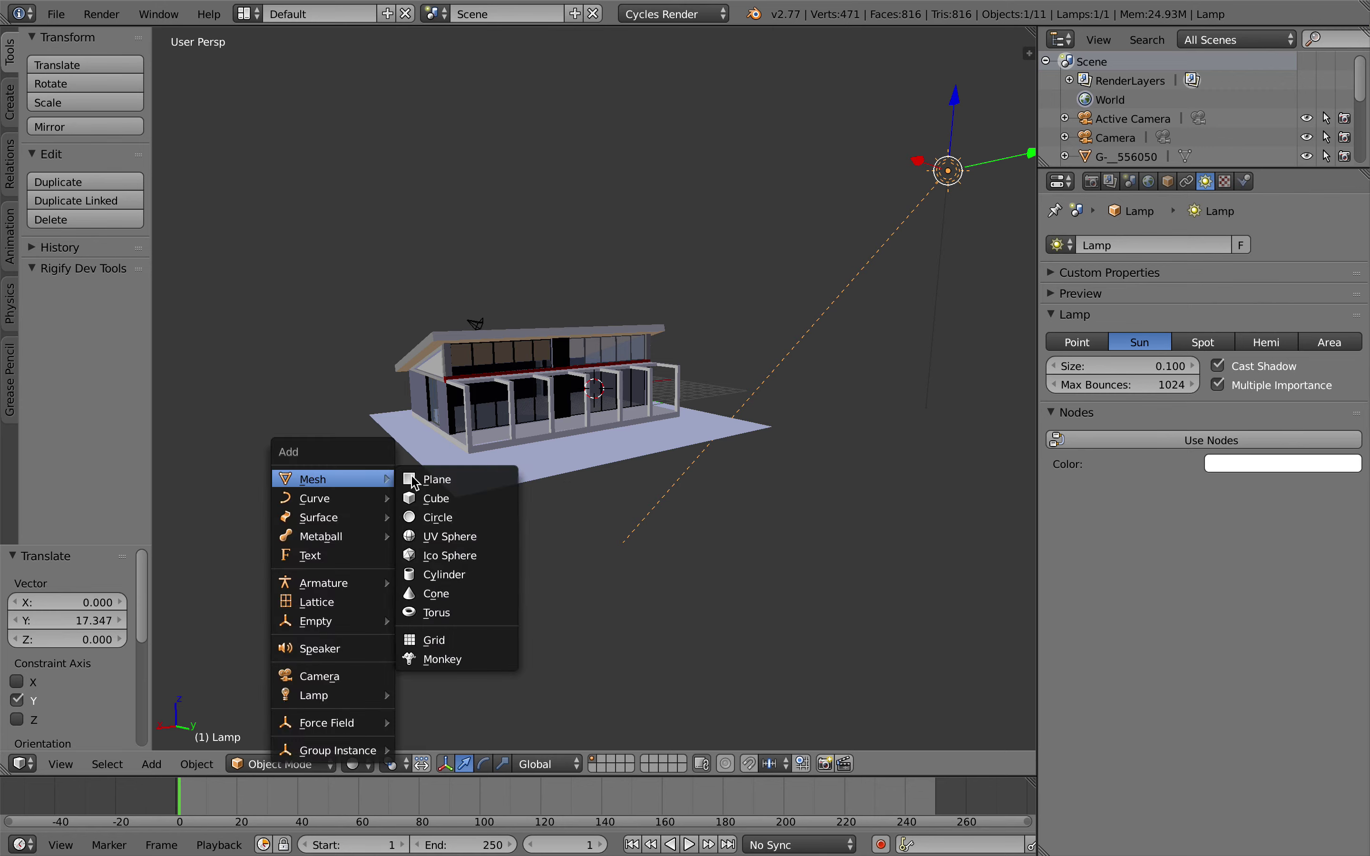
pyautogui.click(459, 479)
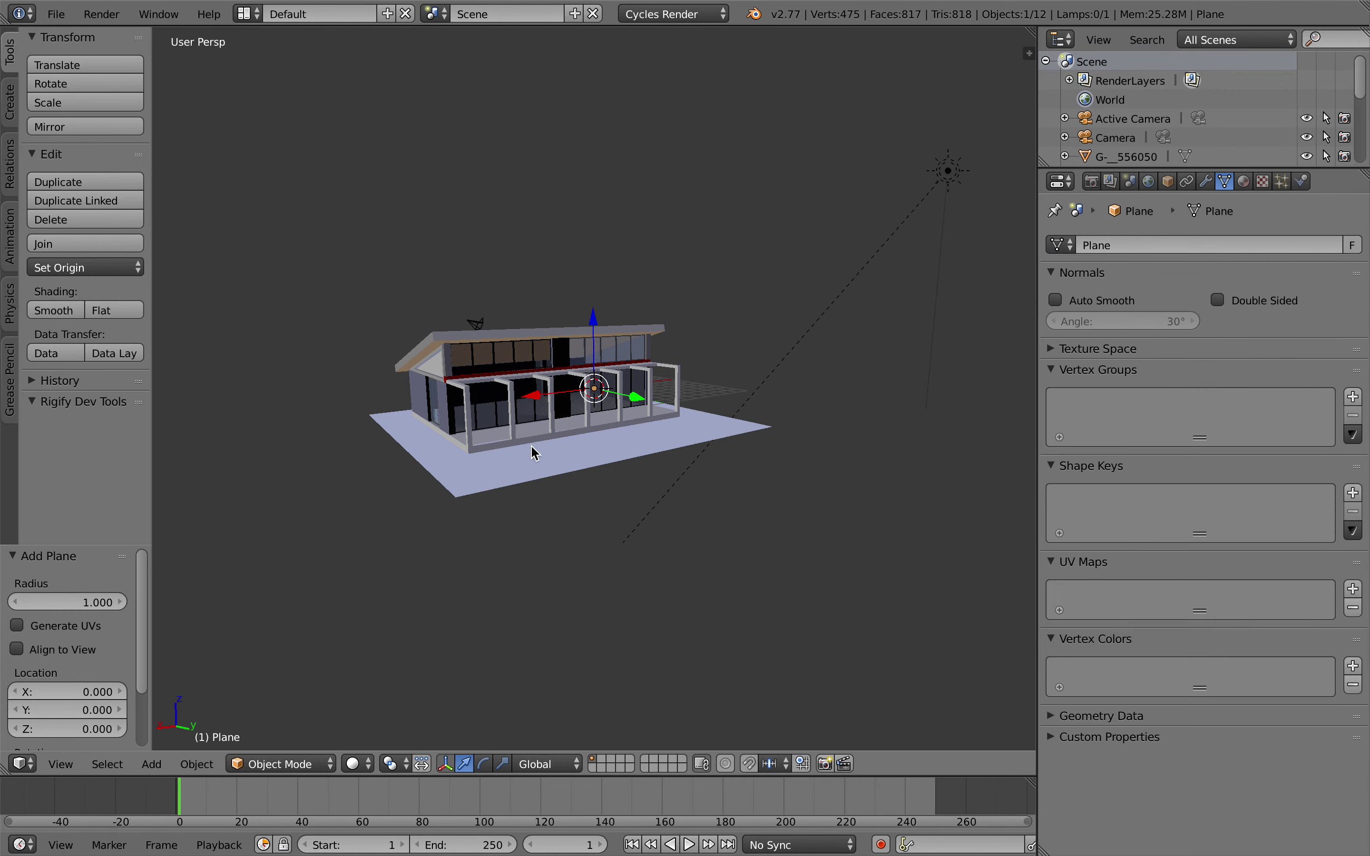
pyautogui.press('s')
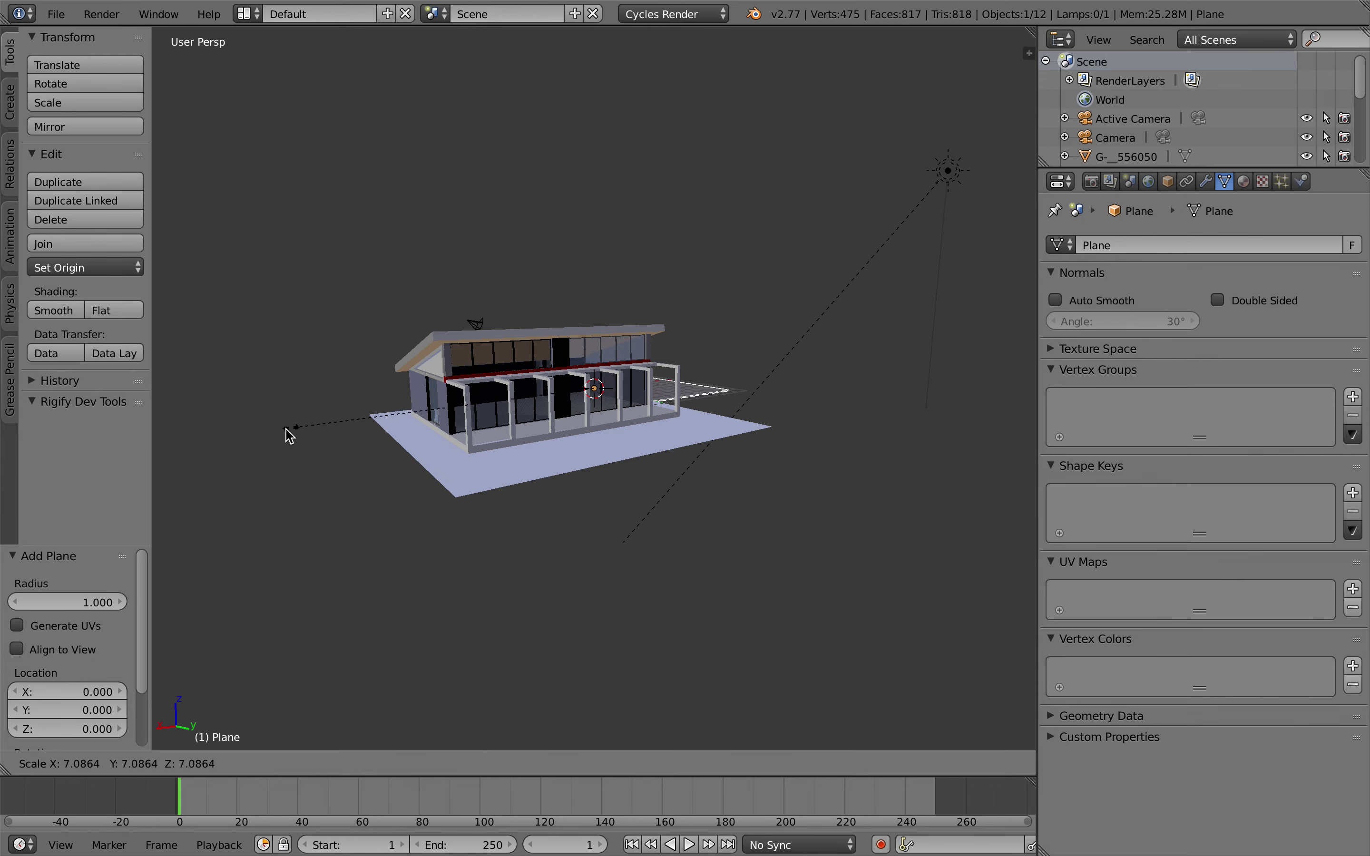
pyautogui.click(997, 466)
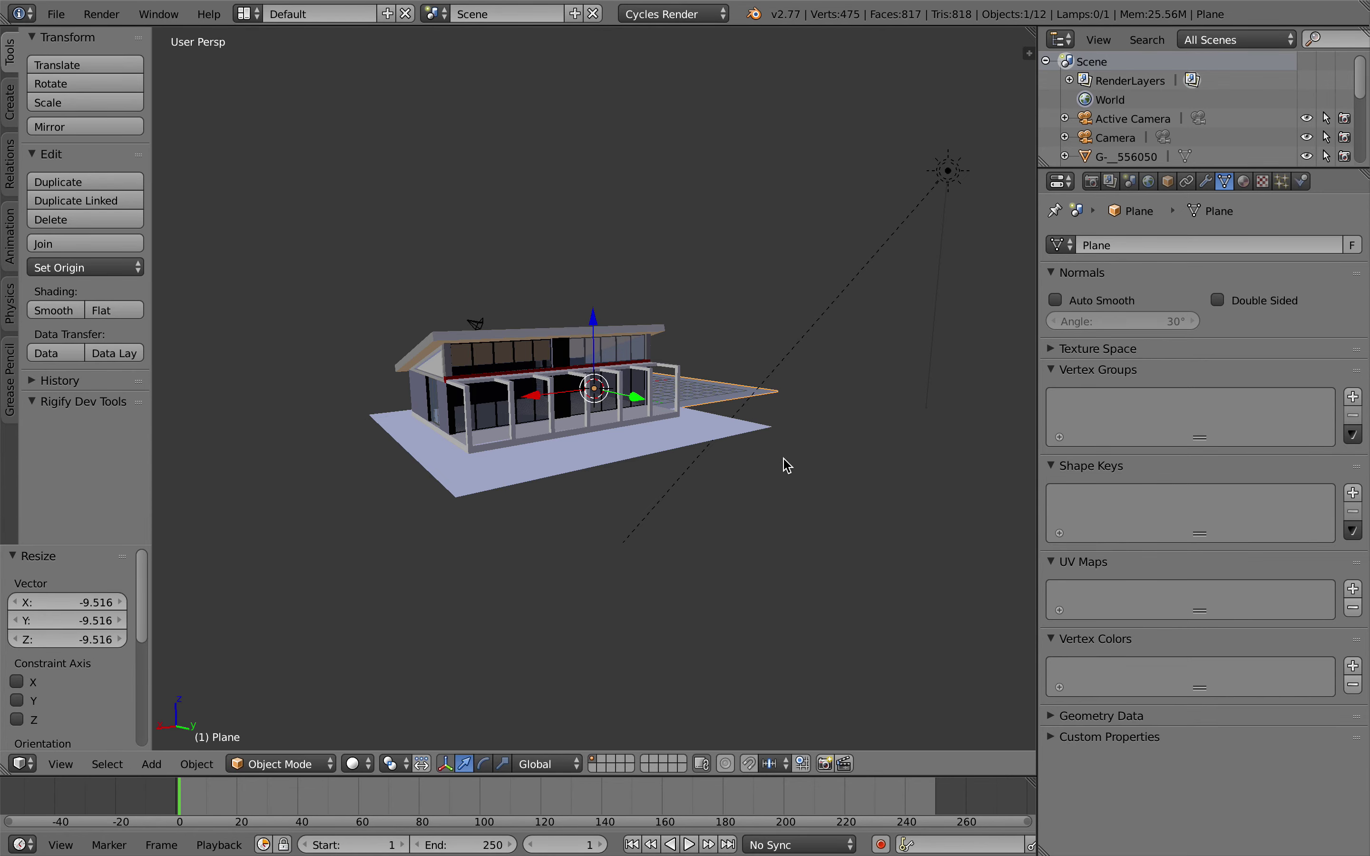
pyautogui.press('s')
pyautogui.click(872, 462)
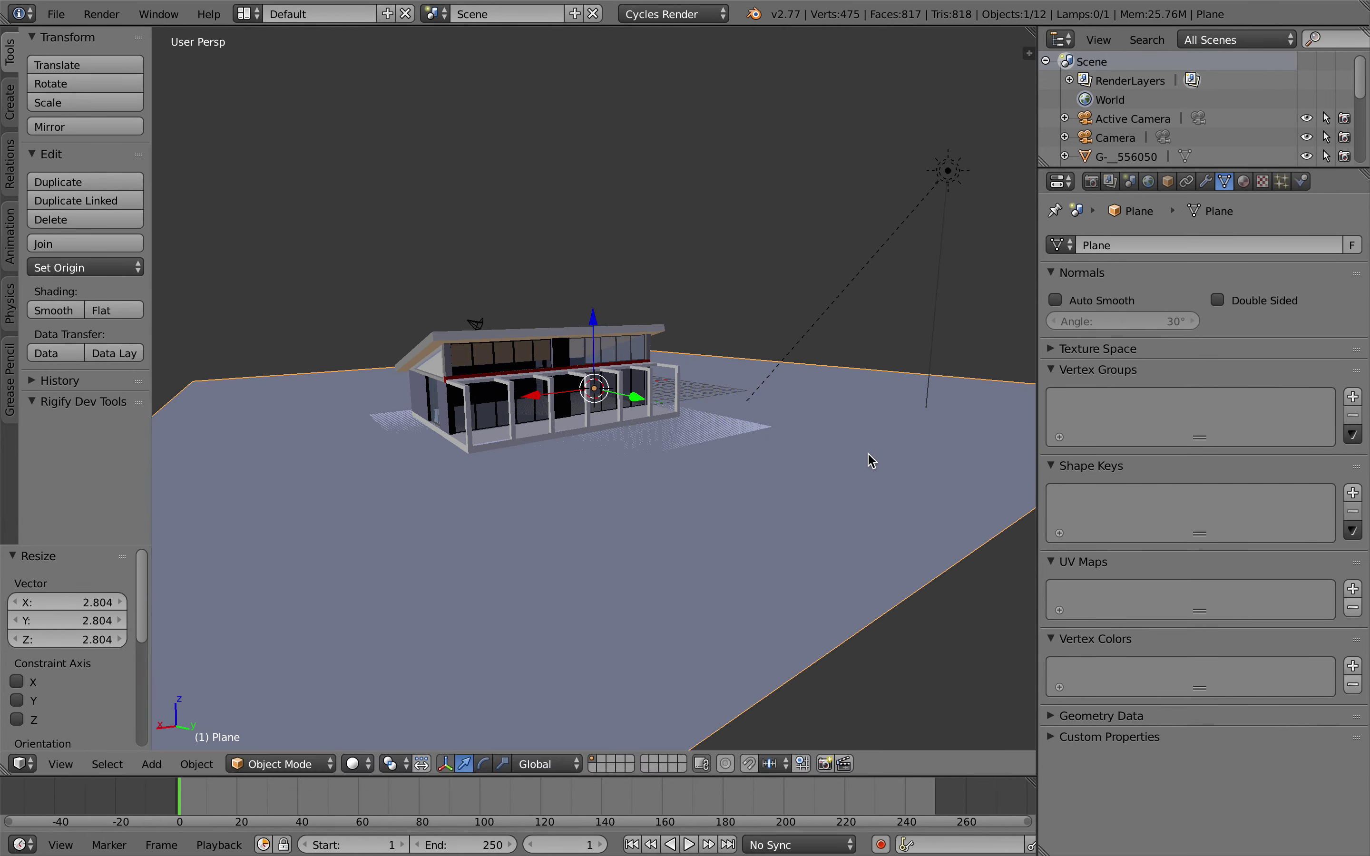
pyautogui.press('s')
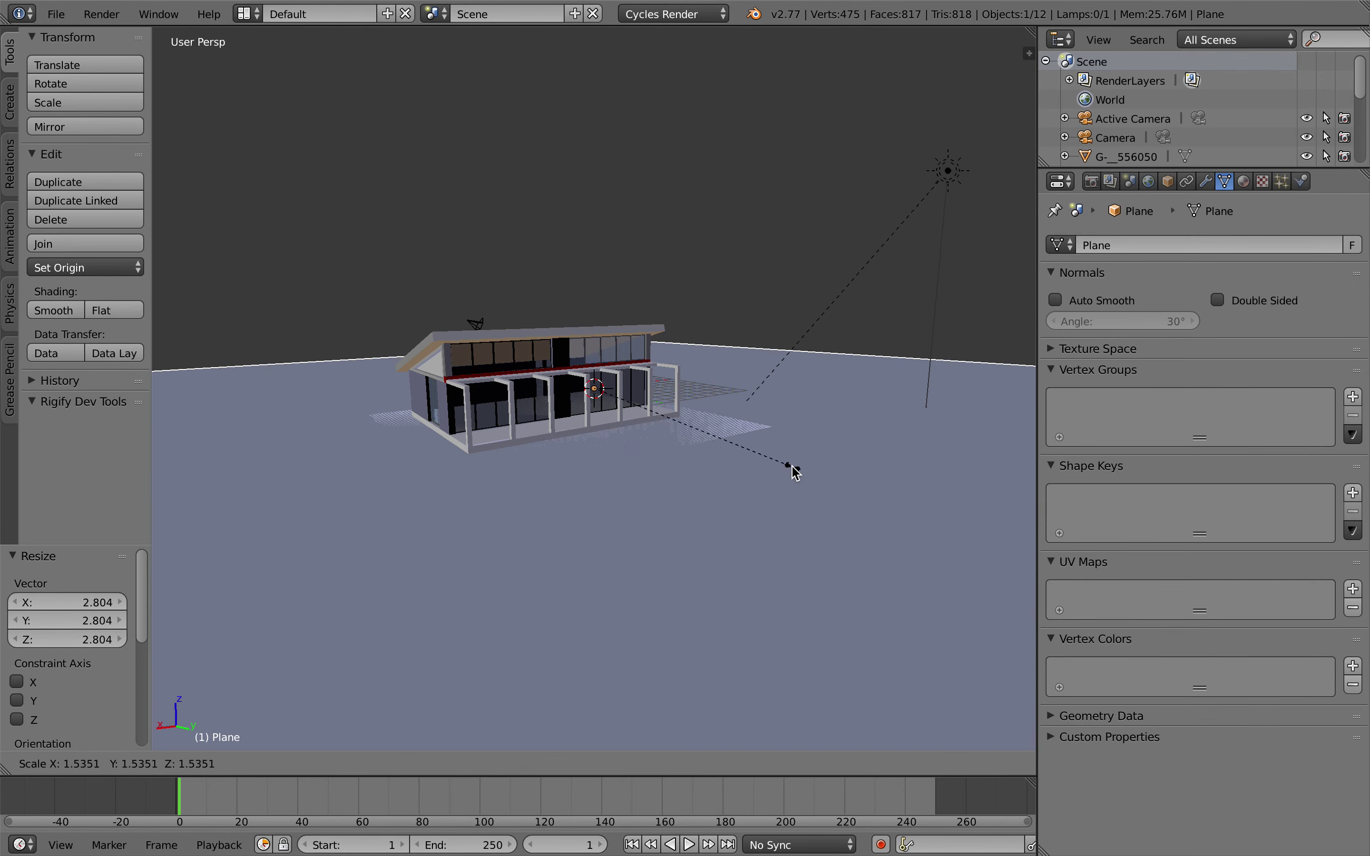
pyautogui.click(792, 465)
pyautogui.moveTo(595, 328); pyautogui.dragTo(598, 328)
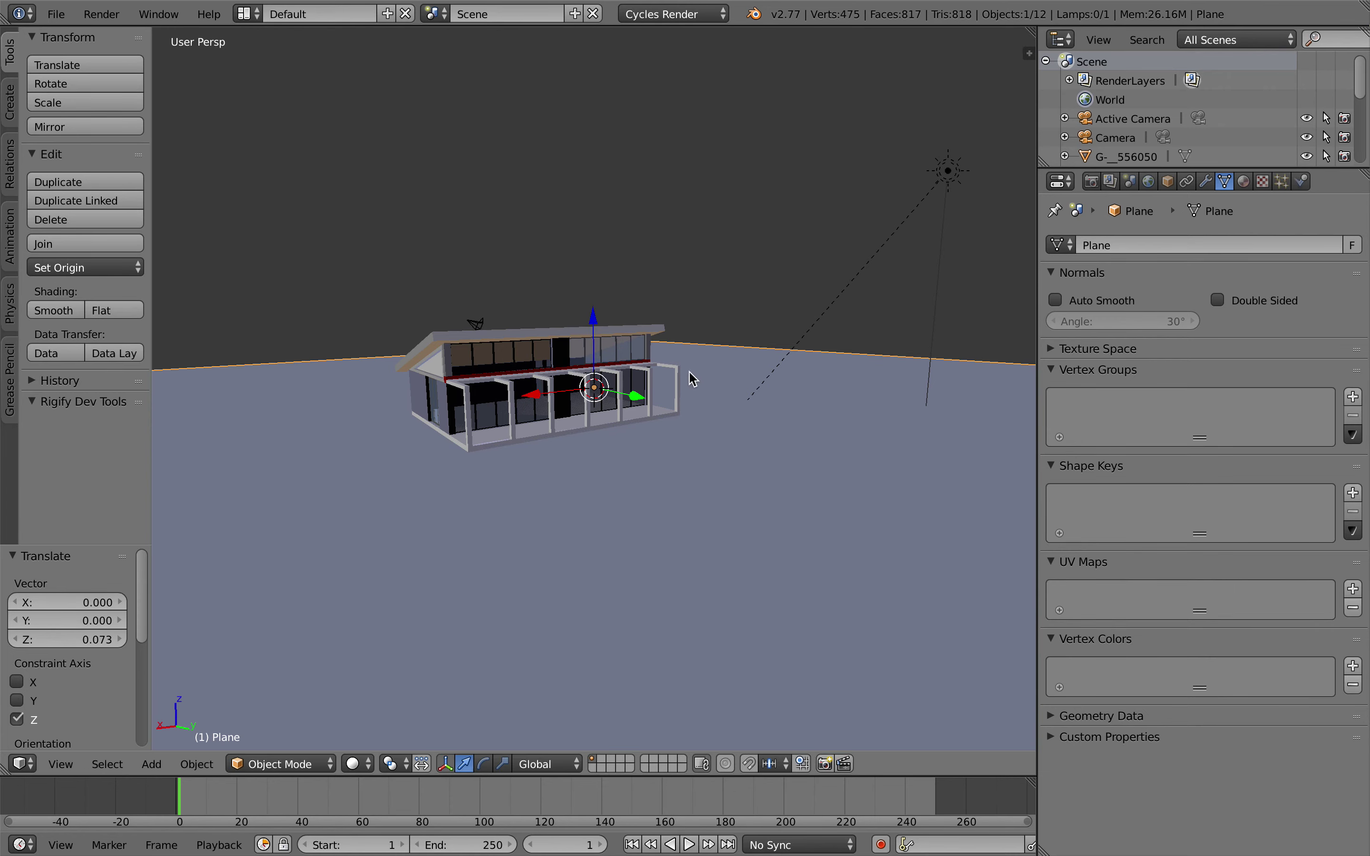
pyautogui.click(1247, 182)
# Give the ground plane a new material with pale green diffuse colour (0.485, 0.800, 0.445).
pyautogui.click(1191, 306)
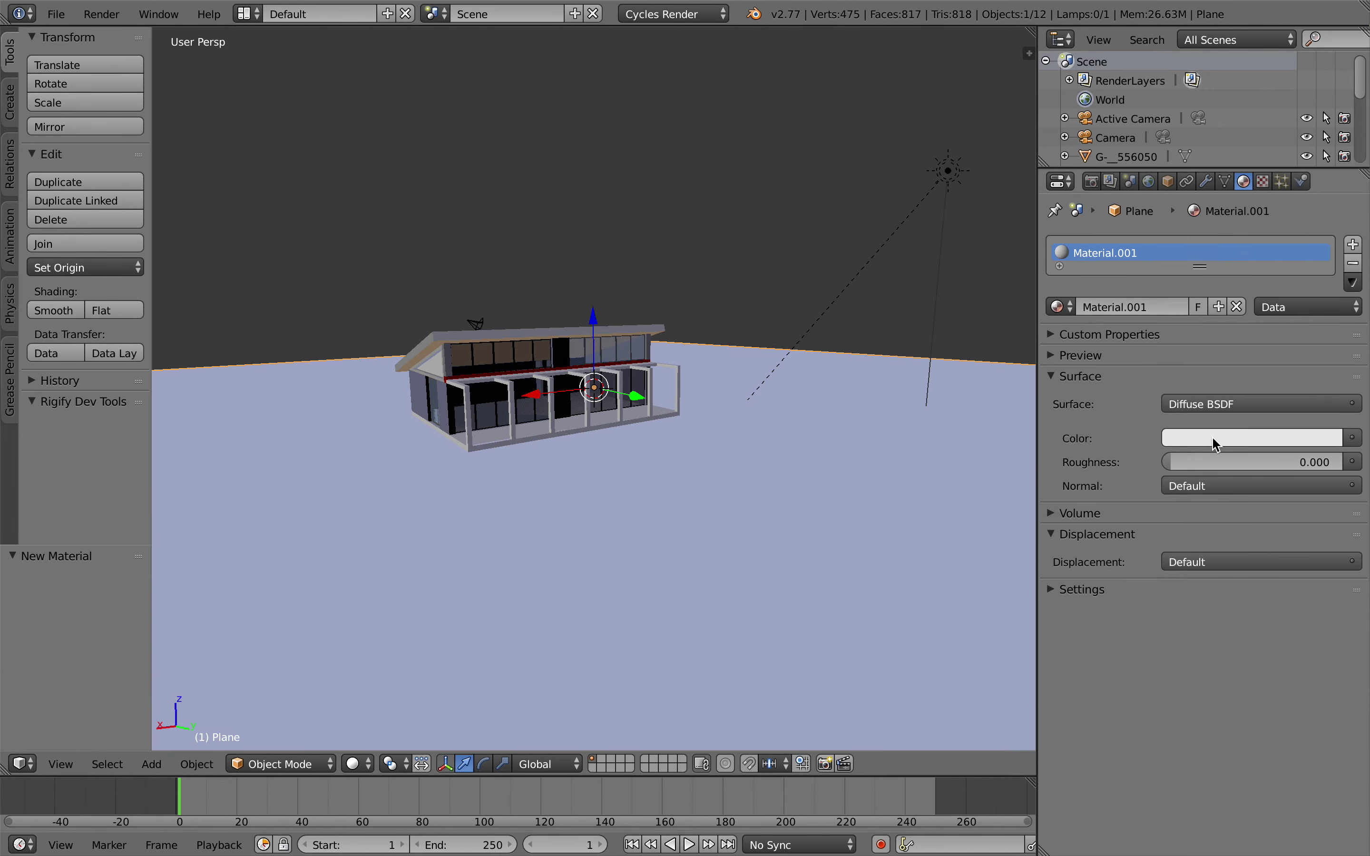
pyautogui.click(1243, 444)
pyautogui.moveTo(1206, 247)
pyautogui.mouseDown()
pyautogui.moveTo(1225, 225)
pyautogui.moveTo(1236, 231)
pyautogui.mouseUp()
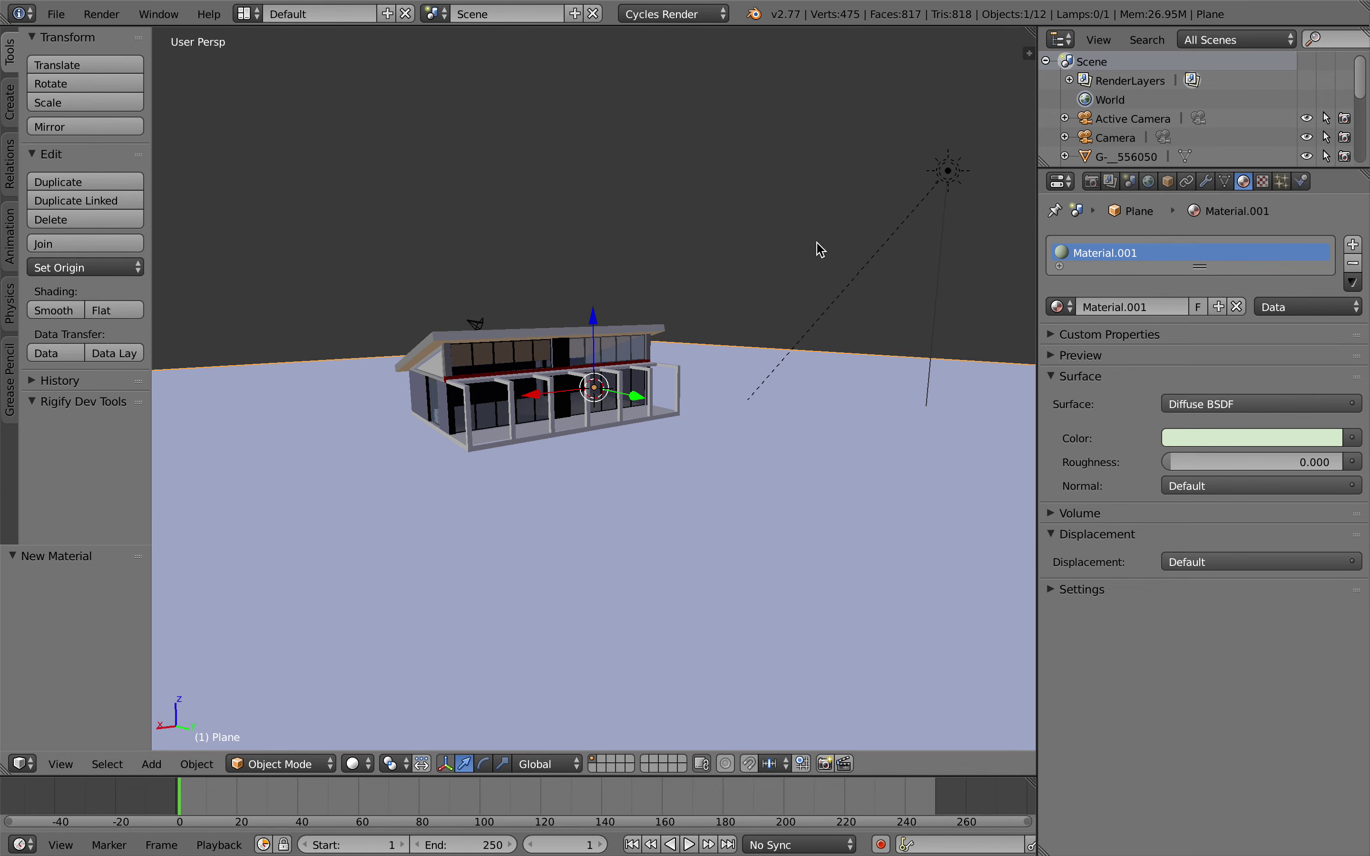
pyautogui.scroll(3, 700, 312)
# Set the World background colour to near-white 0.985.
pyautogui.click(1148, 181)
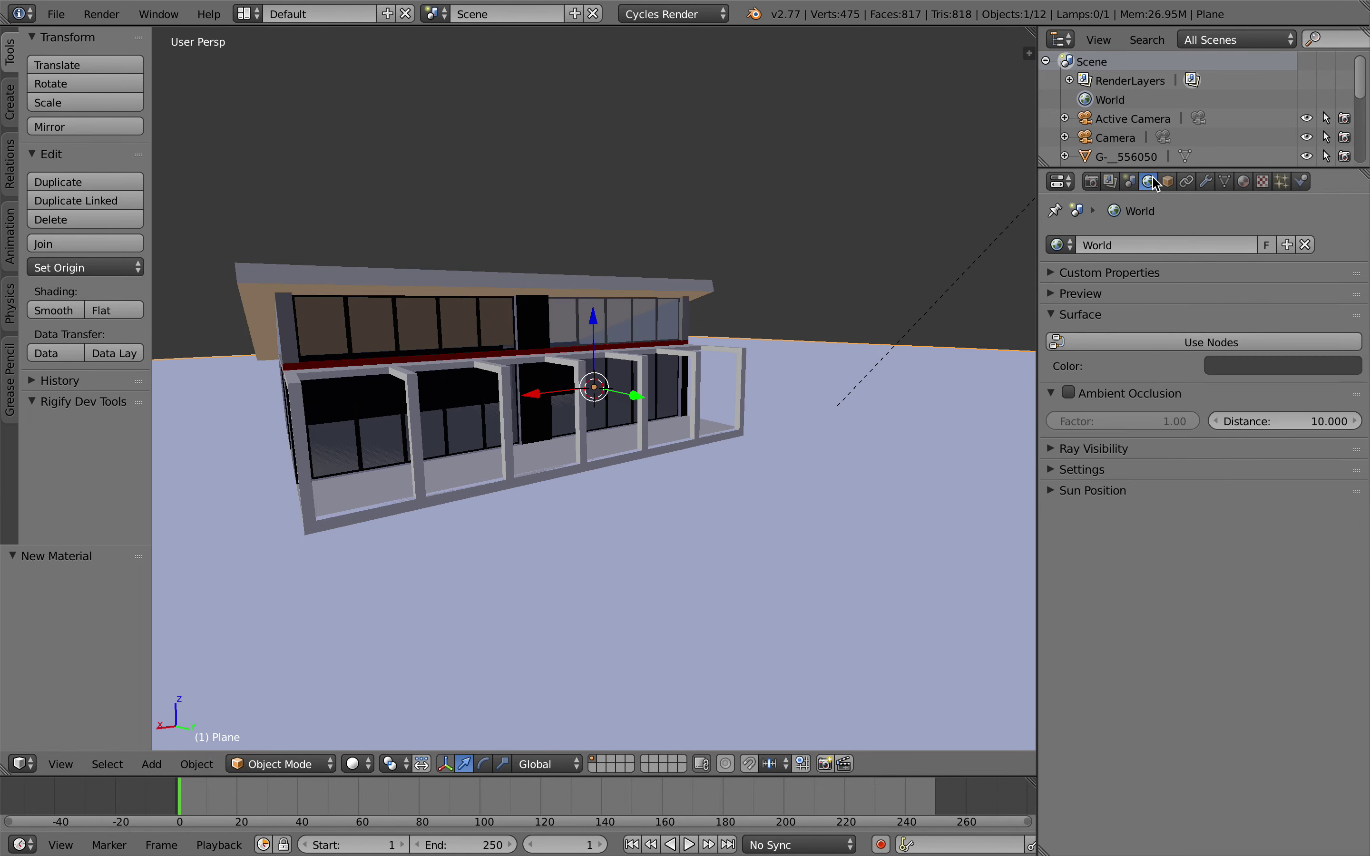
pyautogui.click(1260, 366)
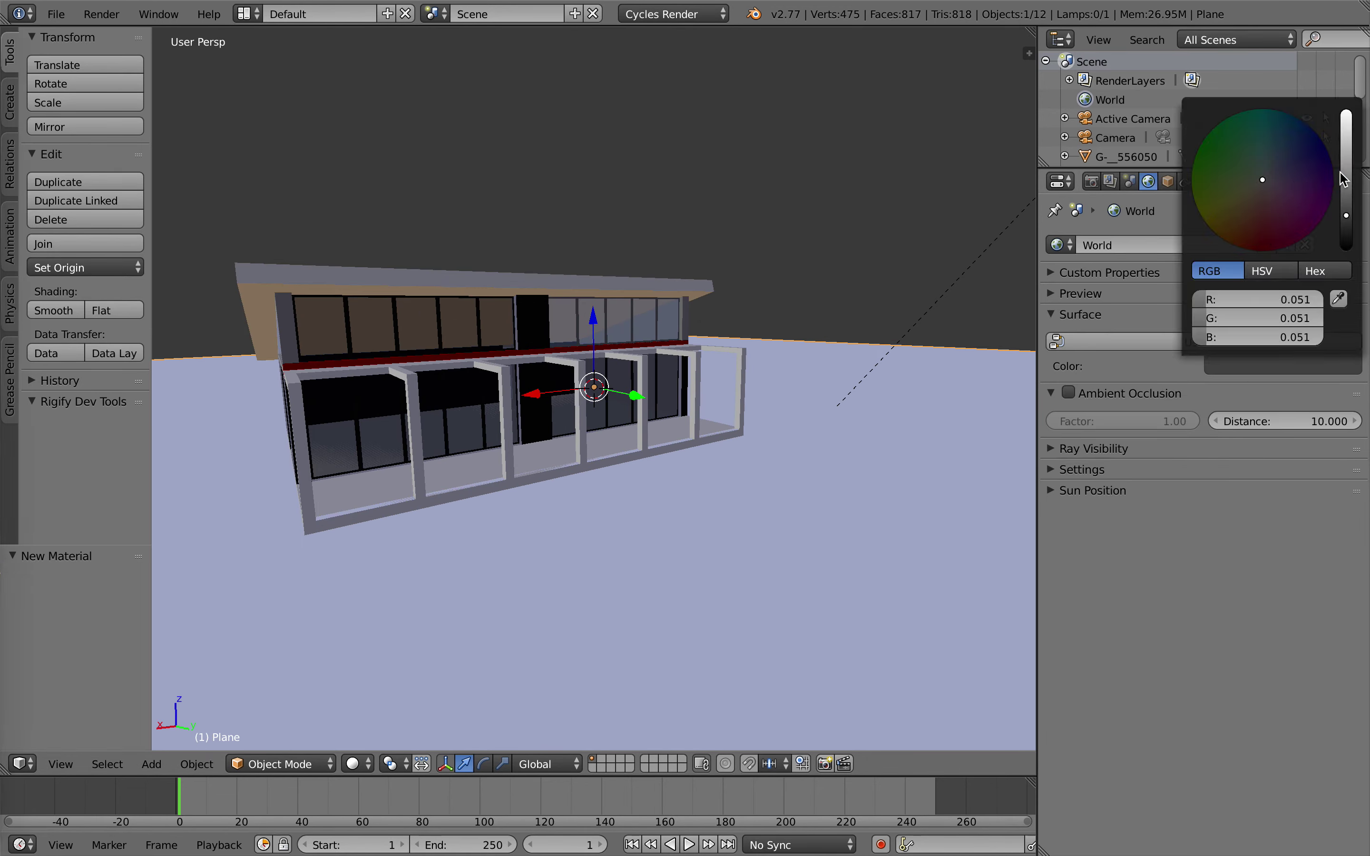
pyautogui.moveTo(1346, 187); pyautogui.dragTo(1346, 111)
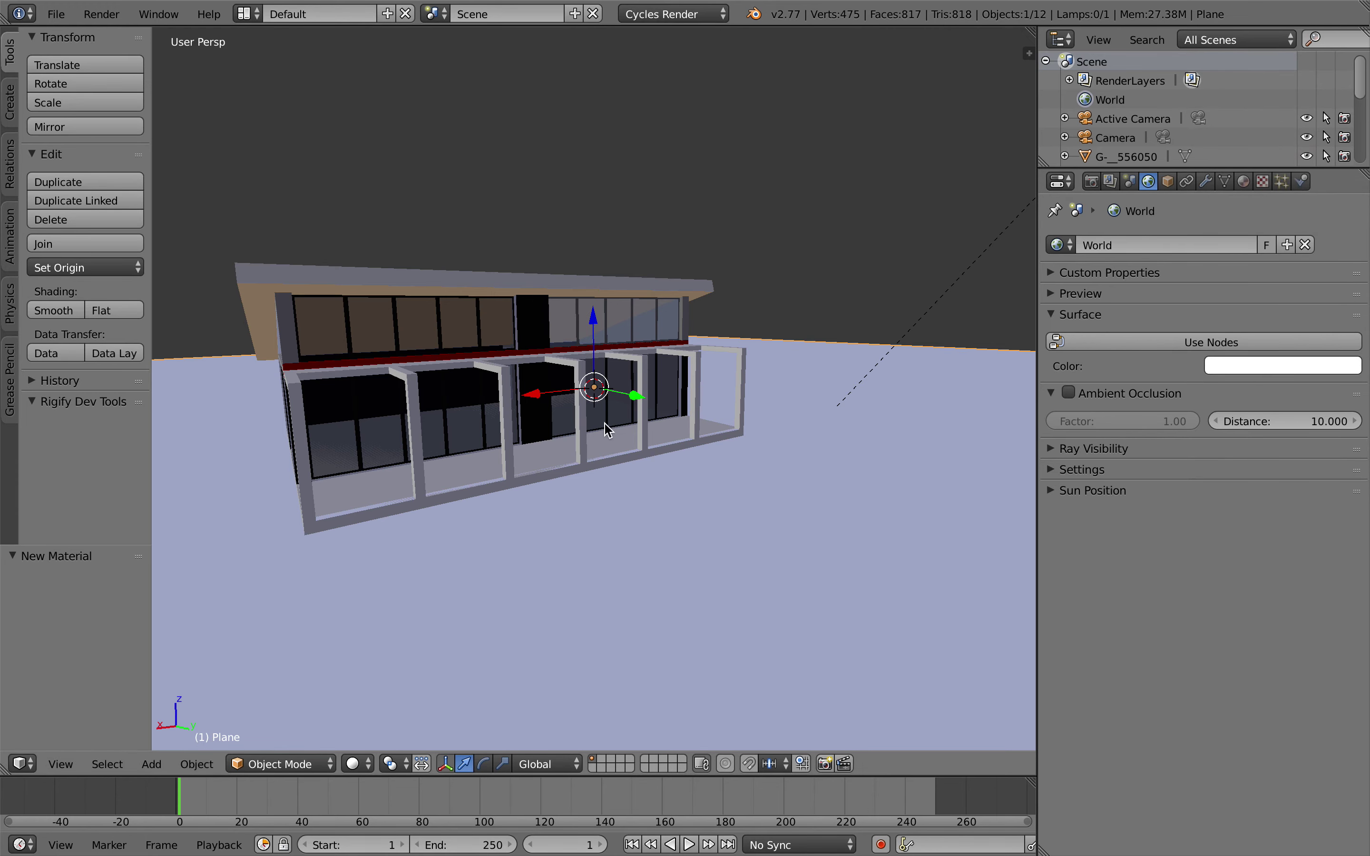
pyautogui.moveTo(605, 423); pyautogui.dragTo(634, 459, button='middle')
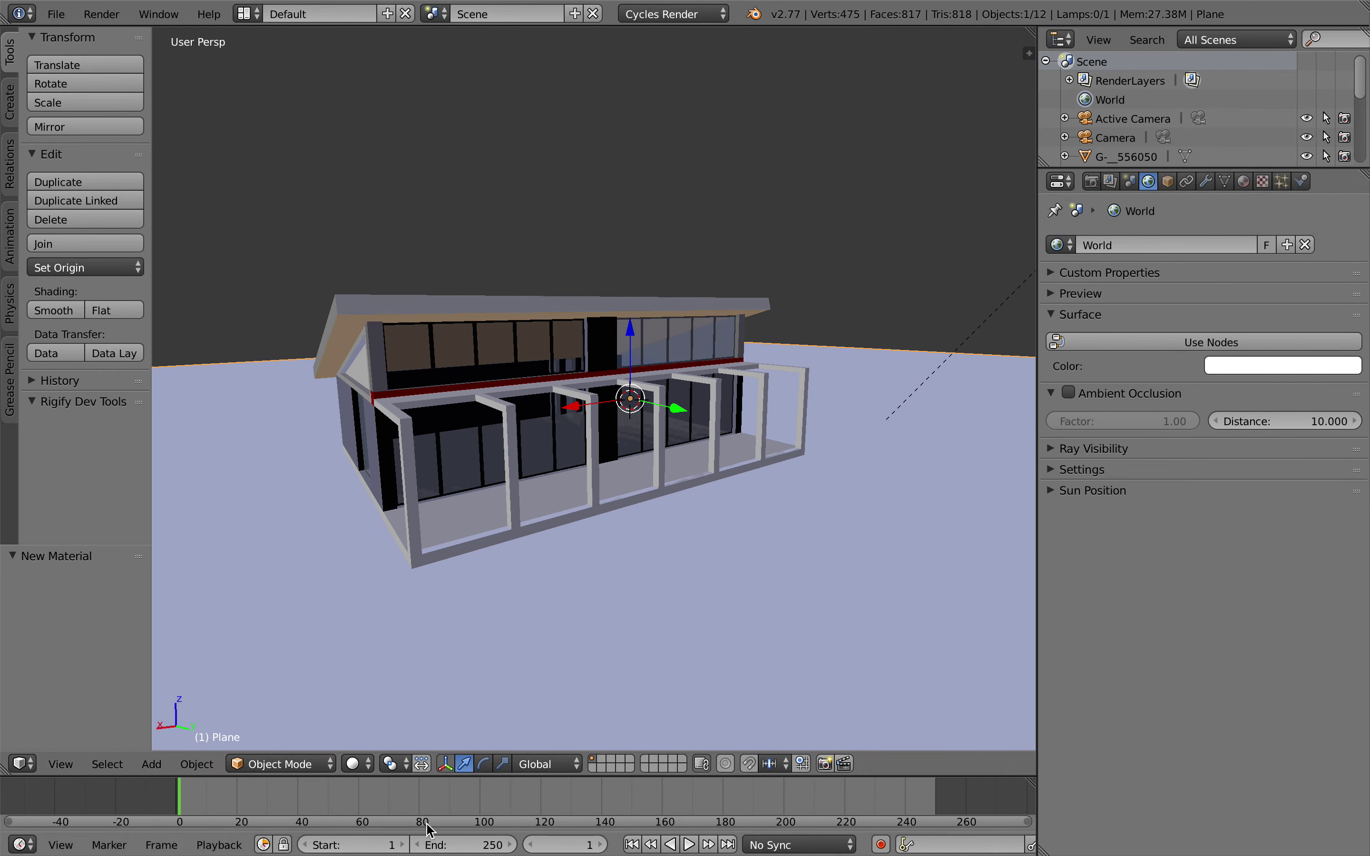
# Preview the pavilion in Rendered shading from its ends, roof and glazed side, then return to Solid.
pyautogui.click(366, 765)
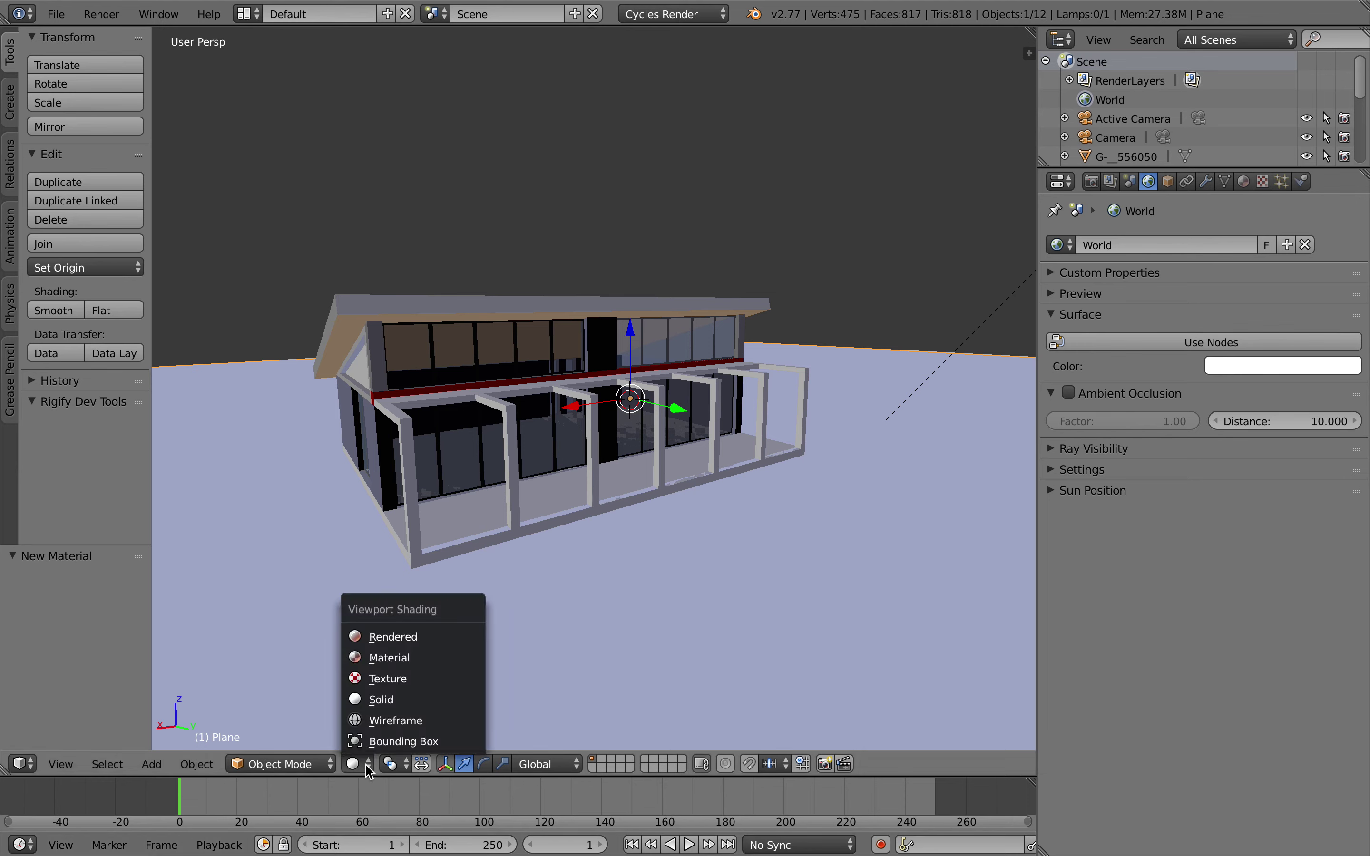
pyautogui.click(400, 642)
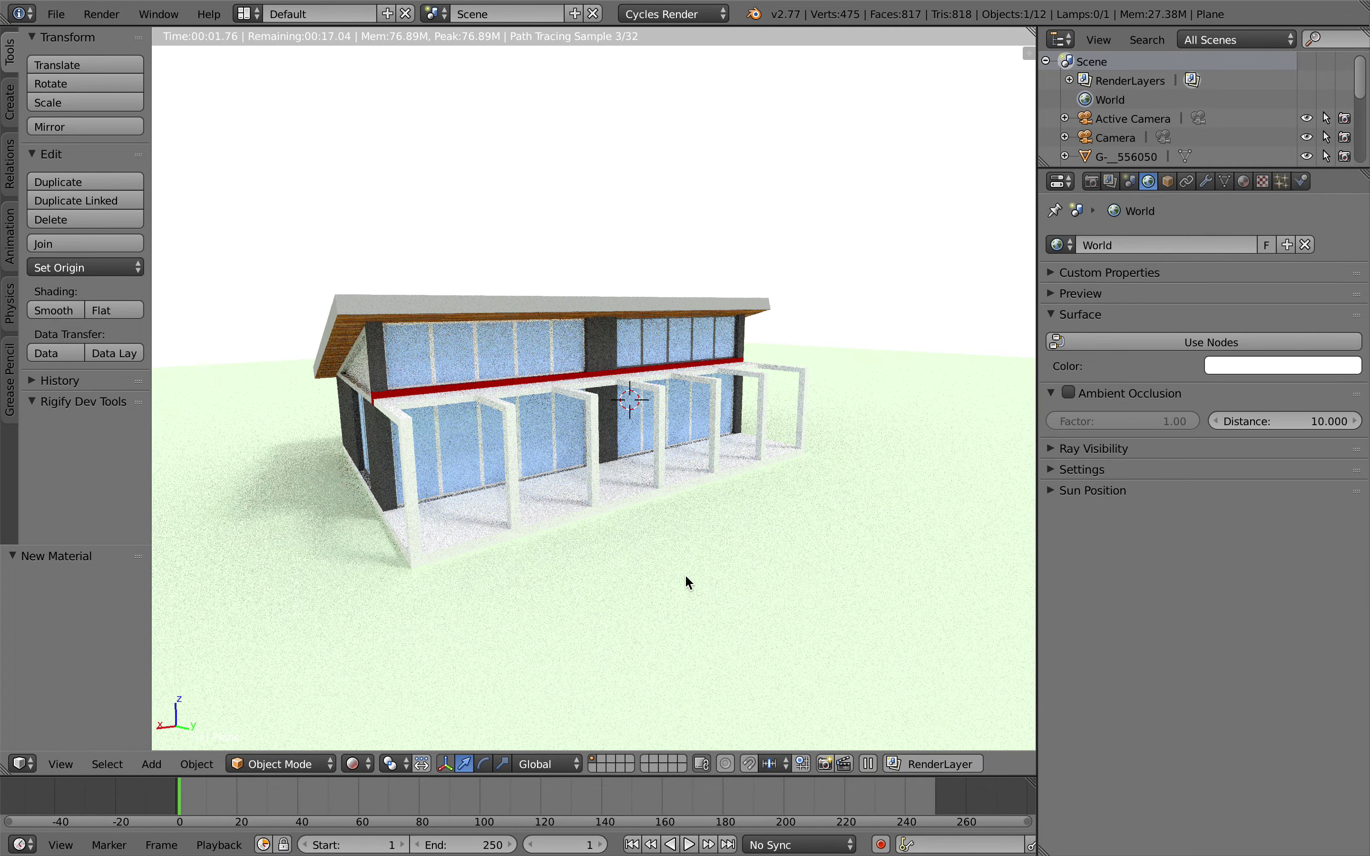
pyautogui.moveTo(712, 564)
pyautogui.mouseDown(button='middle')
pyautogui.moveTo(587, 549)
pyautogui.moveTo(775, 573)
pyautogui.moveTo(808, 529)
pyautogui.moveTo(748, 533)
pyautogui.moveTo(750, 562)
pyautogui.moveTo(809, 540)
pyautogui.moveTo(789, 559)
pyautogui.mouseUp(button='middle')
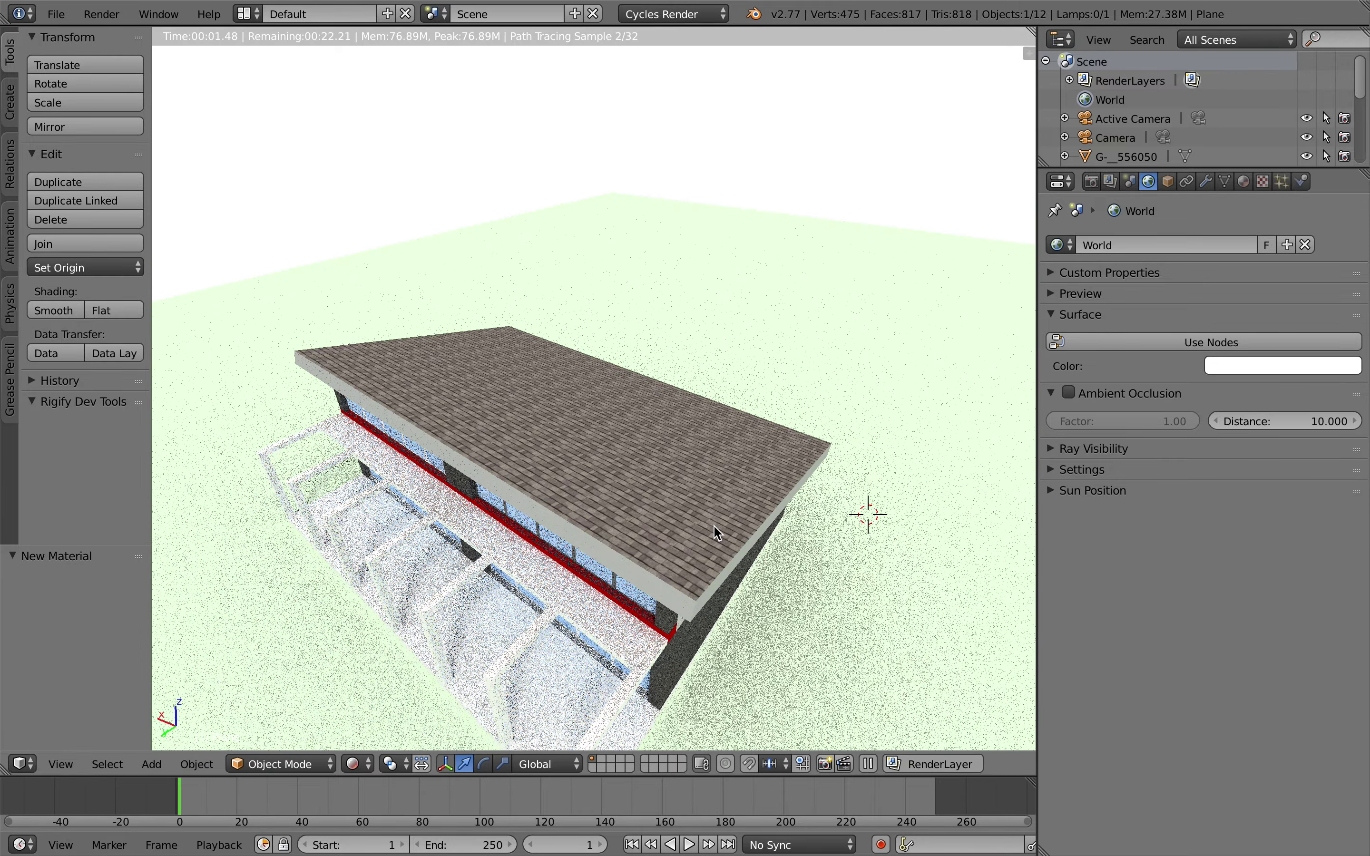
pyautogui.moveTo(687, 523)
pyautogui.mouseDown(button='middle')
pyautogui.moveTo(711, 533)
pyautogui.moveTo(658, 543)
pyautogui.mouseUp(button='middle')
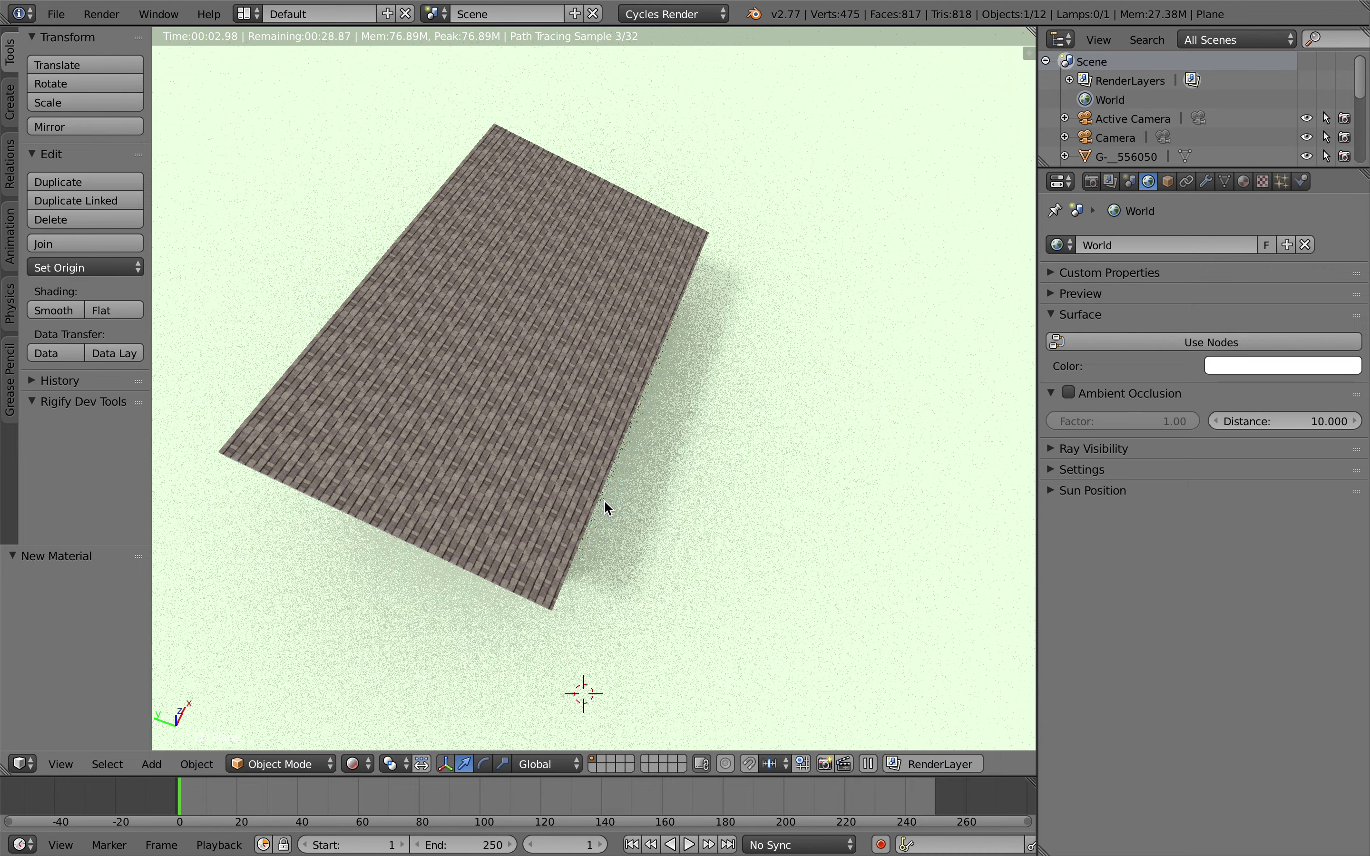
pyautogui.moveTo(604, 500)
pyautogui.mouseDown(button='middle')
pyautogui.moveTo(631, 496)
pyautogui.moveTo(660, 459)
pyautogui.moveTo(726, 463)
pyautogui.moveTo(703, 474)
pyautogui.mouseUp(button='middle')
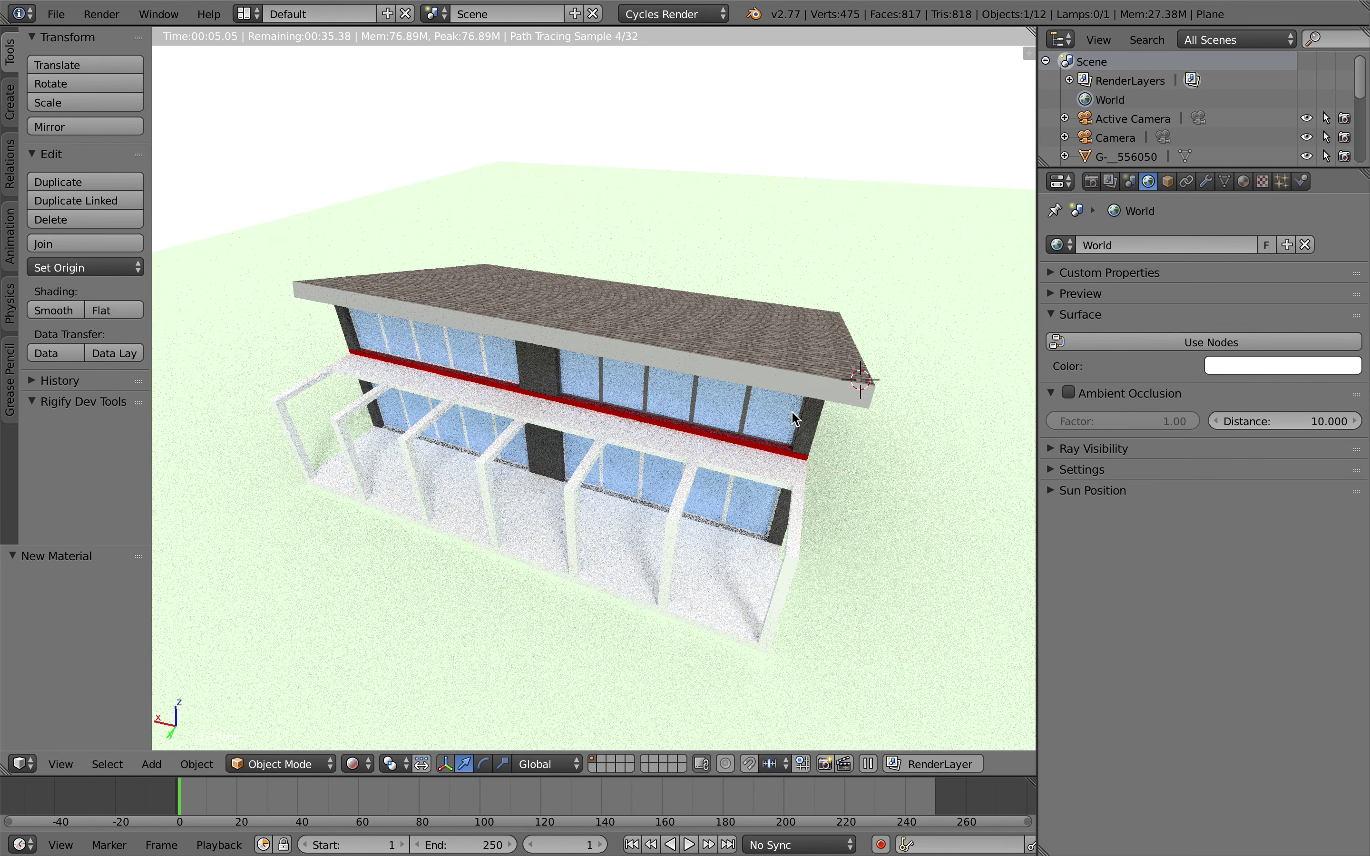
pyautogui.click(356, 764)
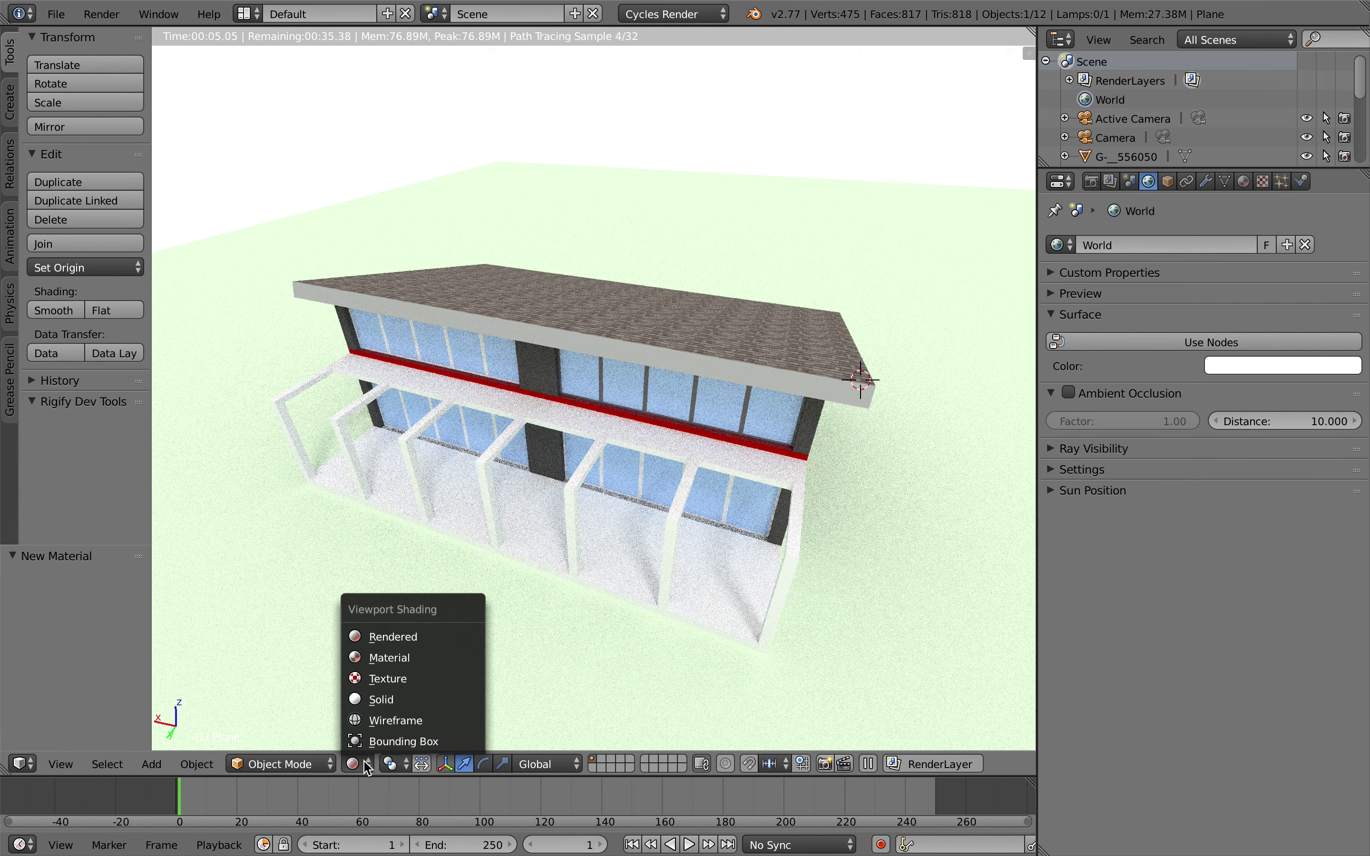
pyautogui.click(376, 699)
# Select the building and switch Translucent_Glass_Blue's surface from Diffuse BSDF to Glass BSDF.
pyautogui.rightClick(772, 425)
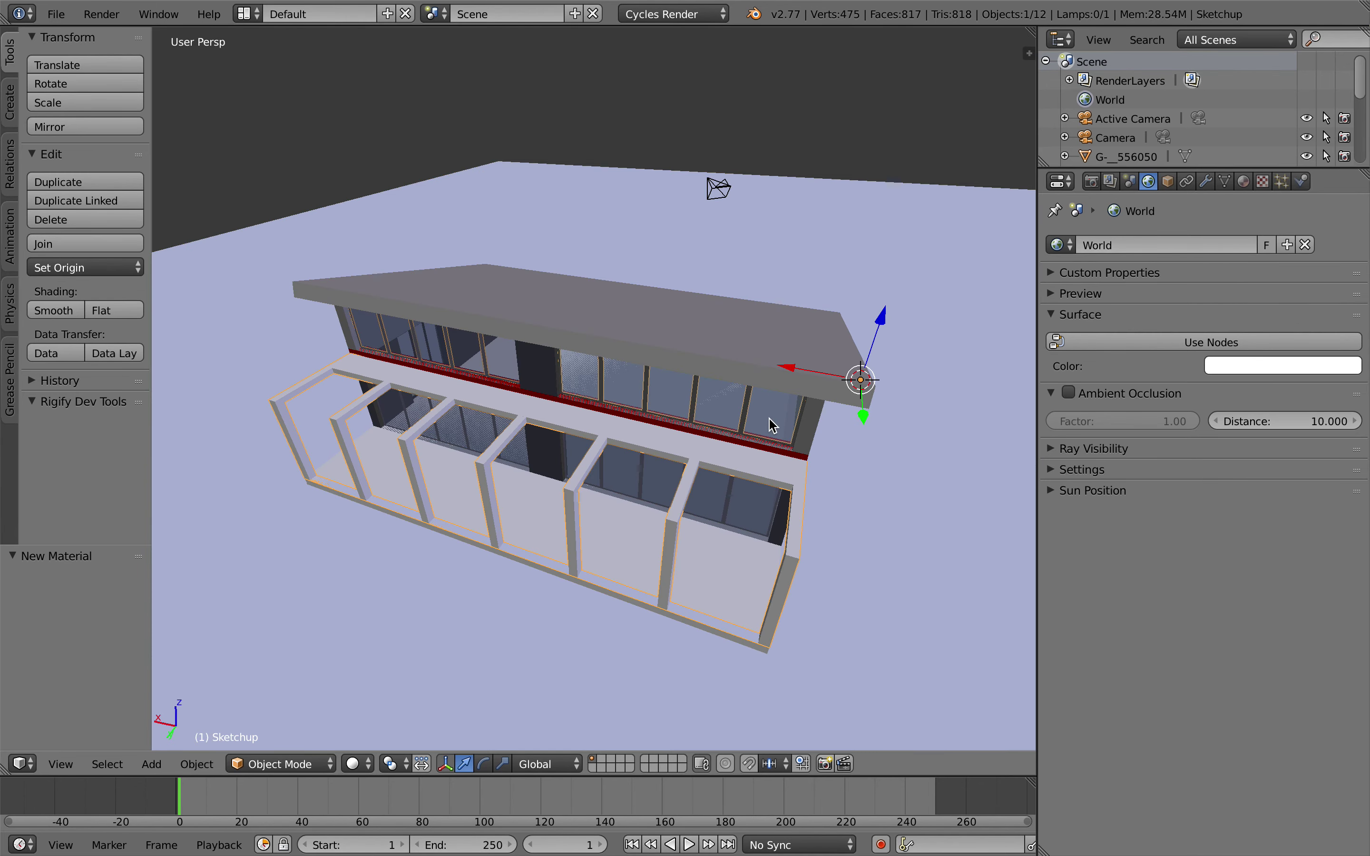
pyautogui.click(1244, 184)
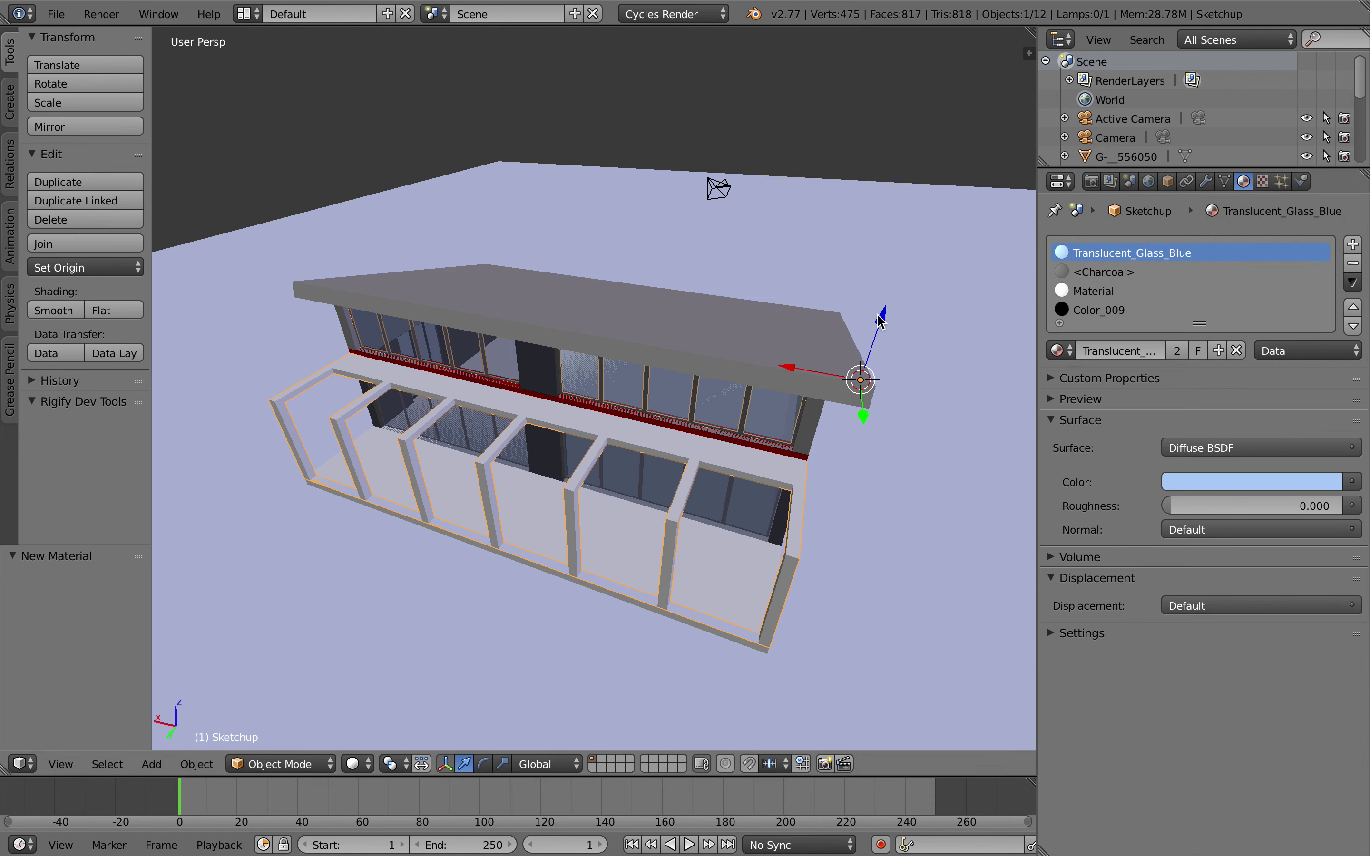
pyautogui.click(1188, 450)
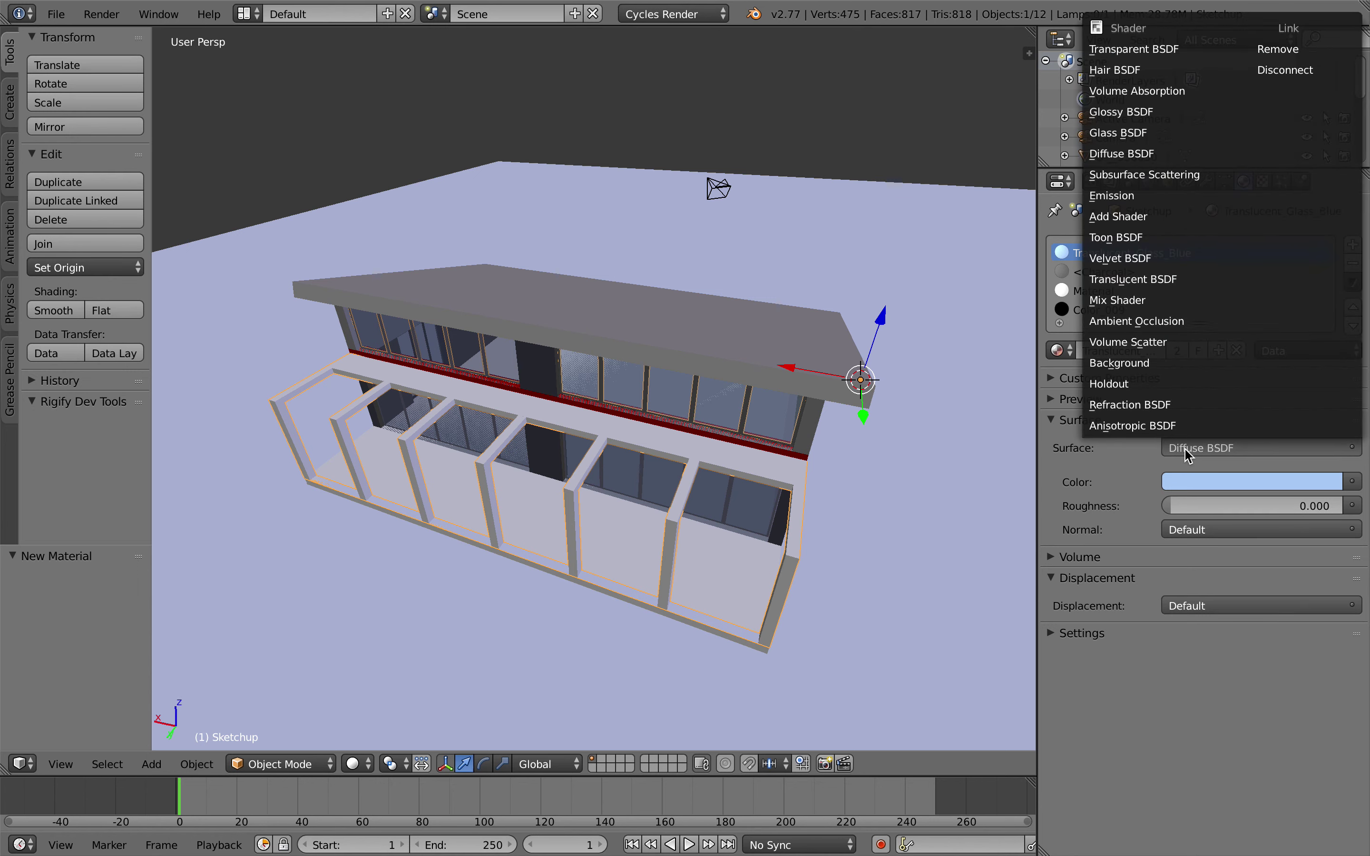
pyautogui.click(1128, 136)
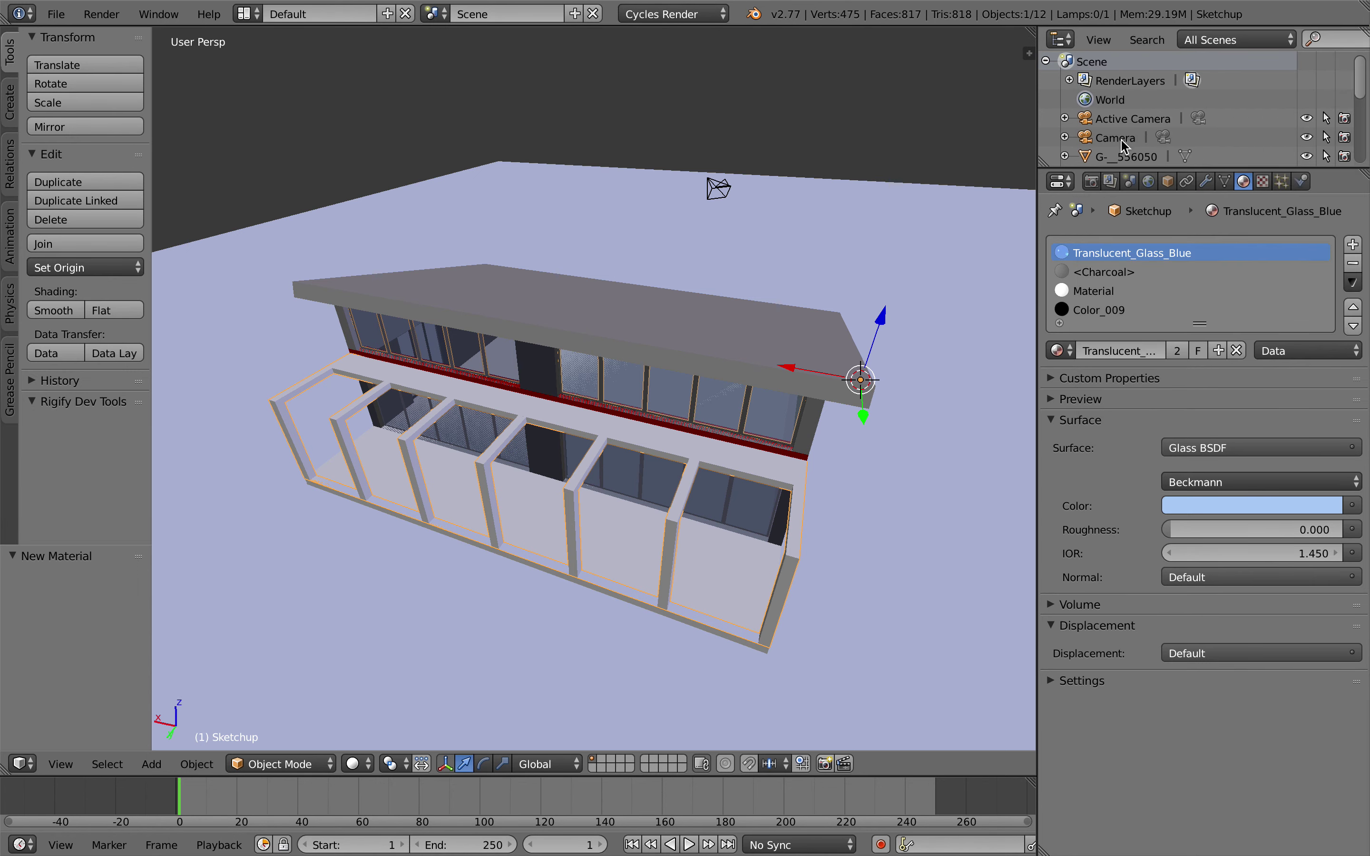
pyautogui.moveTo(420, 649); pyautogui.dragTo(360, 673, button='middle')
pyautogui.click(356, 763)
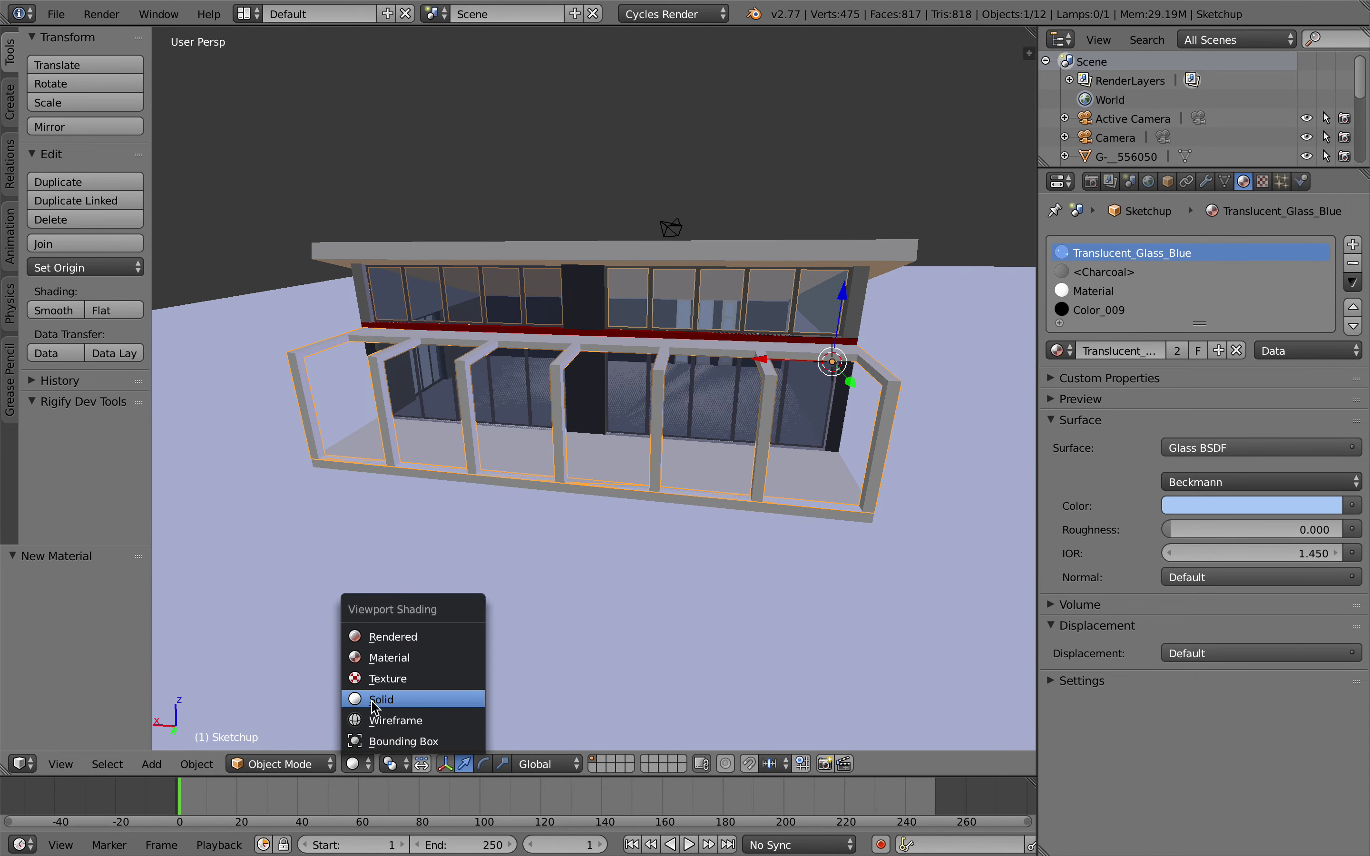
# Switch the viewport to Rendered shading and enable Use Nodes for the World surface.
pyautogui.click(373, 707)
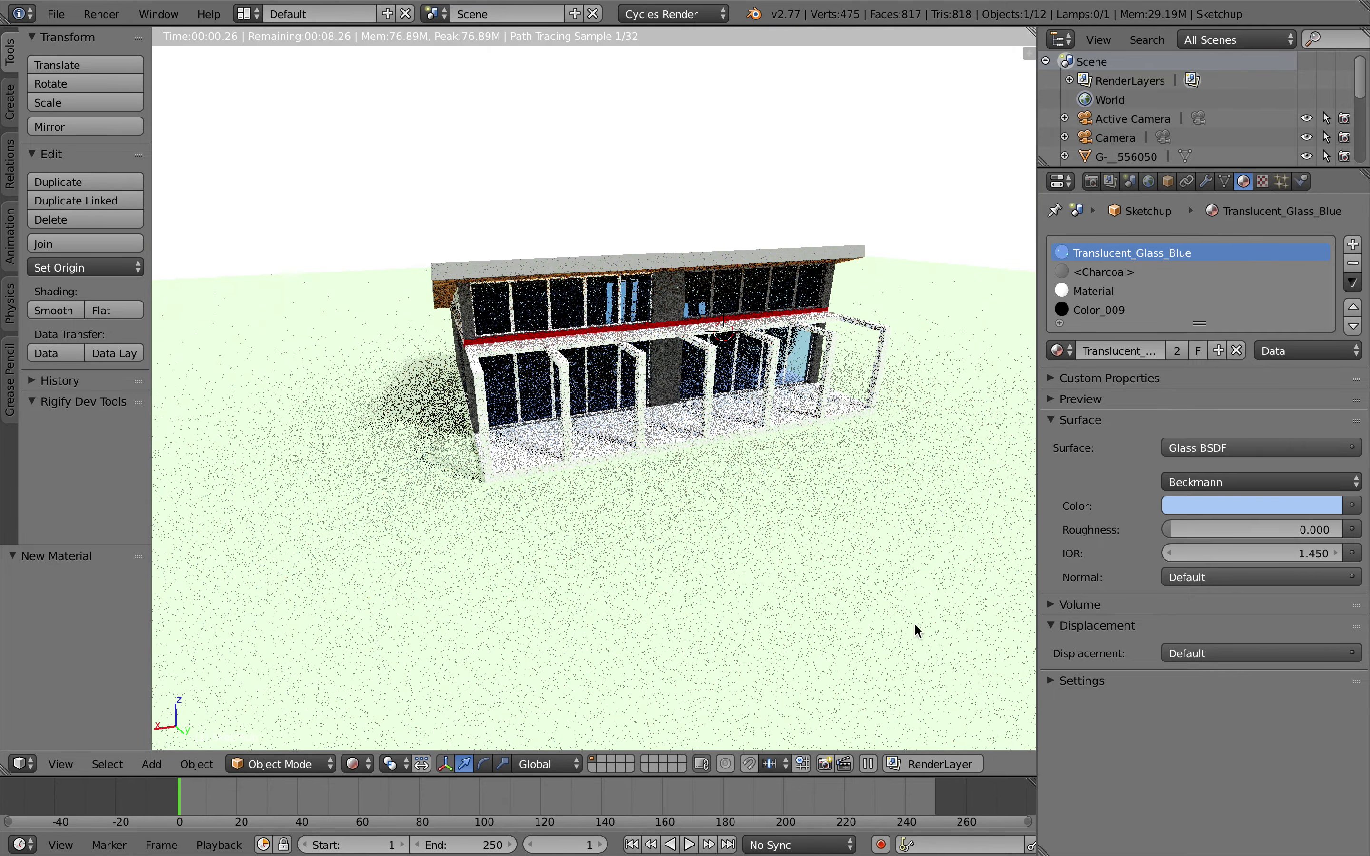
pyautogui.click(1150, 183)
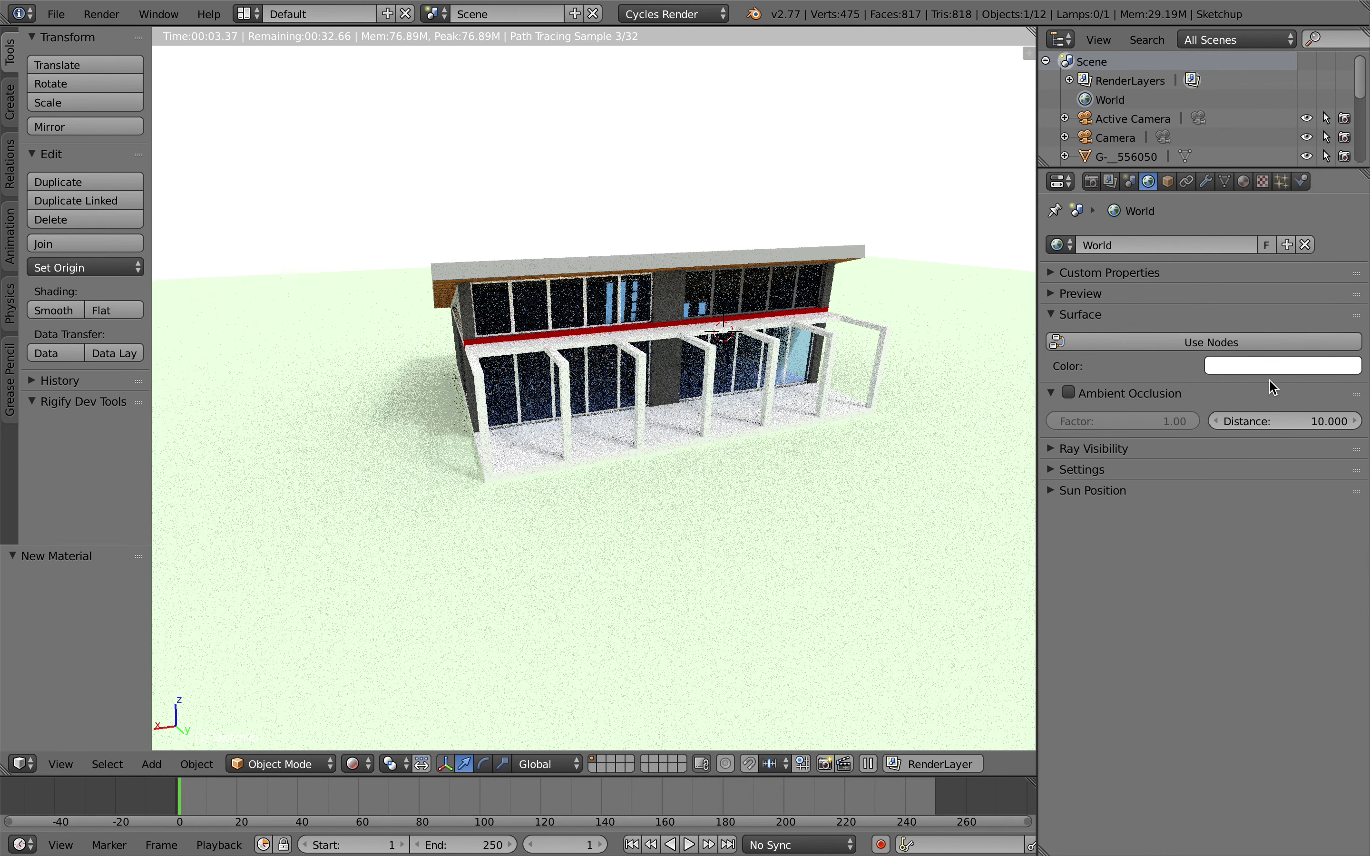
pyautogui.click(1222, 342)
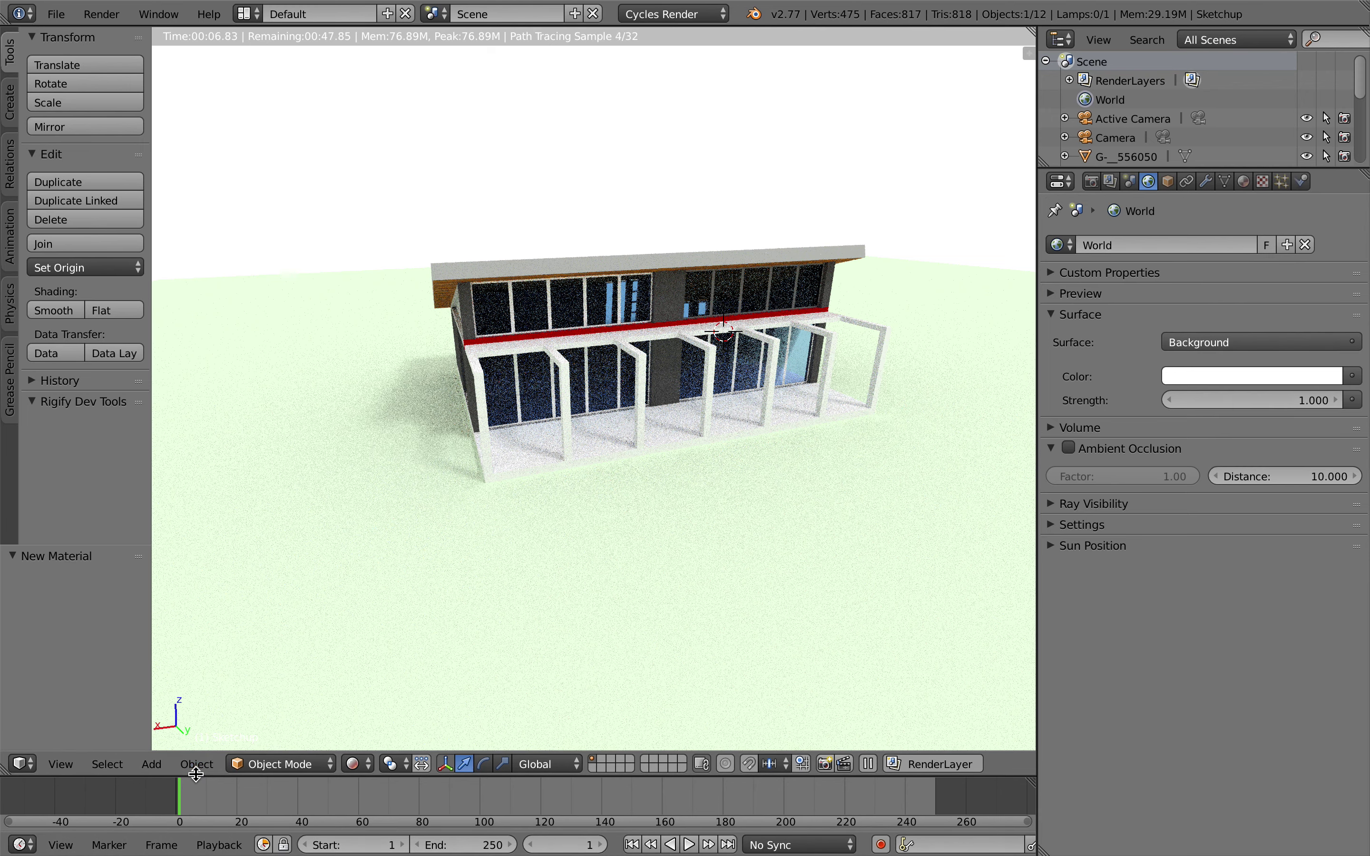
# Enlarge the timeline area into a World Node Editor, zoomed and centred on the Background and World Output nodes.
pyautogui.moveTo(196, 777); pyautogui.dragTo(250, 442)
pyautogui.click(24, 844)
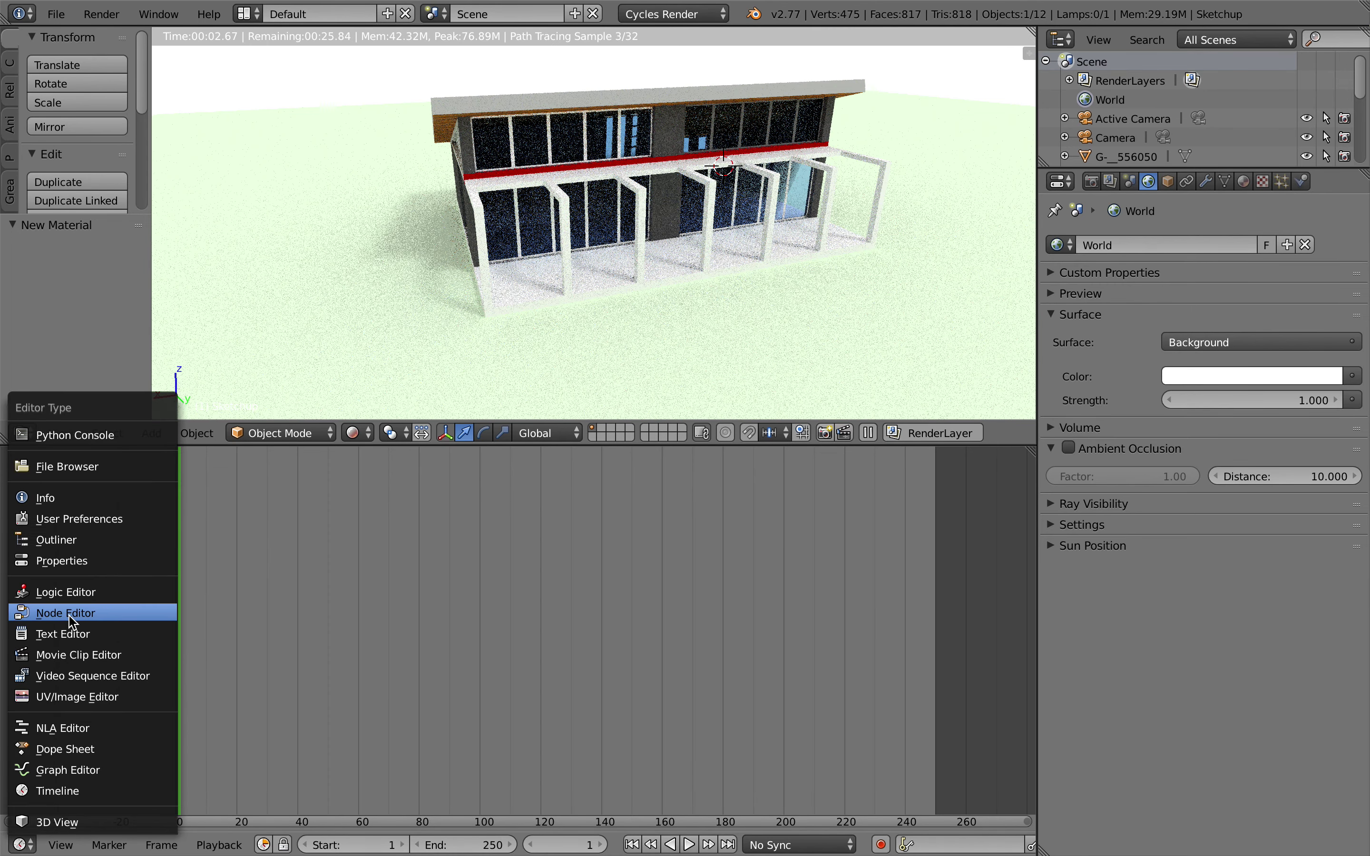
pyautogui.click(107, 613)
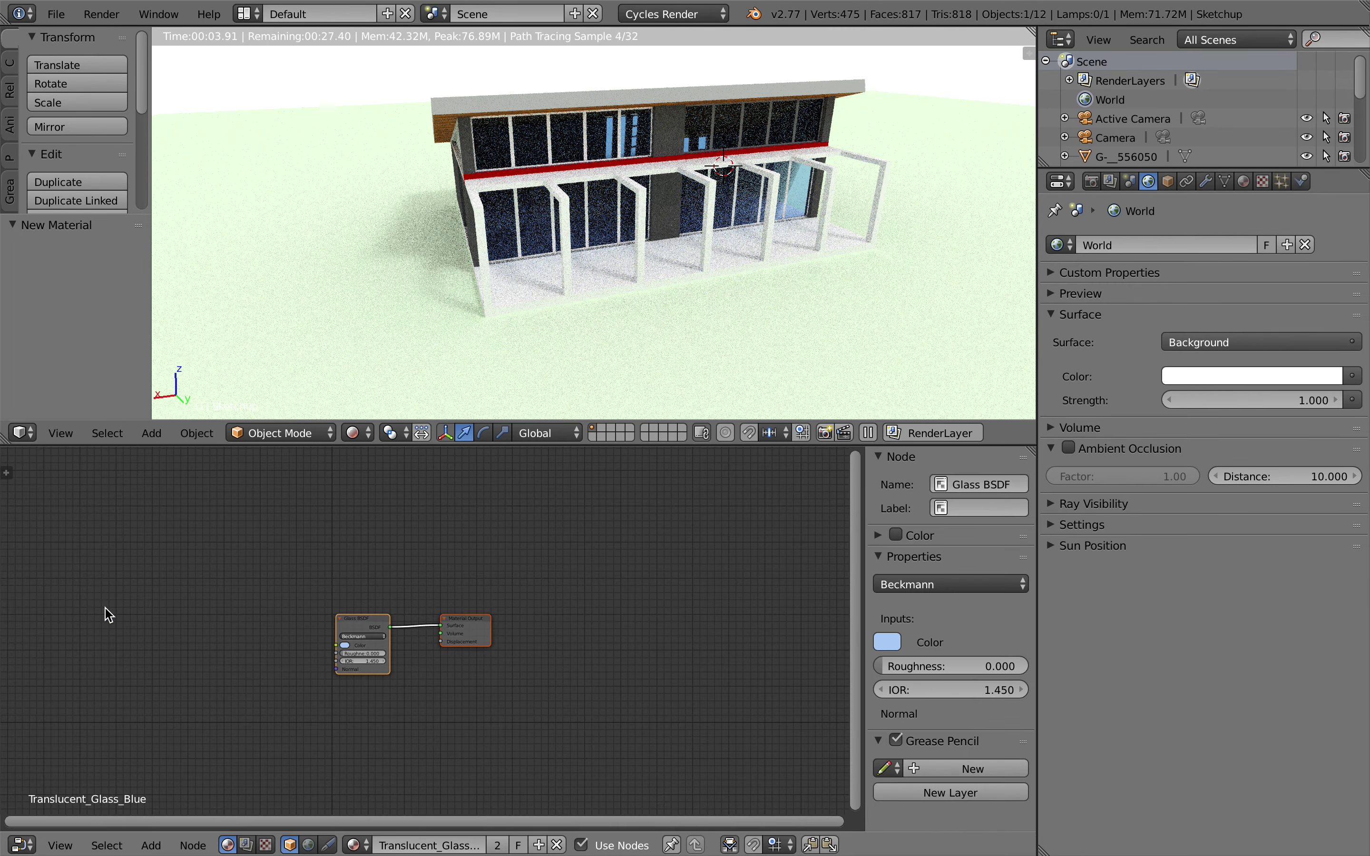
pyautogui.click(309, 846)
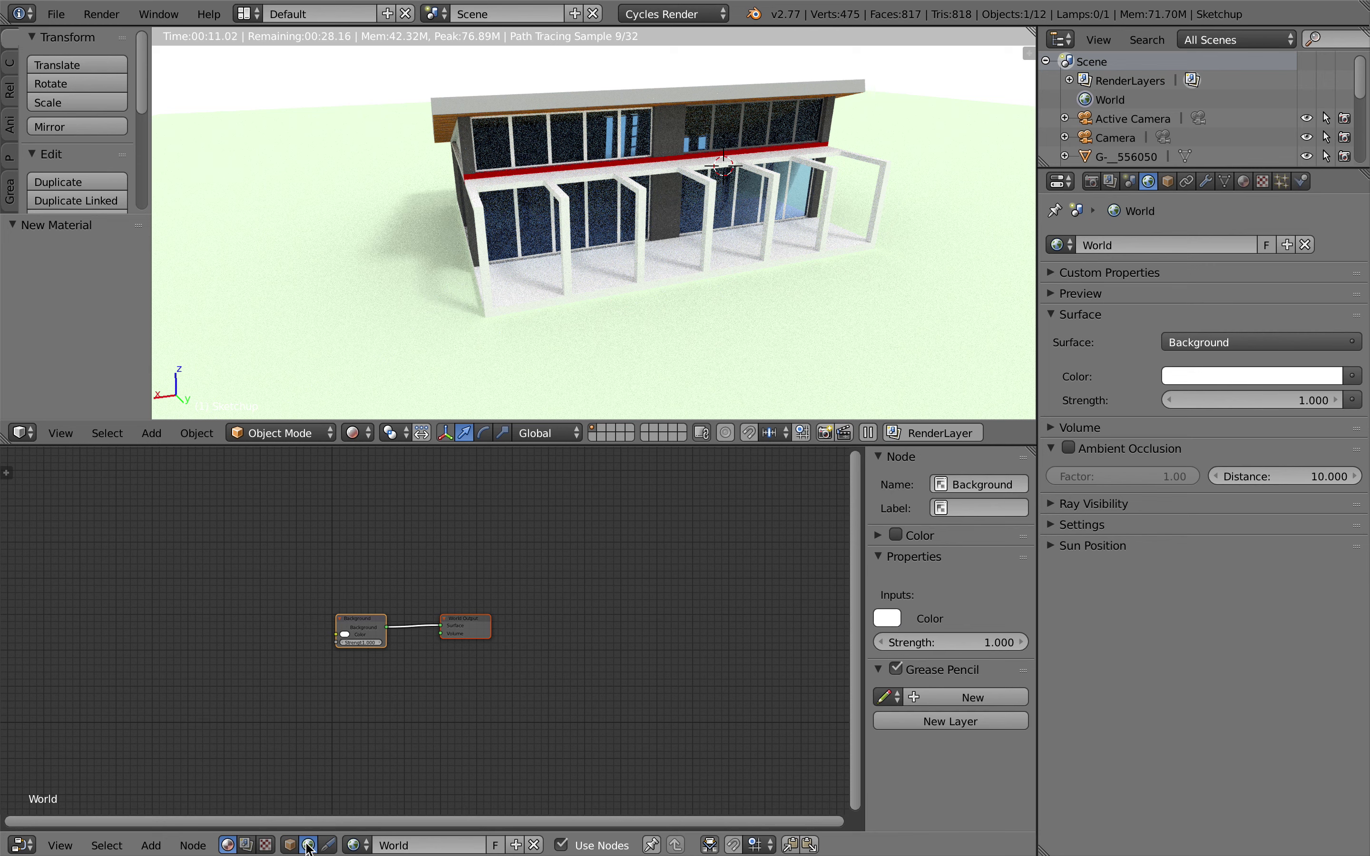
pyautogui.scroll(5, 264, 674)
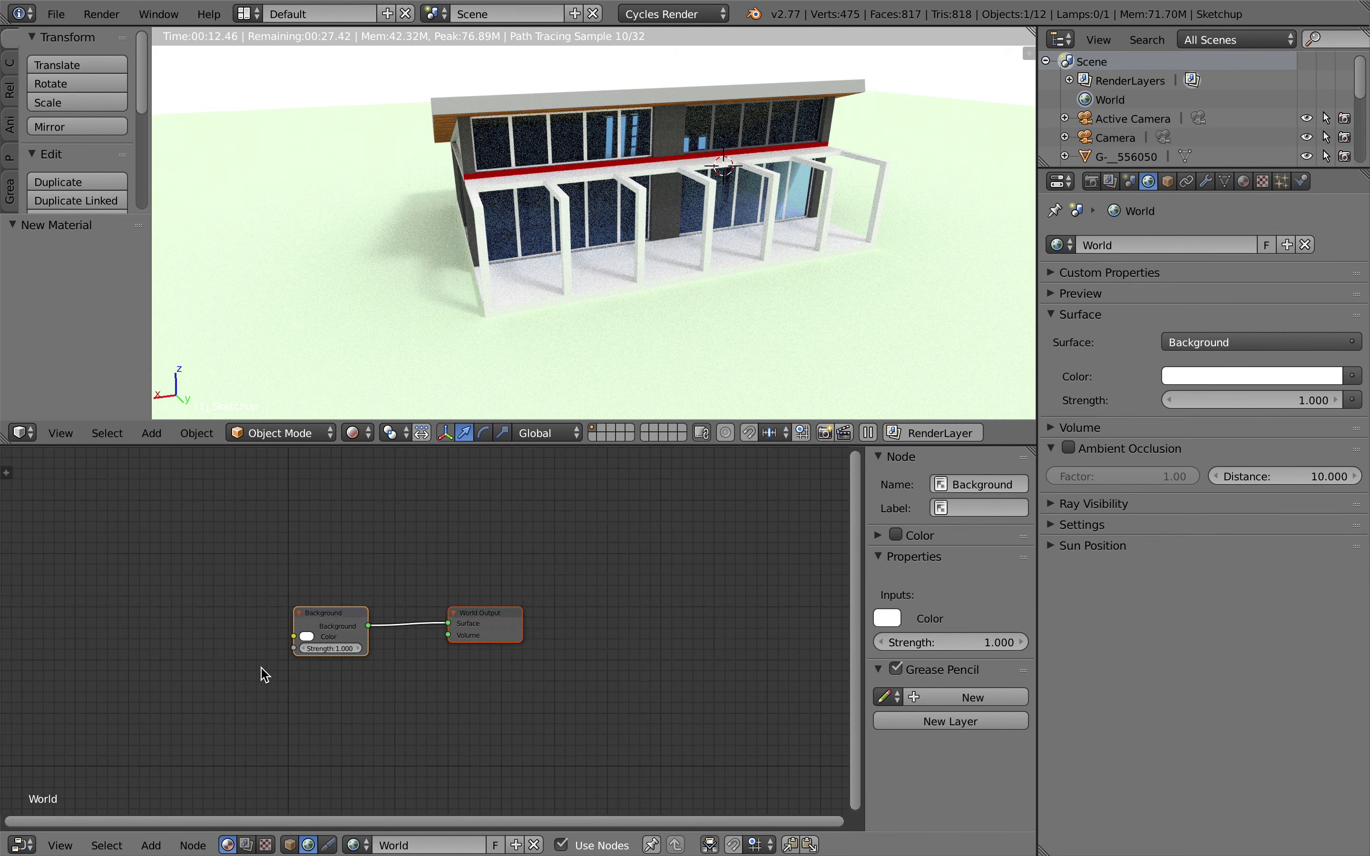
pyautogui.moveTo(291, 691); pyautogui.dragTo(450, 642, button='middle')
pyautogui.scroll(1, 450, 642)
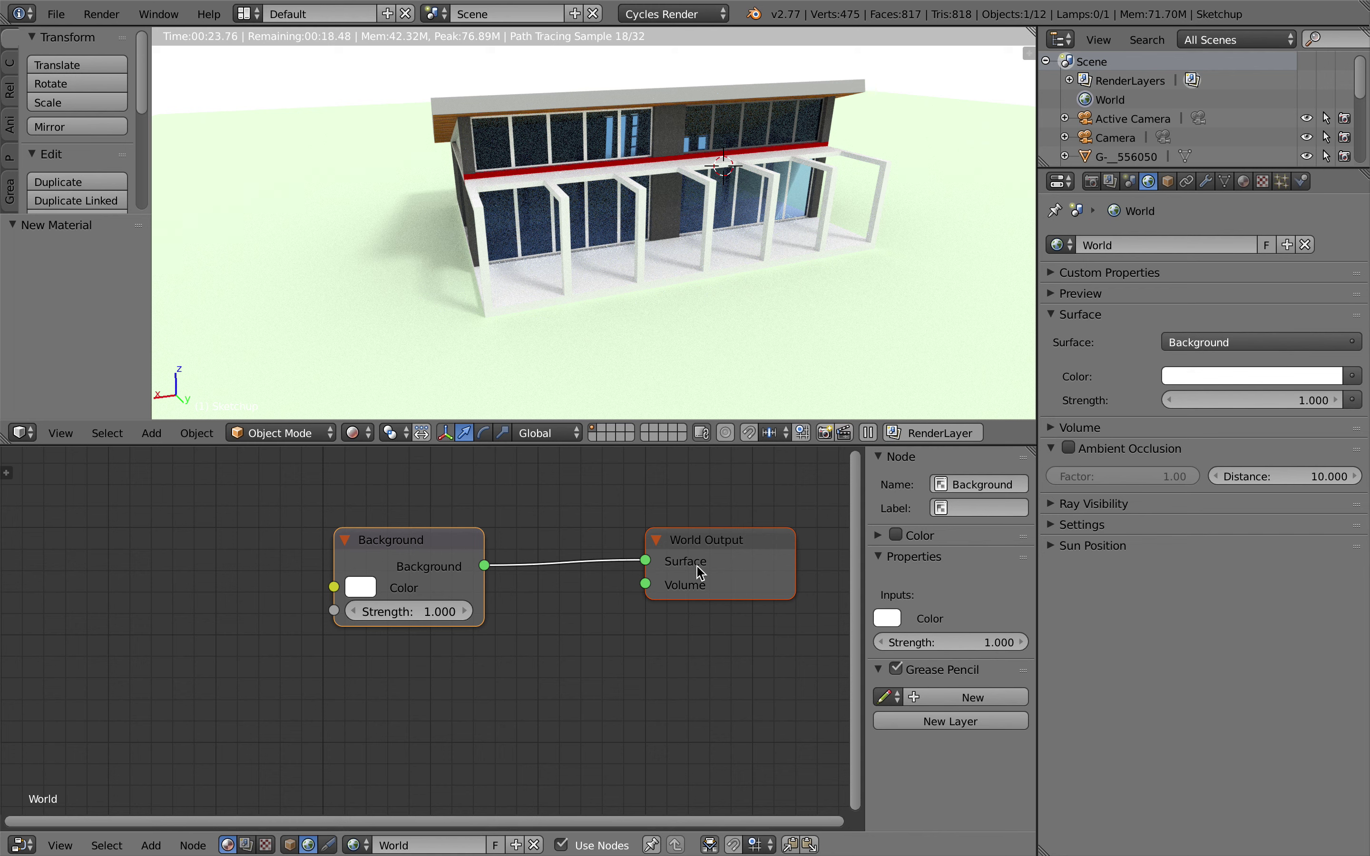
pyautogui.click(150, 845)
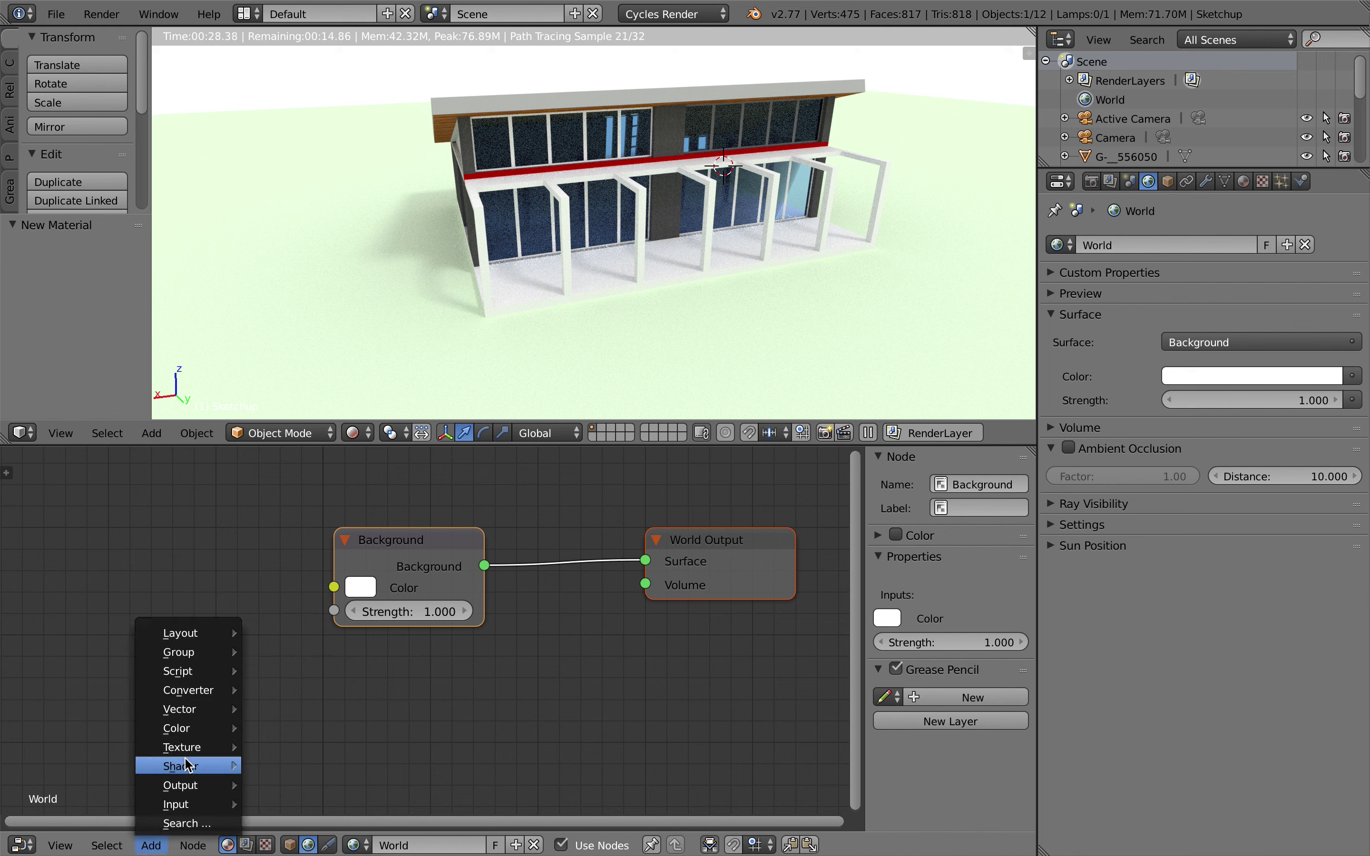
# Add an Environment Texture node left of Background, link Color to Color, and open its image browser.
pyautogui.moveTo(242, 743)
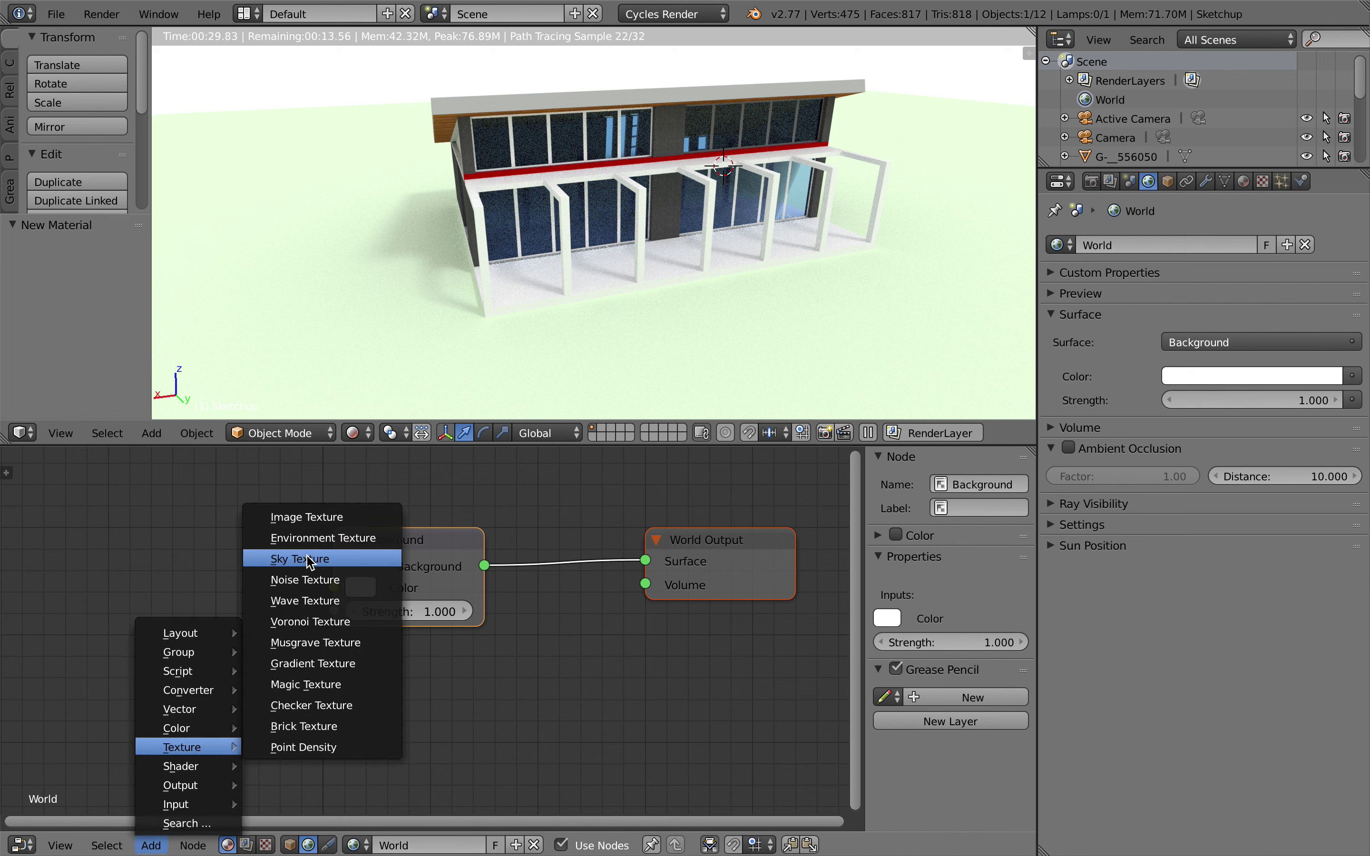
pyautogui.click(314, 538)
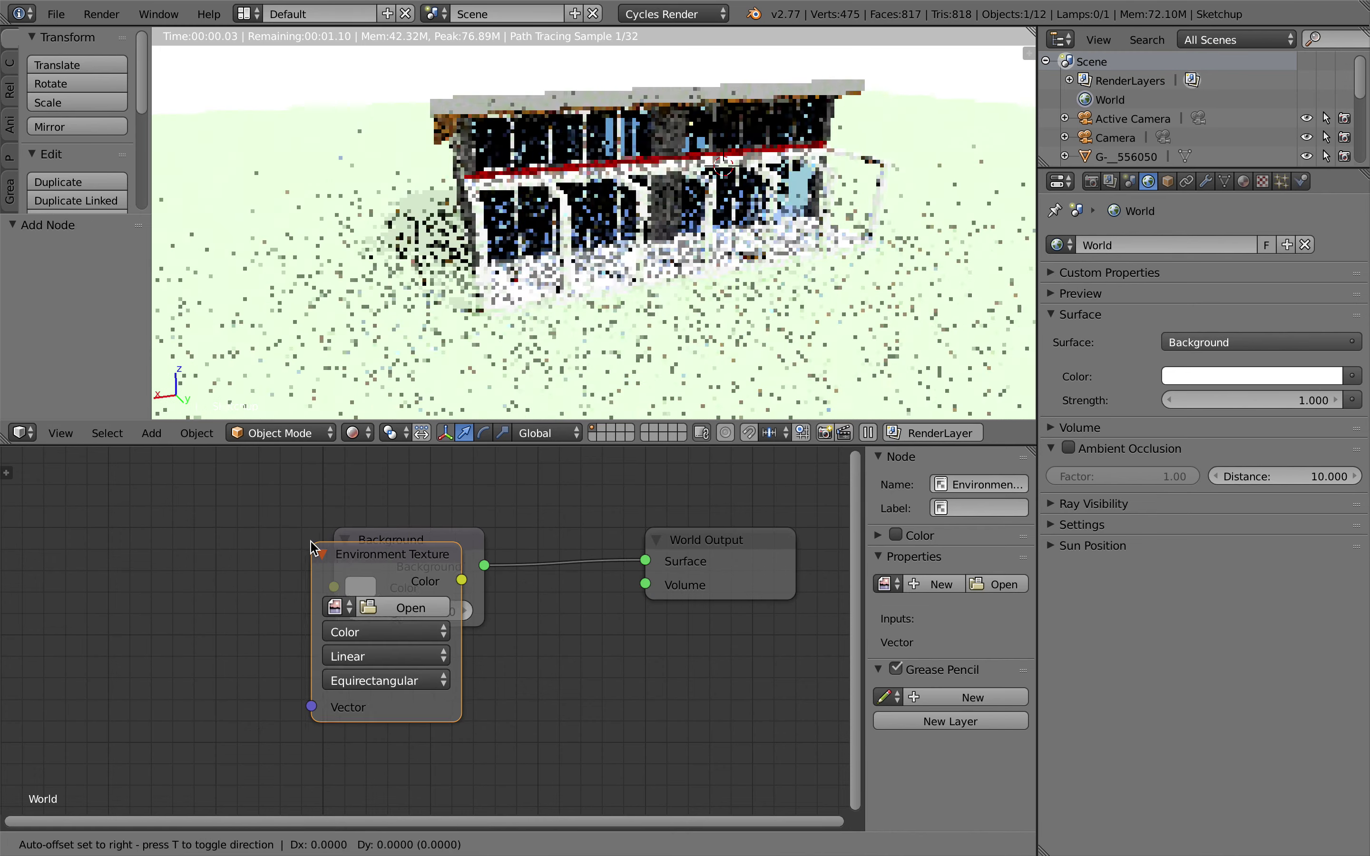
pyautogui.click(111, 541)
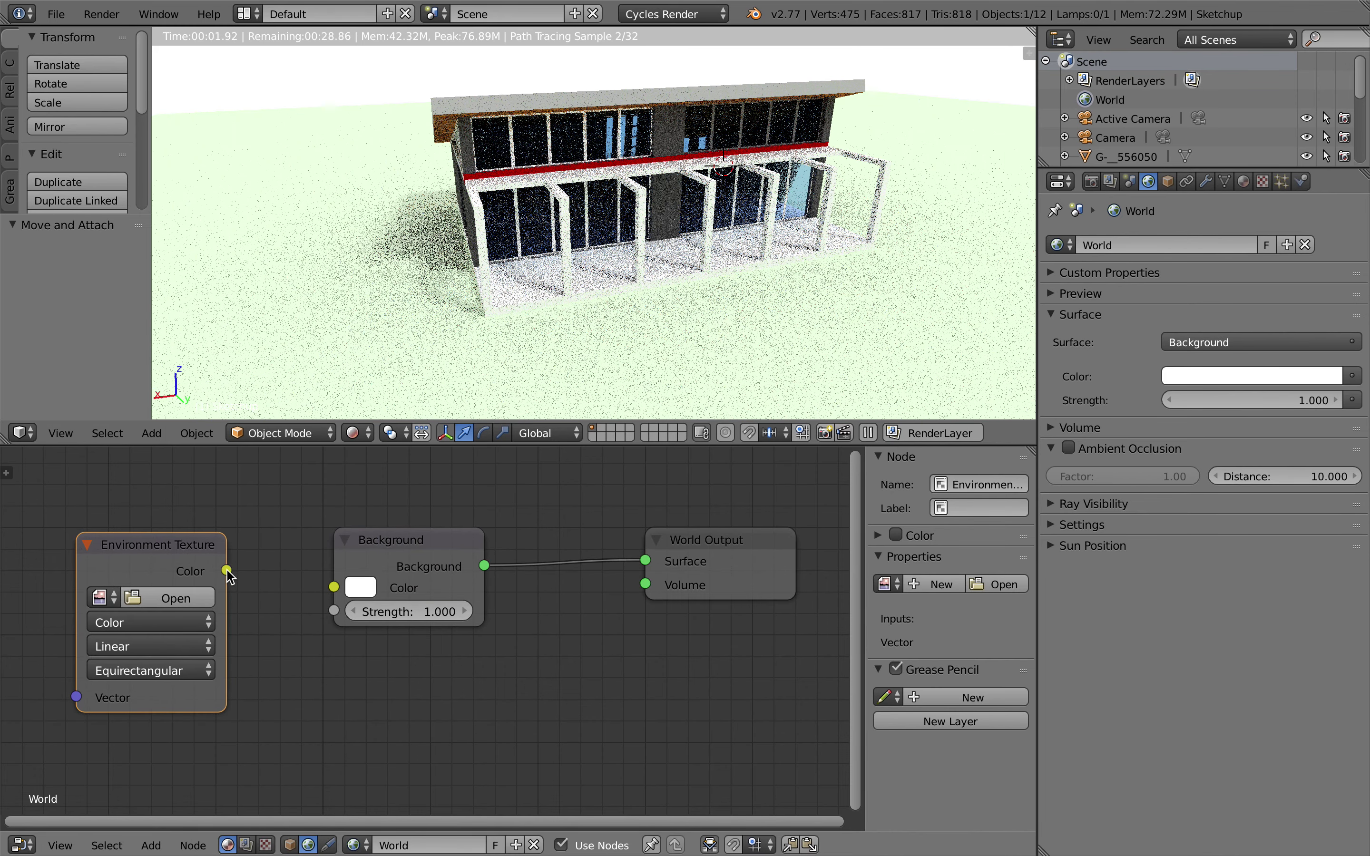
pyautogui.moveTo(227, 570); pyautogui.dragTo(335, 588)
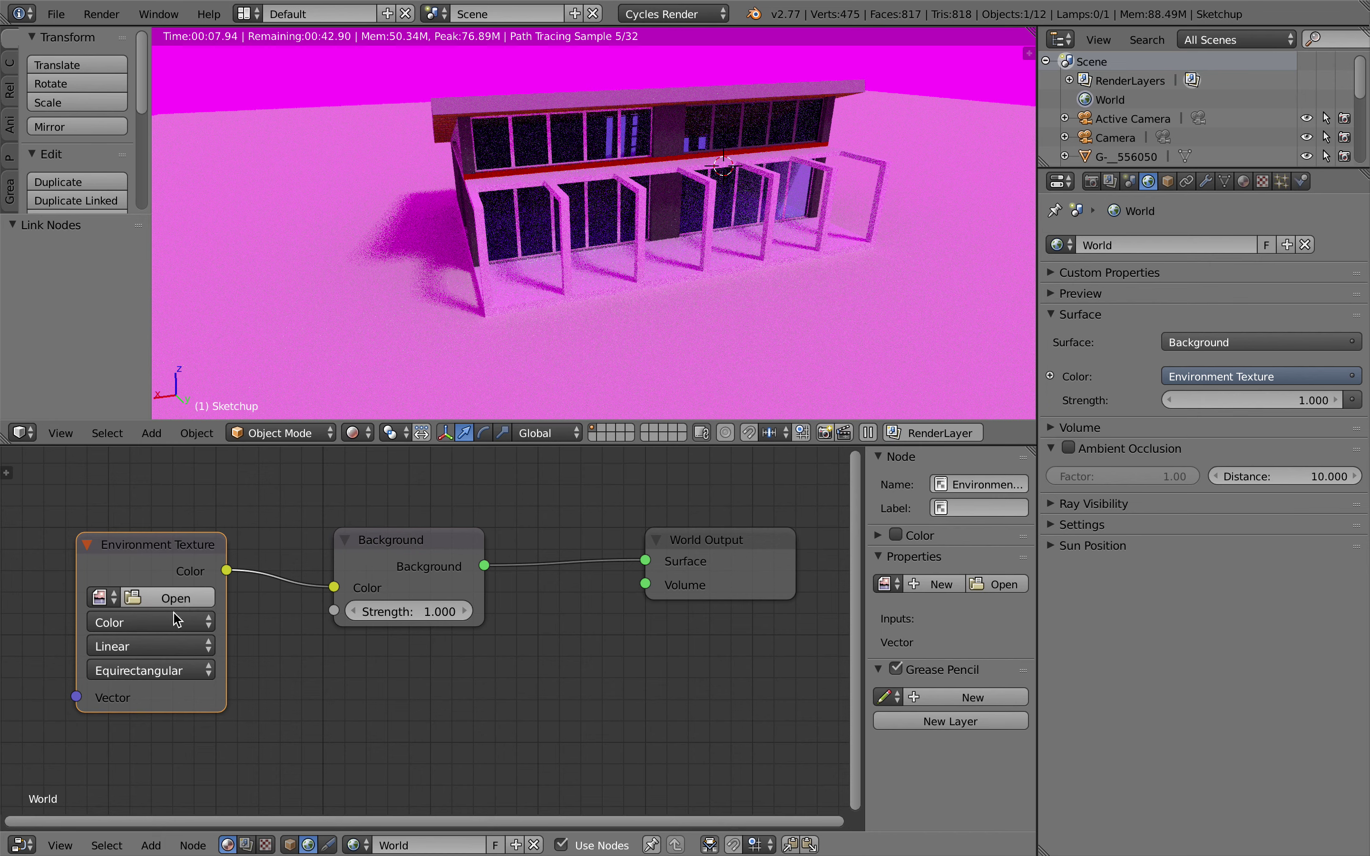
pyautogui.click(158, 599)
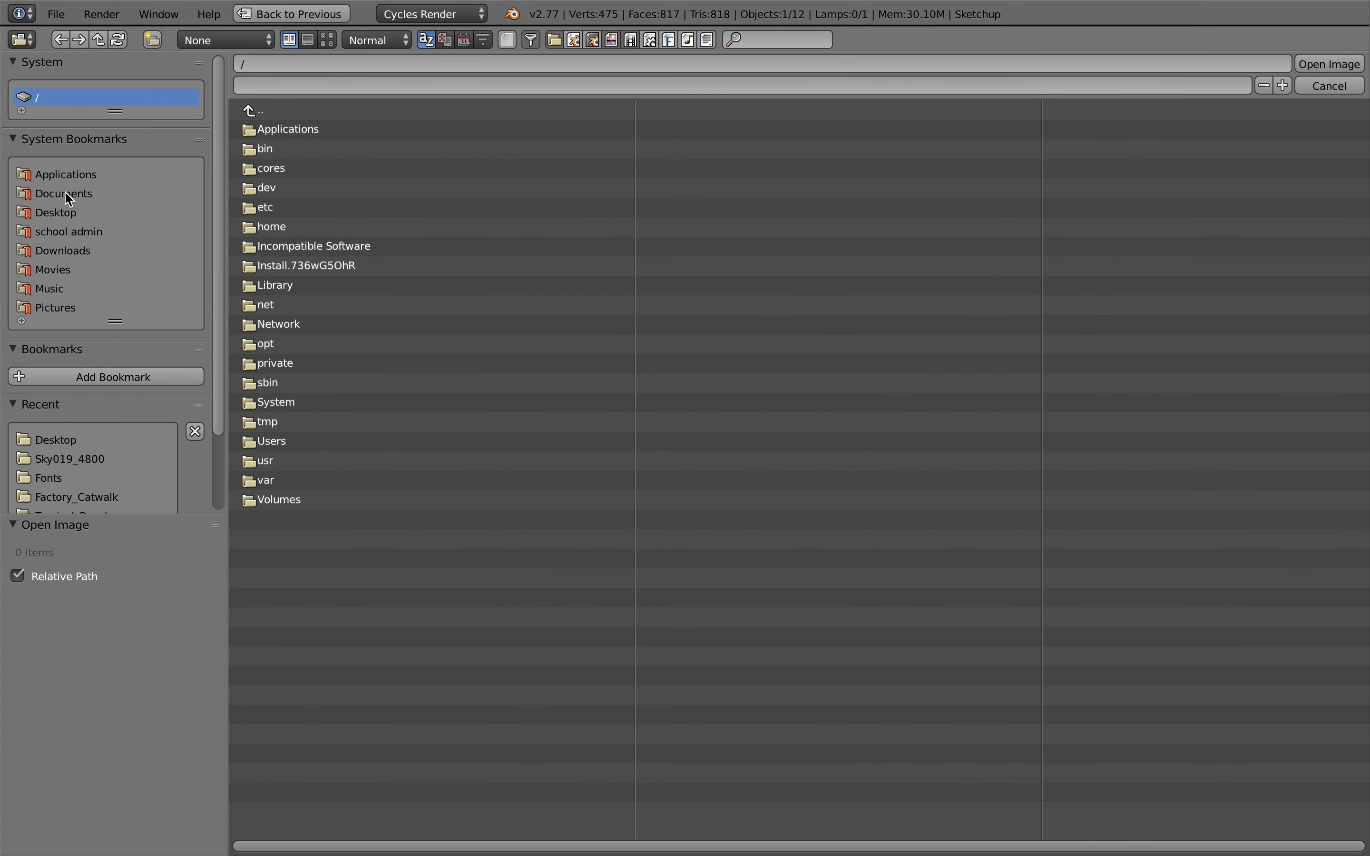
# Load Desktop/Sky019/Sky019_4800/Sky019.hdr as the Environment Texture image.
pyautogui.click(59, 213)
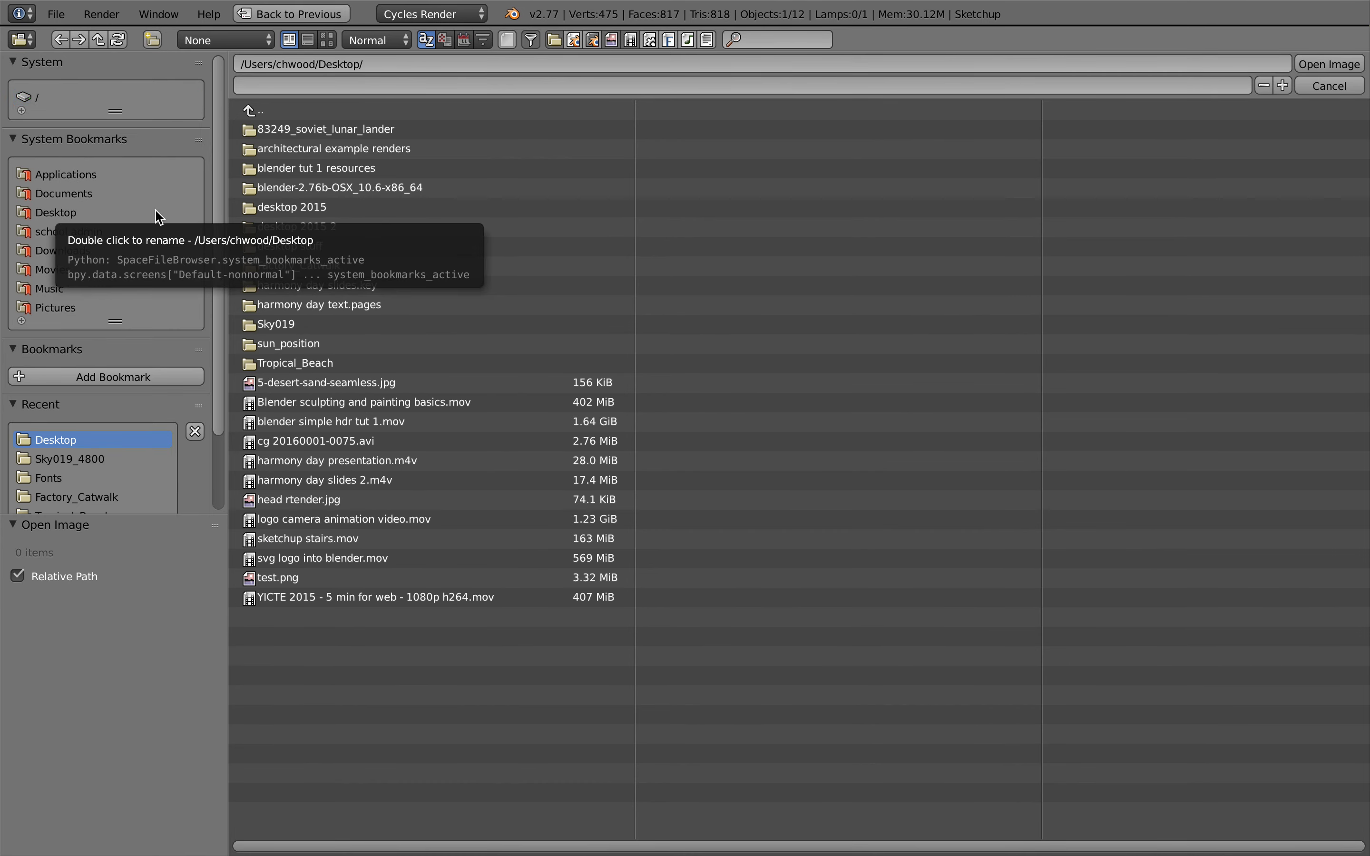
pyautogui.click(285, 328)
pyautogui.click(292, 155)
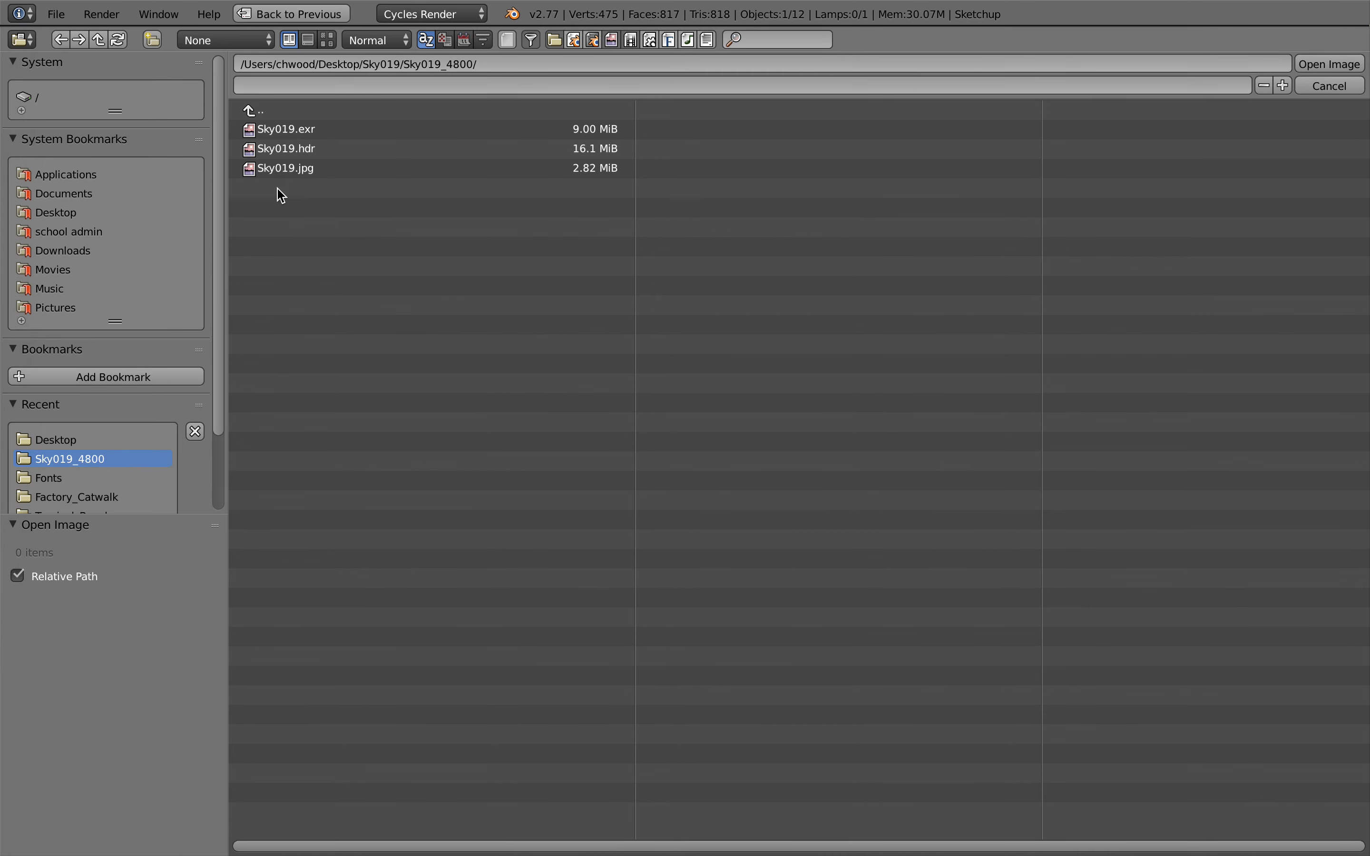
pyautogui.click(298, 148)
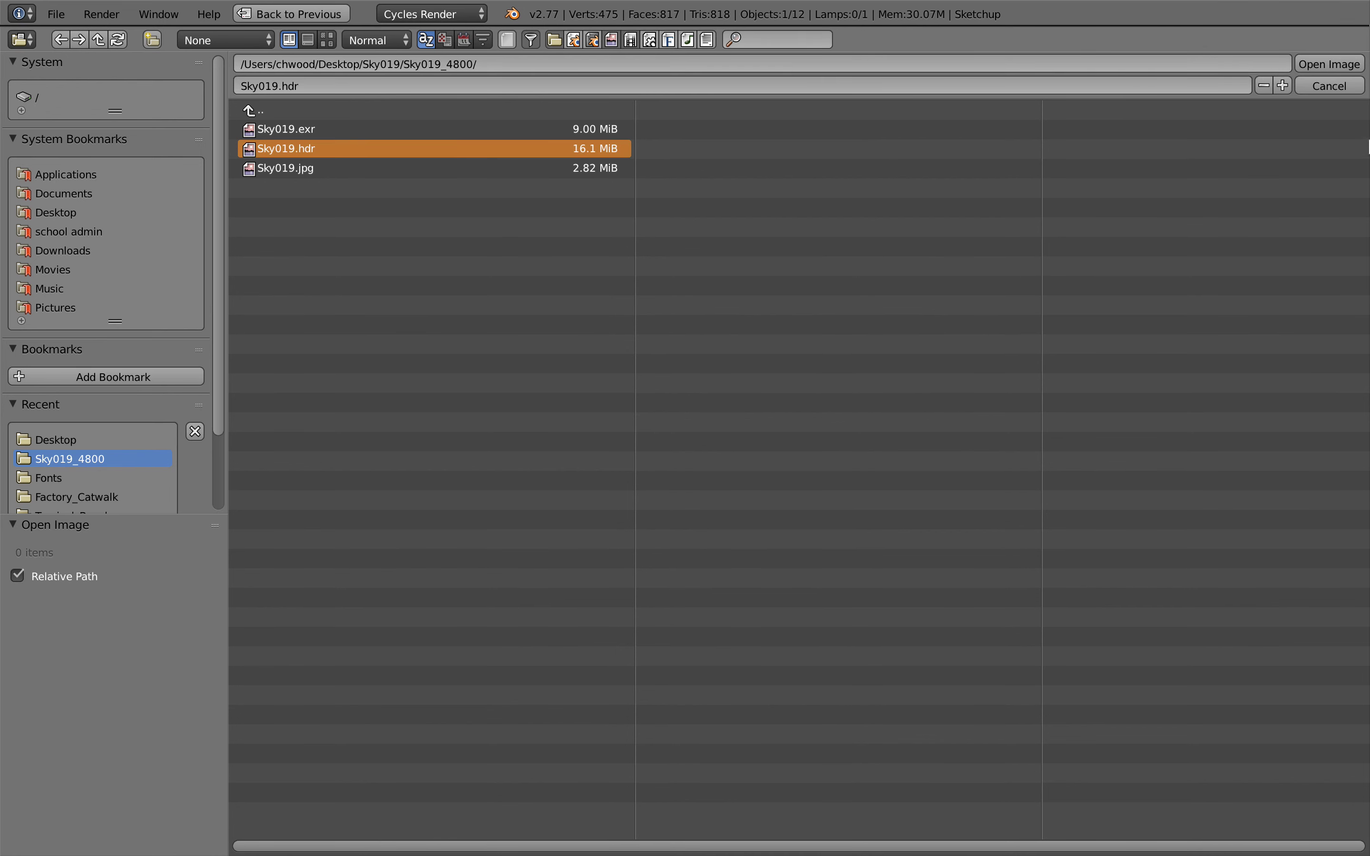
pyautogui.click(1331, 64)
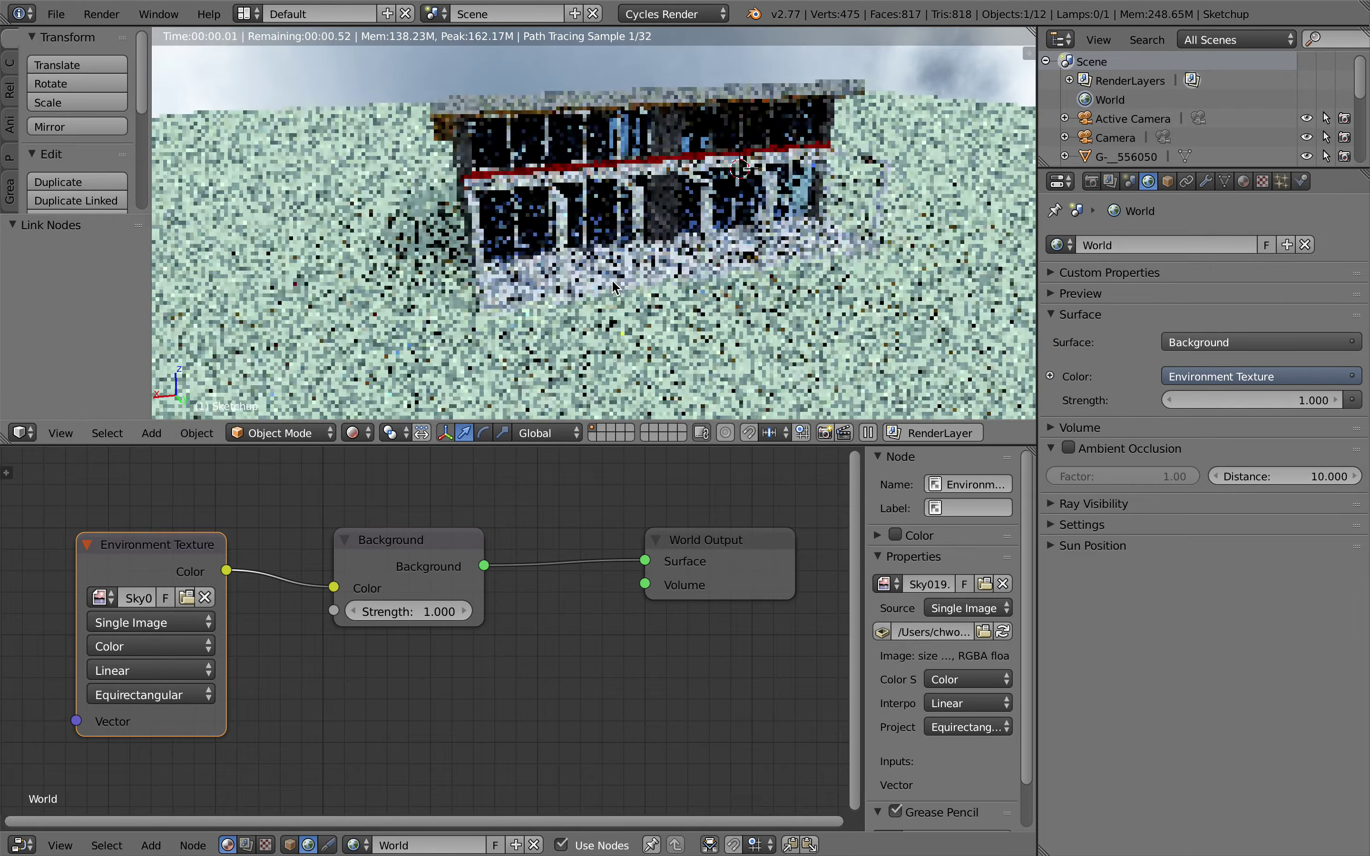
pyautogui.moveTo(614, 286); pyautogui.dragTo(768, 259, button='middle')
pyautogui.scroll(-3, 702, 261)
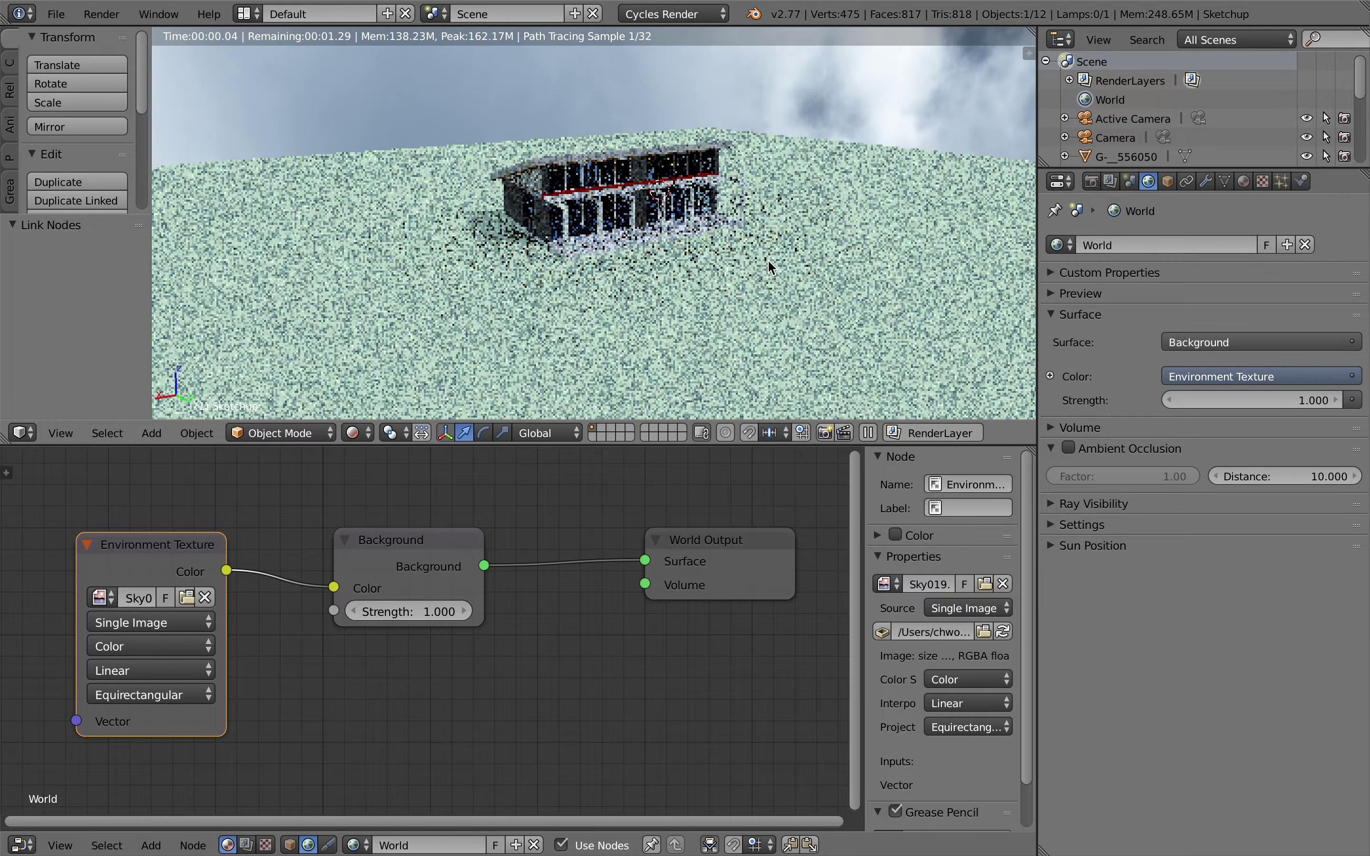
pyautogui.scroll(5, 768, 260)
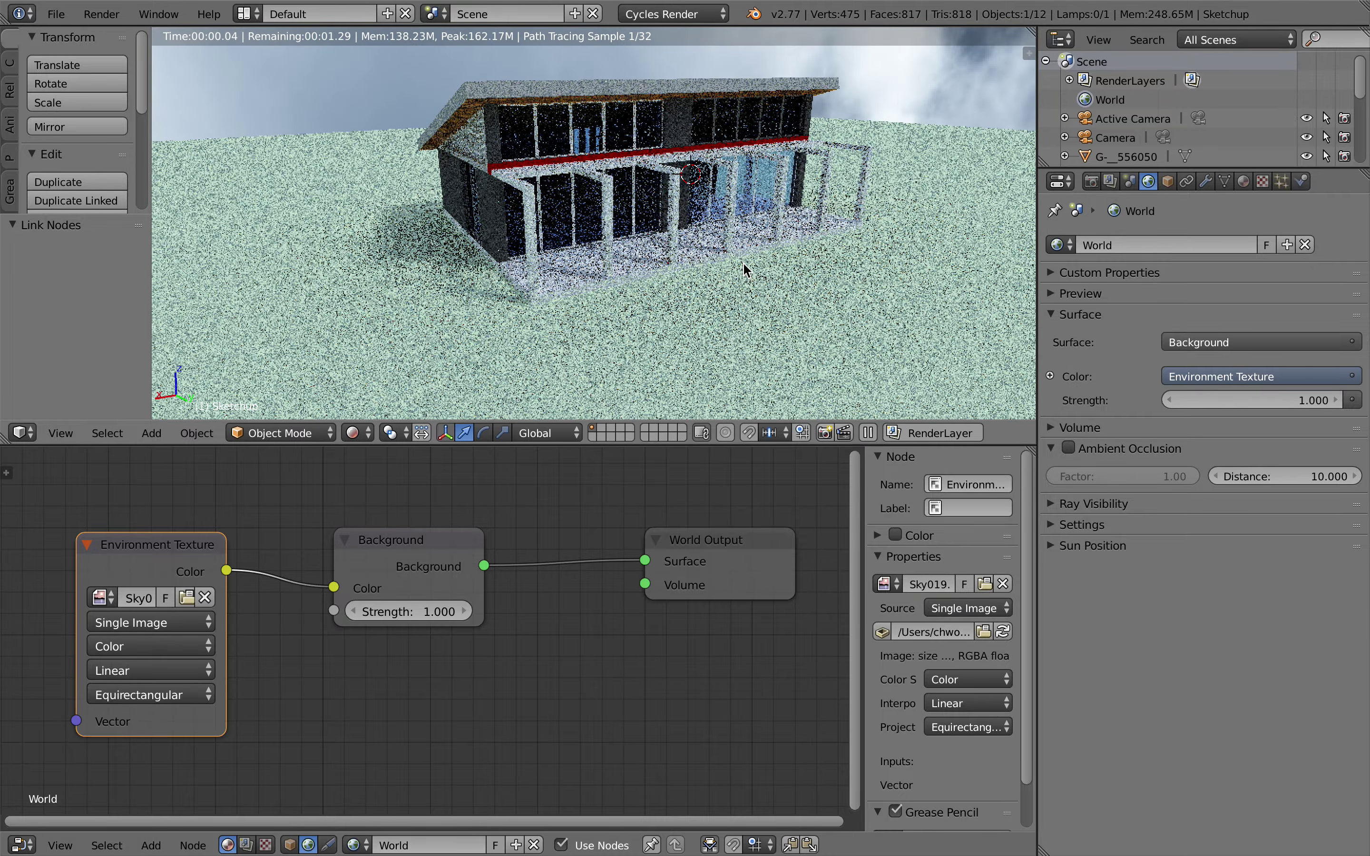
pyautogui.moveTo(743, 262); pyautogui.dragTo(756, 306, button='middle')
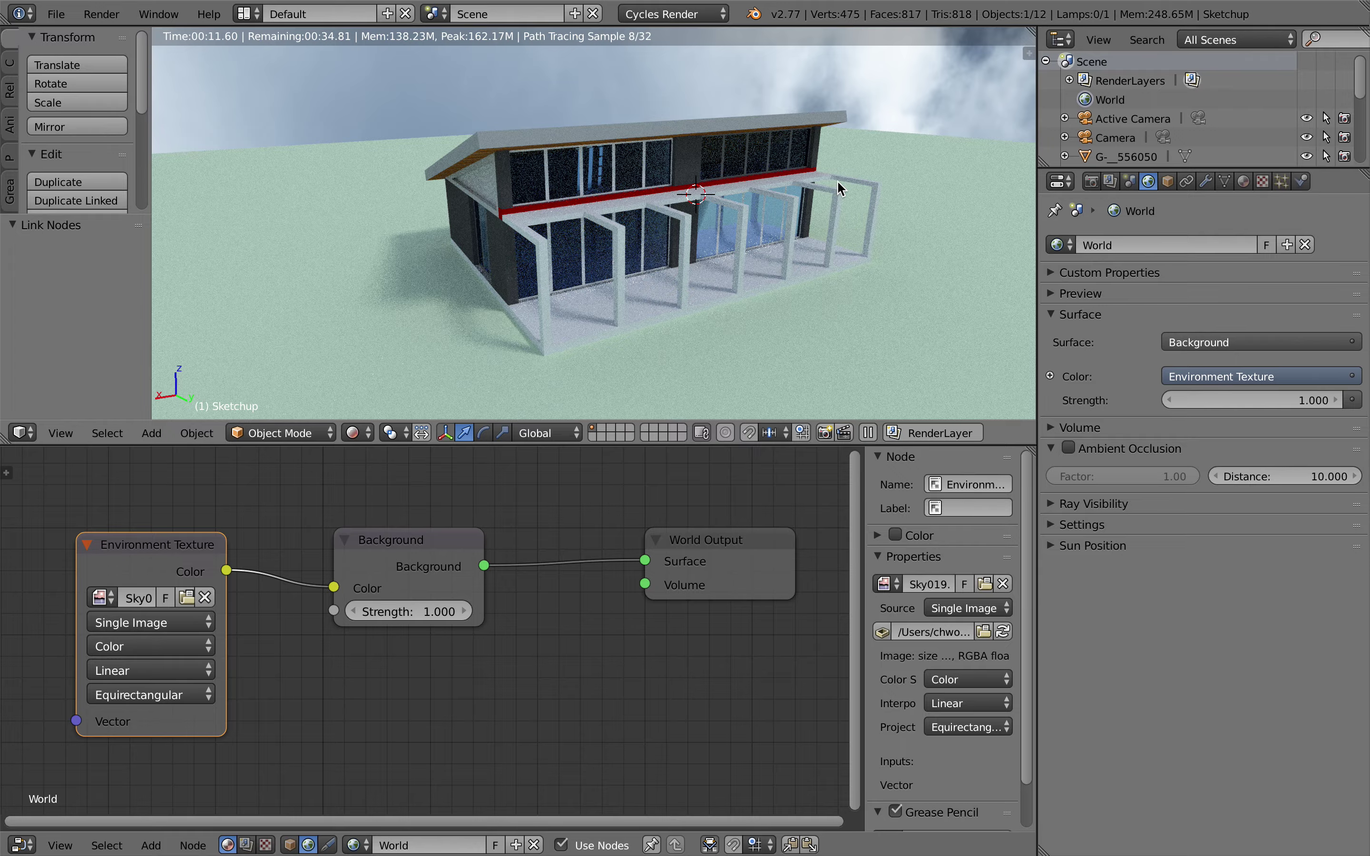
pyautogui.moveTo(837, 180); pyautogui.dragTo(733, 191, button='middle')
pyautogui.scroll(3, 765, 190)
pyautogui.scroll(-3, 764, 190)
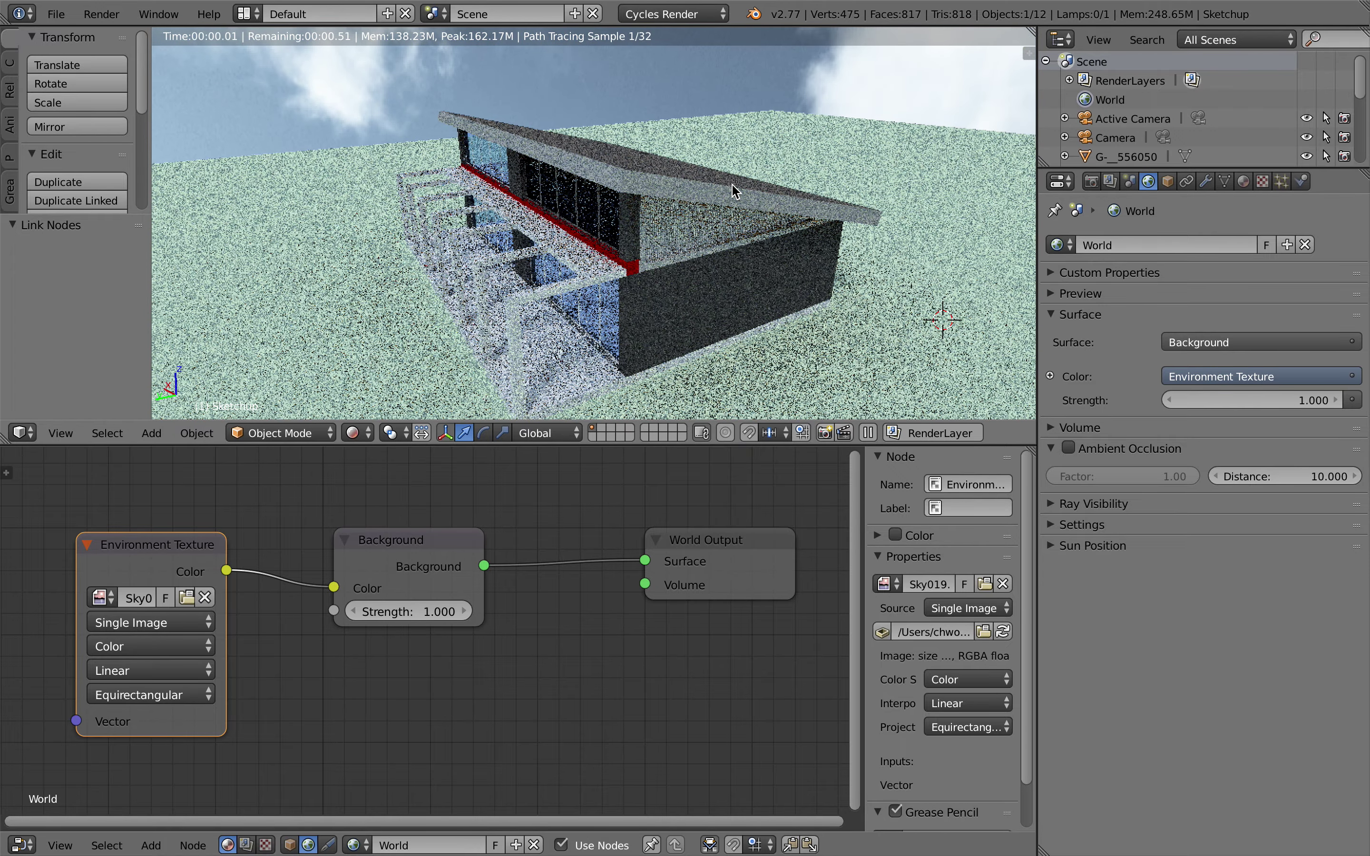